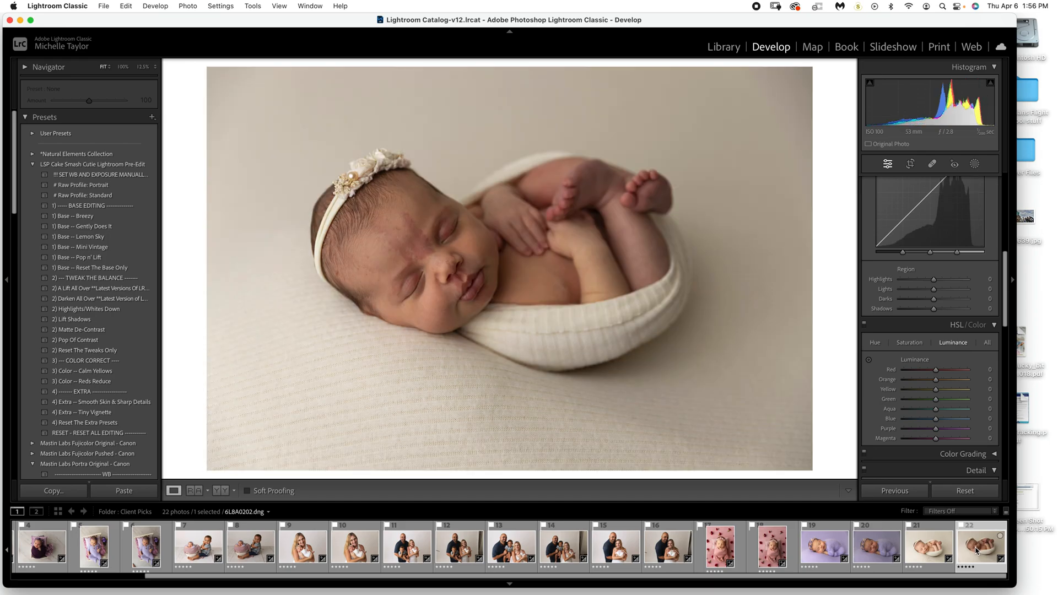
# Check the newborn photo 6L8A0202.dng up close, then open it for editing in Adobe Photoshop 2023
pyautogui.click(414, 226)
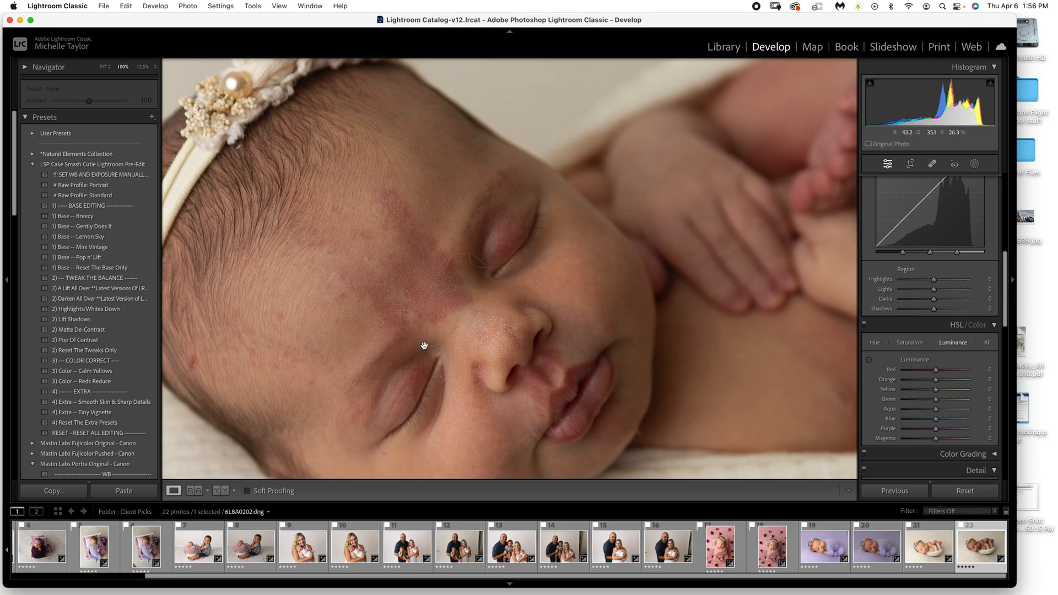
pyautogui.click(426, 312)
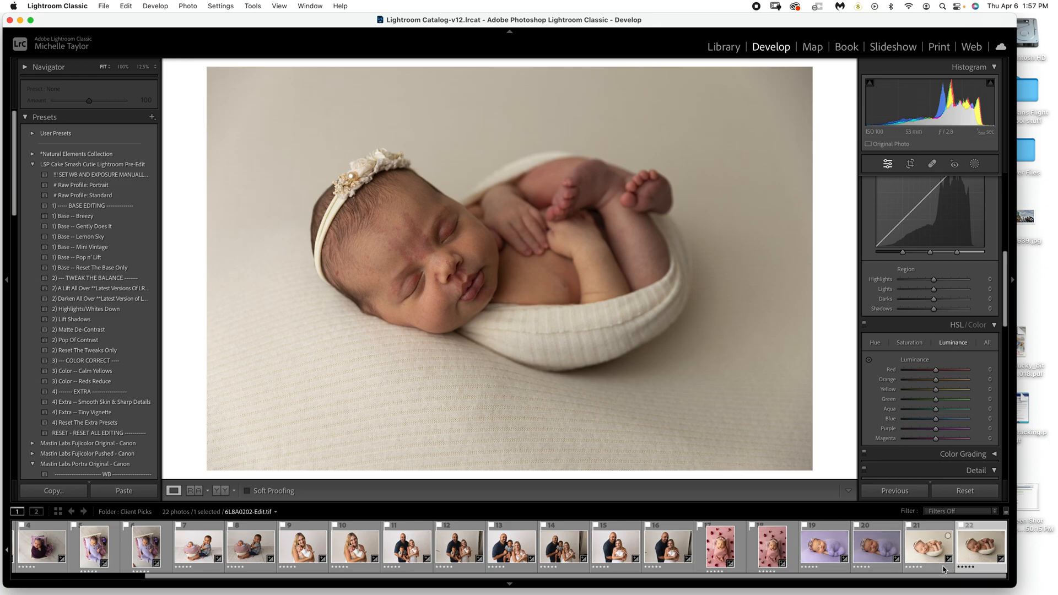
pyautogui.rightClick(976, 554)
pyautogui.moveTo(1014, 328)
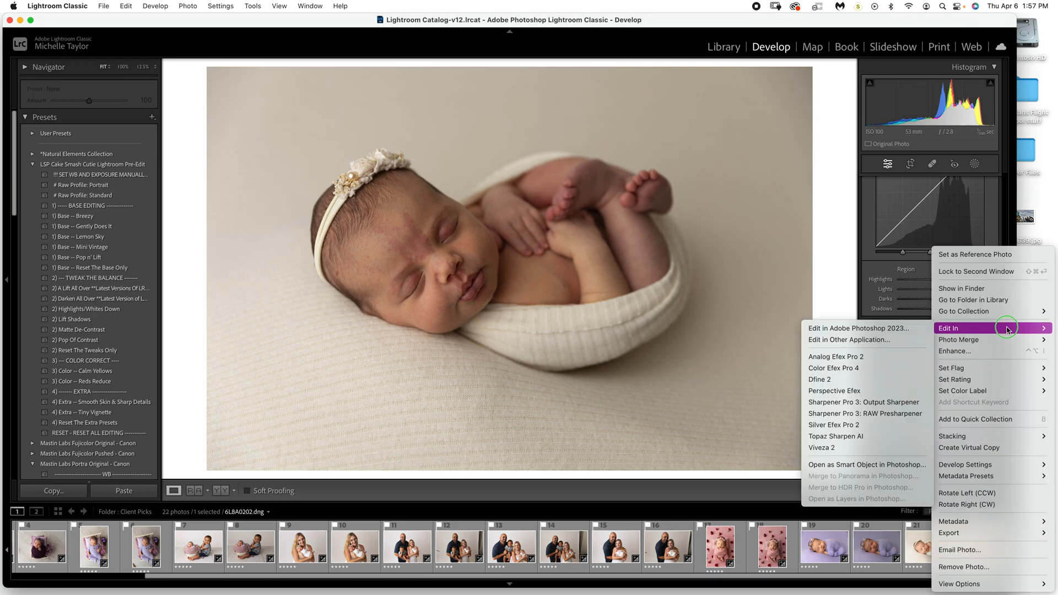
pyautogui.click(921, 329)
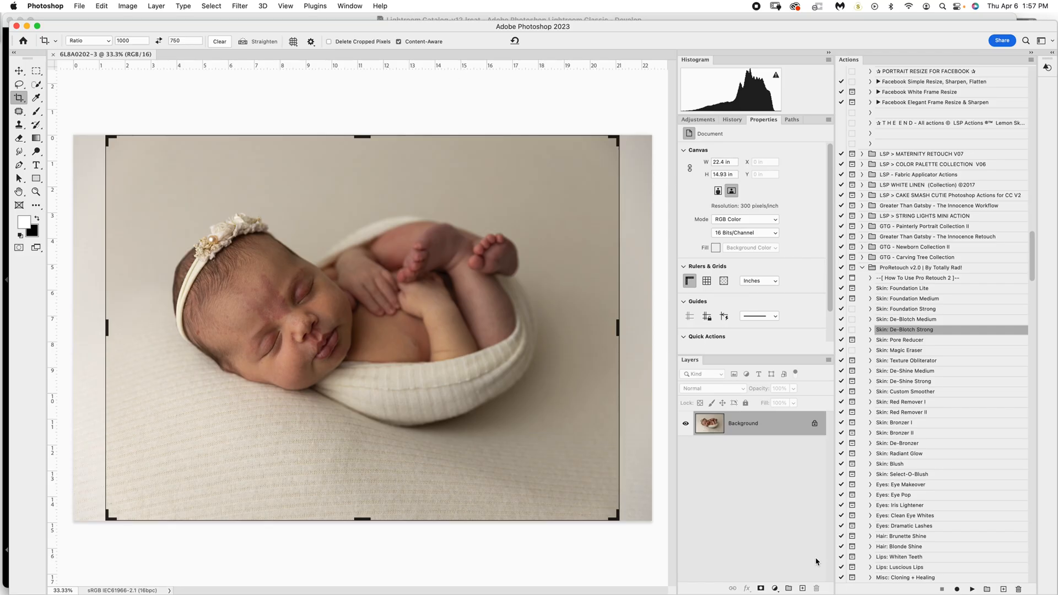
# Crop the photo at its original ratio with the picture shifted down about 1 inch, and flatten the image
pyautogui.press('b')
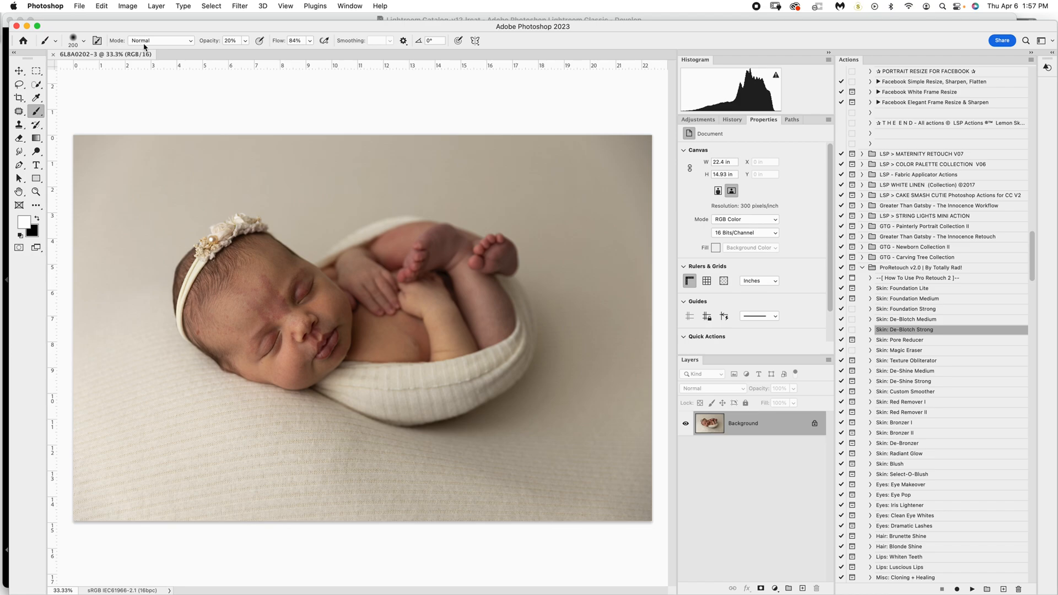
pyautogui.press('c')
pyautogui.click(104, 42)
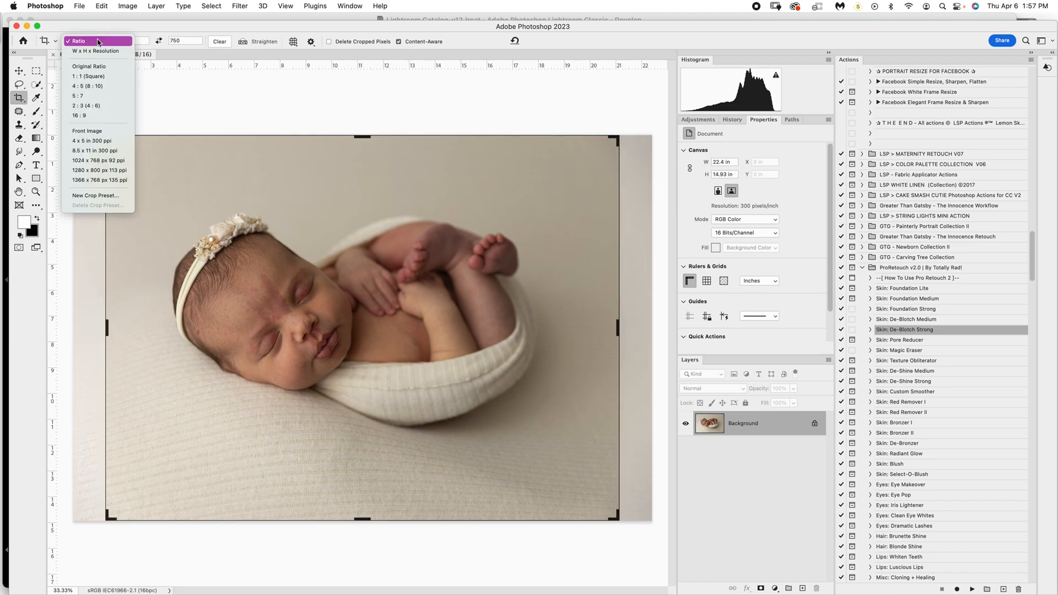
pyautogui.click(102, 66)
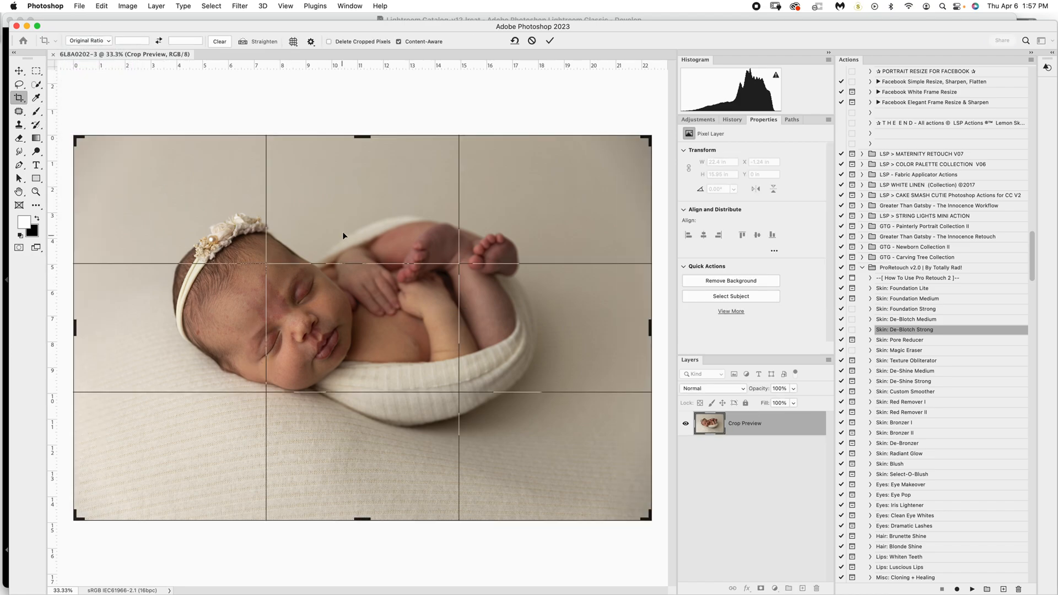
pyautogui.moveTo(348, 220); pyautogui.dragTo(347, 251)
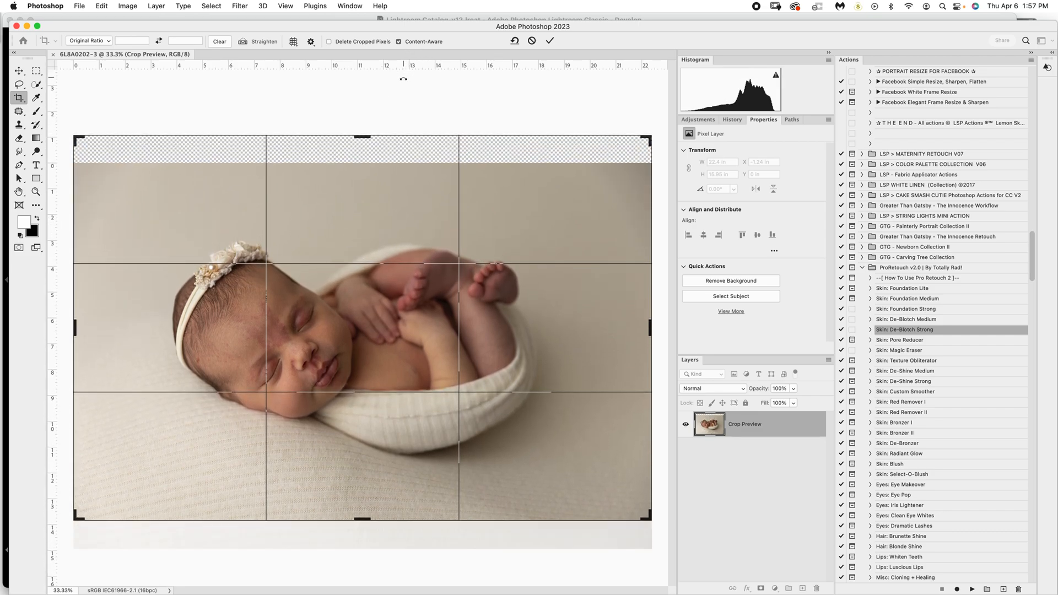
pyautogui.press('Return')
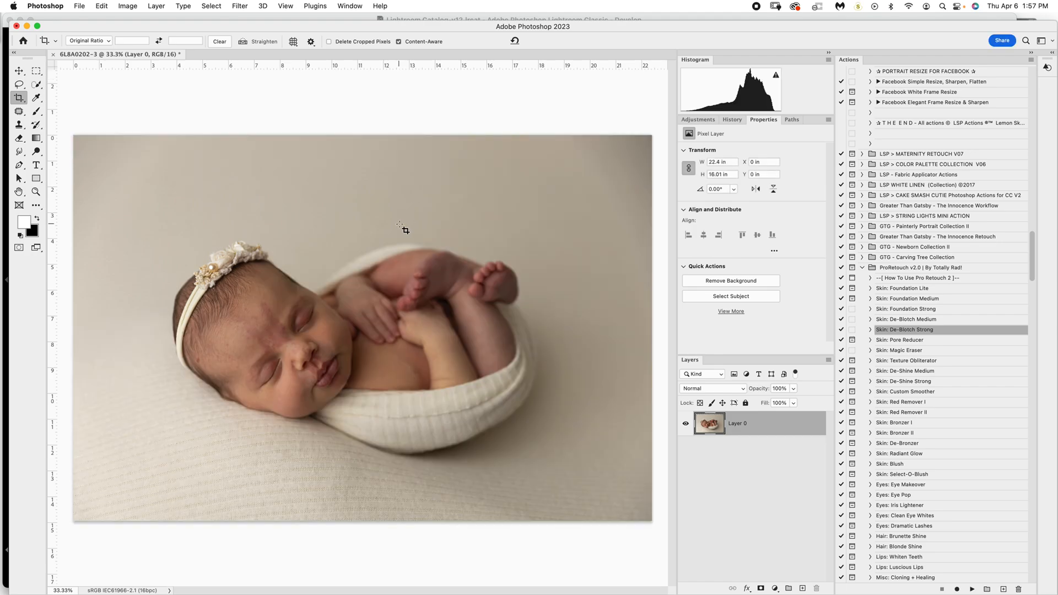
pyautogui.rightClick(758, 426)
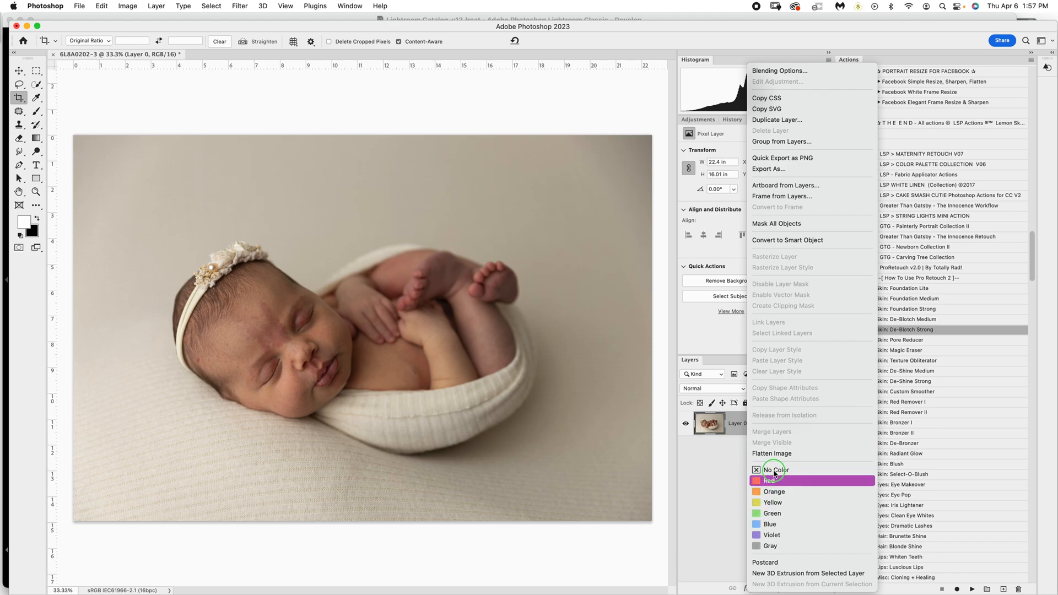
pyautogui.click(768, 439)
# Set the Brush to size 1200 and 50% opacity, and sample its paint colour from the backdrop around the baby
pyautogui.press('b')
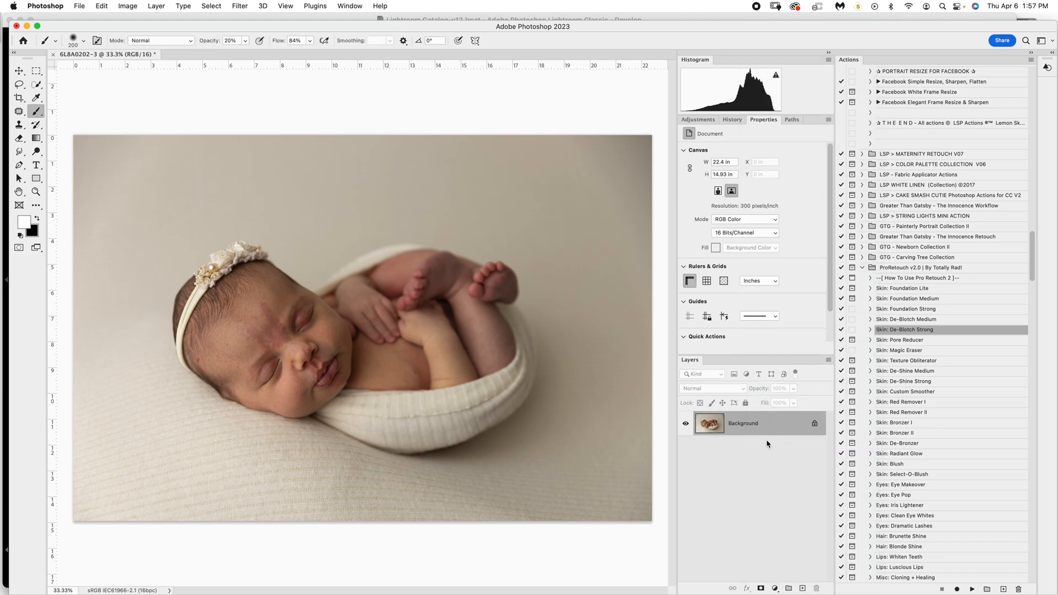
pyautogui.keyDown('alt'); pyautogui.click(514, 190); pyautogui.keyUp('alt')
pyautogui.press(']')
pyautogui.press(']')
pyautogui.press(']')
pyautogui.press('5')
pyautogui.press(']')
pyautogui.press(']')
pyautogui.press(']')
pyautogui.press(']')
pyautogui.press(']')
pyautogui.press(']')
pyautogui.press(']')
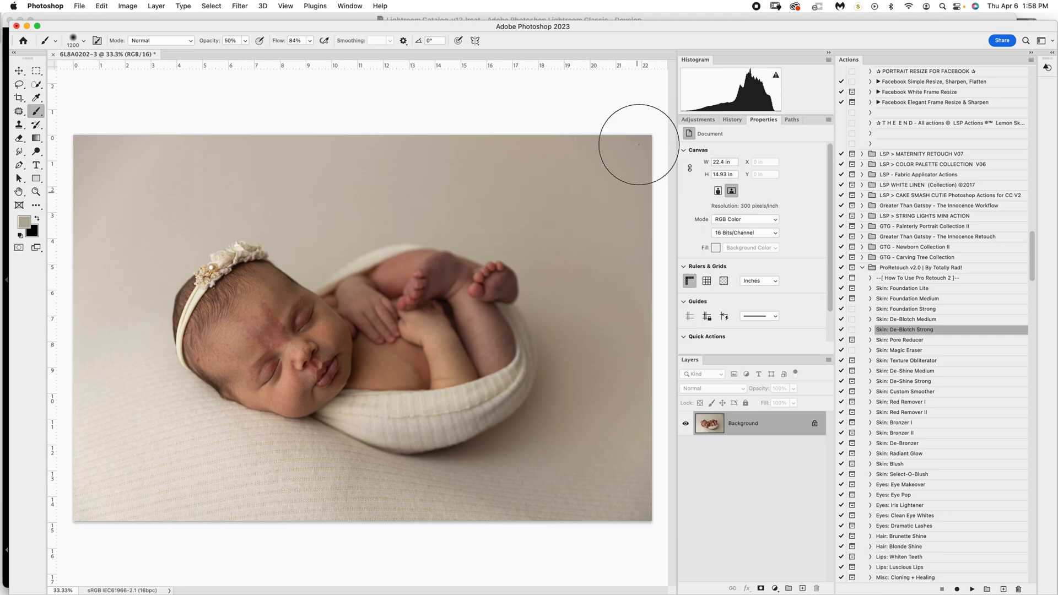
pyautogui.keyDown('alt'); pyautogui.click(139, 189); pyautogui.keyUp('alt')
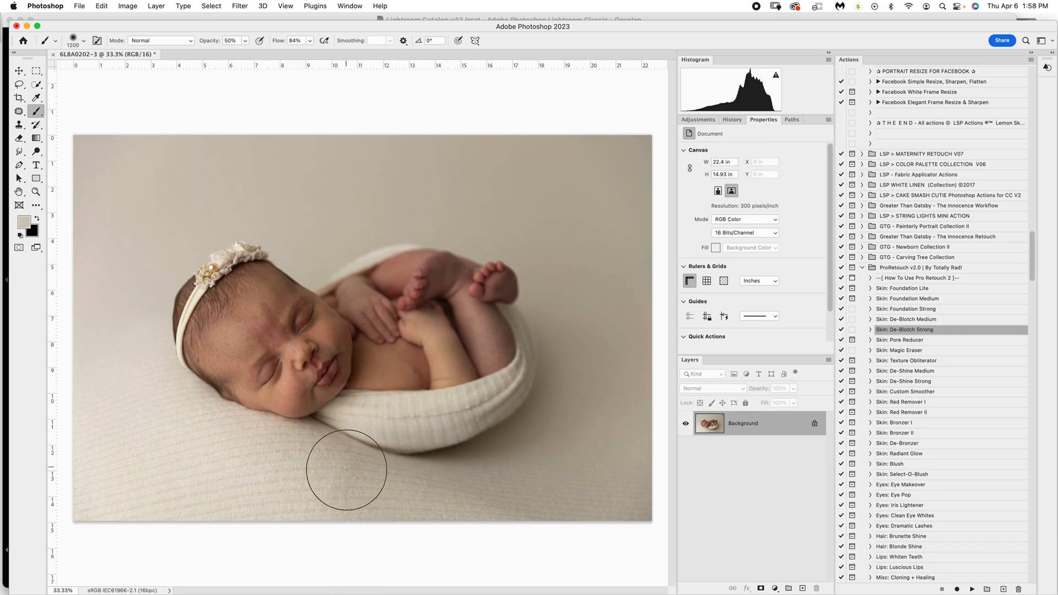
# Remove the small red spots on the baby's temple and side of the forehead with the Spot Healing Brush
pyautogui.press('z')
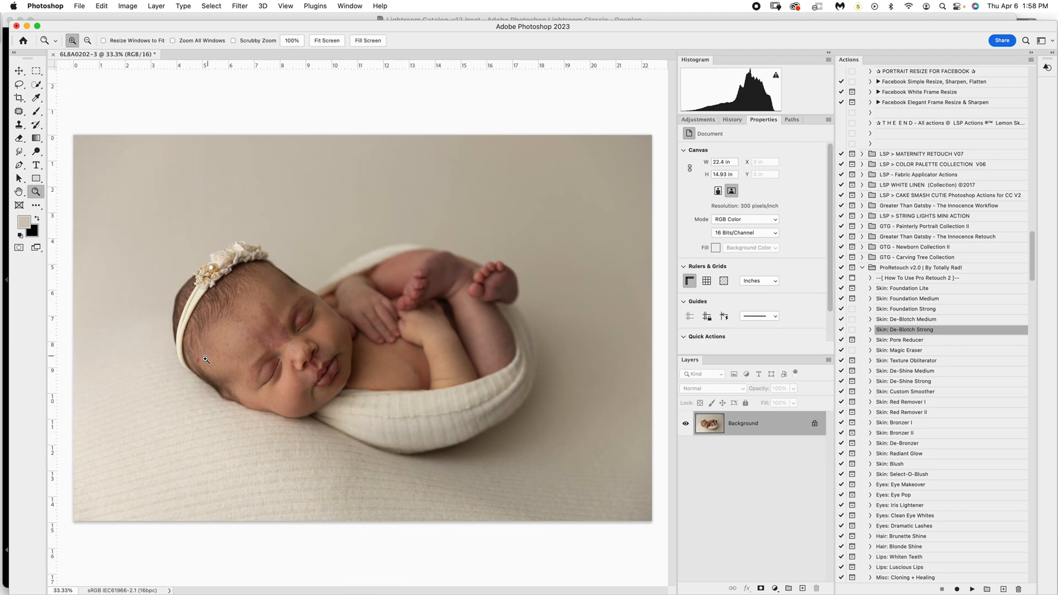
pyautogui.click(210, 372)
pyautogui.click(210, 372)
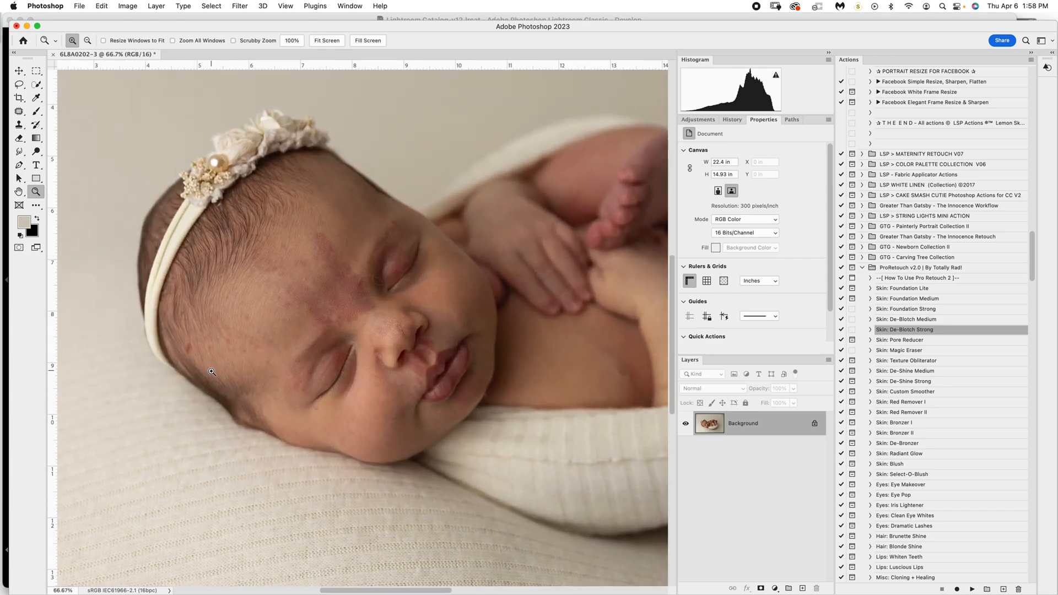
pyautogui.click(210, 372)
pyautogui.press('j')
pyautogui.rightClick(22, 111)
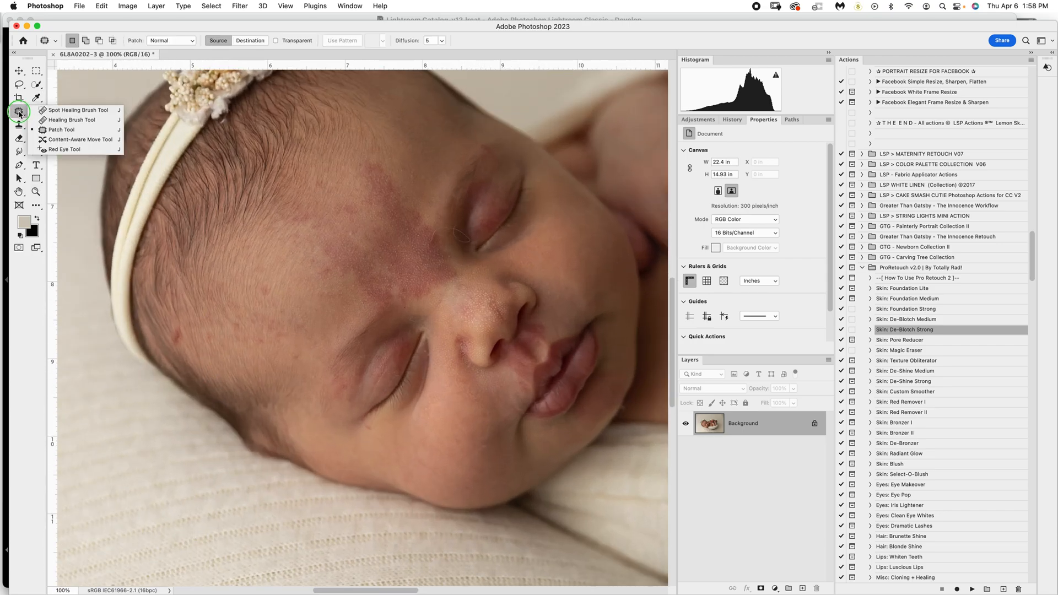
pyautogui.click(39, 108)
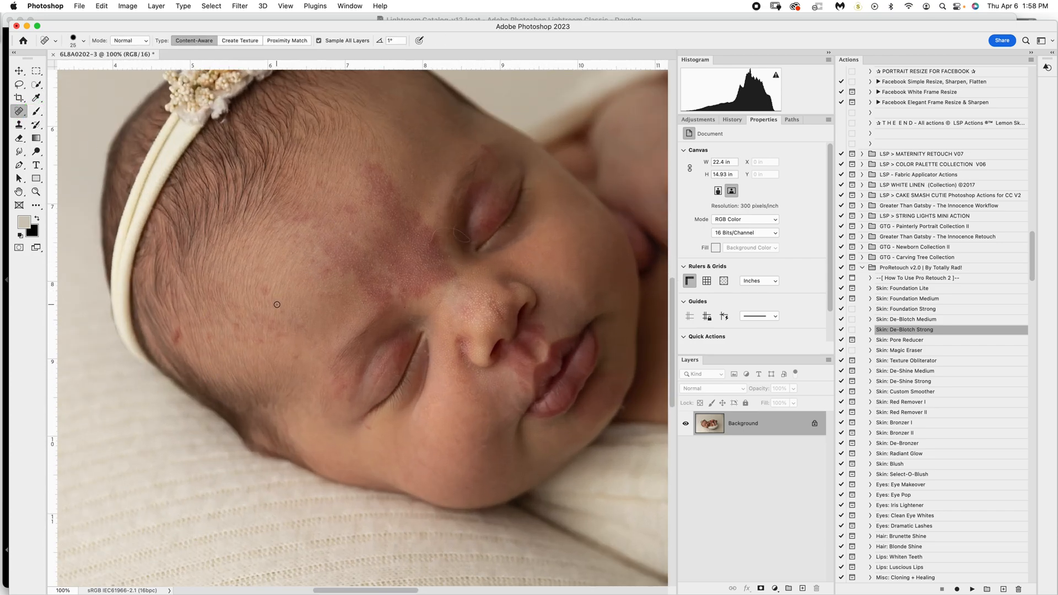
pyautogui.moveTo(268, 287)
pyautogui.mouseDown()
pyautogui.moveTo(255, 297)
pyautogui.moveTo(292, 324)
pyautogui.moveTo(250, 347)
pyautogui.mouseUp()
pyautogui.click(276, 337)
pyautogui.click(234, 344)
pyautogui.click(208, 332)
pyautogui.click(180, 326)
pyautogui.click(183, 335)
# Heal the larger blotches across the forehead and the mark below the near eye with the healing brush at size 70
pyautogui.press(']')
pyautogui.click(326, 271)
pyautogui.moveTo(321, 300); pyautogui.dragTo(309, 253)
pyautogui.click(292, 240)
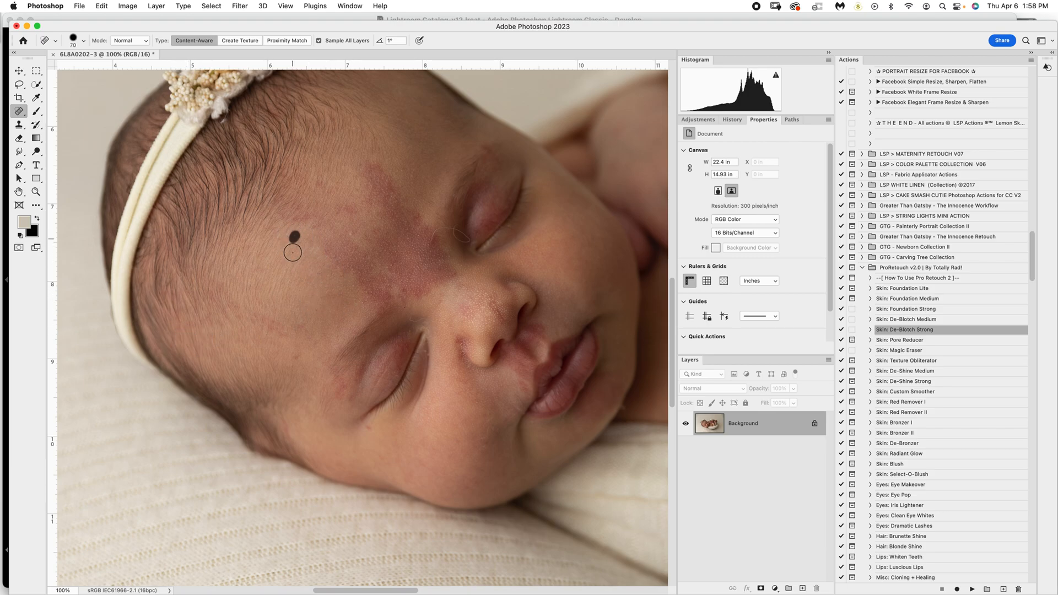
pyautogui.moveTo(302, 347); pyautogui.dragTo(265, 323)
pyautogui.click(300, 320)
pyautogui.click(298, 330)
pyautogui.click(279, 332)
pyautogui.click(272, 328)
pyautogui.click(370, 428)
# Heal the small marks around the near eye's inner corner and brow with the healing brush at size 35
pyautogui.press('[')
pyautogui.keyDown('super'); pyautogui.click(458, 265); pyautogui.keyUp('super')
pyautogui.moveTo(389, 364); pyautogui.dragTo(377, 361)
pyautogui.click(346, 338)
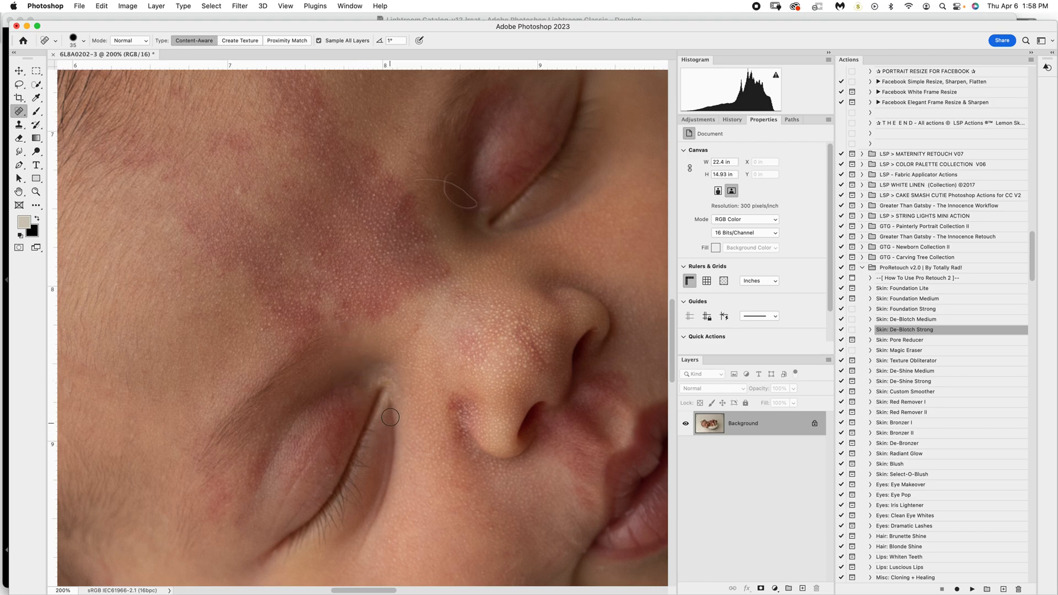
# Remove the fine stray line at the inner corner of the far eye using small healing brush sizes
pyautogui.press('[')
pyautogui.moveTo(451, 175)
pyautogui.mouseDown()
pyautogui.moveTo(442, 188)
pyautogui.moveTo(422, 179)
pyautogui.moveTo(445, 193)
pyautogui.mouseUp()
pyautogui.click(447, 182)
pyautogui.click(454, 177)
pyautogui.click(445, 183)
pyautogui.press(']')
pyautogui.press('[')
pyautogui.click(459, 182)
pyautogui.press('[')
pyautogui.moveTo(471, 203); pyautogui.dragTo(465, 193)
pyautogui.click(474, 206)
pyautogui.click(462, 206)
pyautogui.press(']')
pyautogui.click(556, 176)
# Heal the blemishes on the cheek below the far eye and on the nose bridge with a size 50 brush
pyautogui.scroll(-5, 559, 174)
pyautogui.hscroll(2, 559, 174)
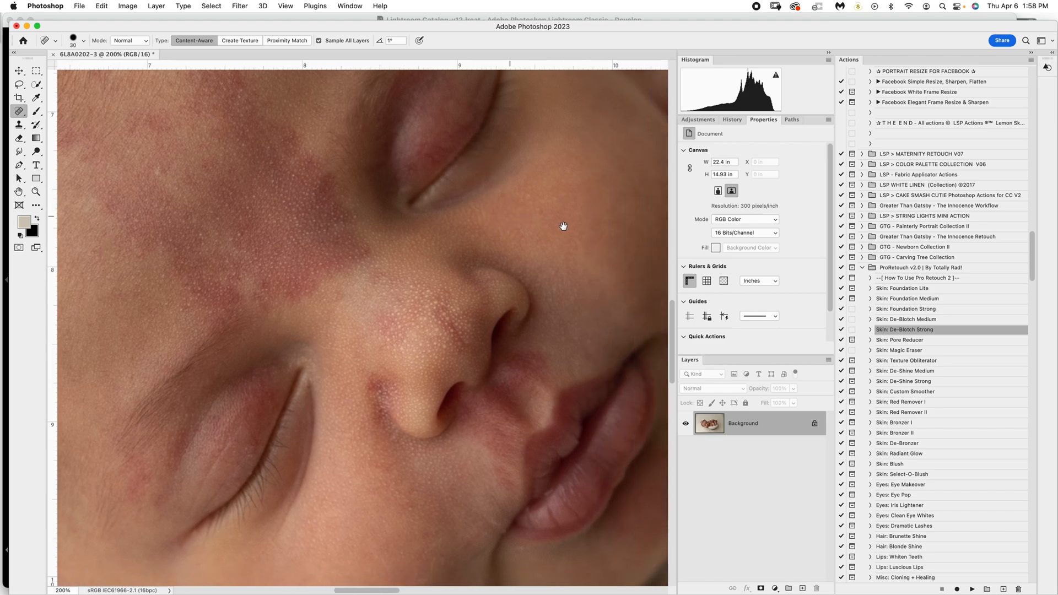
pyautogui.press(']')
pyautogui.click(478, 223)
pyautogui.click(469, 221)
pyautogui.click(465, 208)
pyautogui.scroll(-1, 452, 232)
pyautogui.hscroll(-1, 452, 231)
pyautogui.click(412, 163)
pyautogui.click(420, 168)
pyautogui.moveTo(374, 185); pyautogui.dragTo(365, 192)
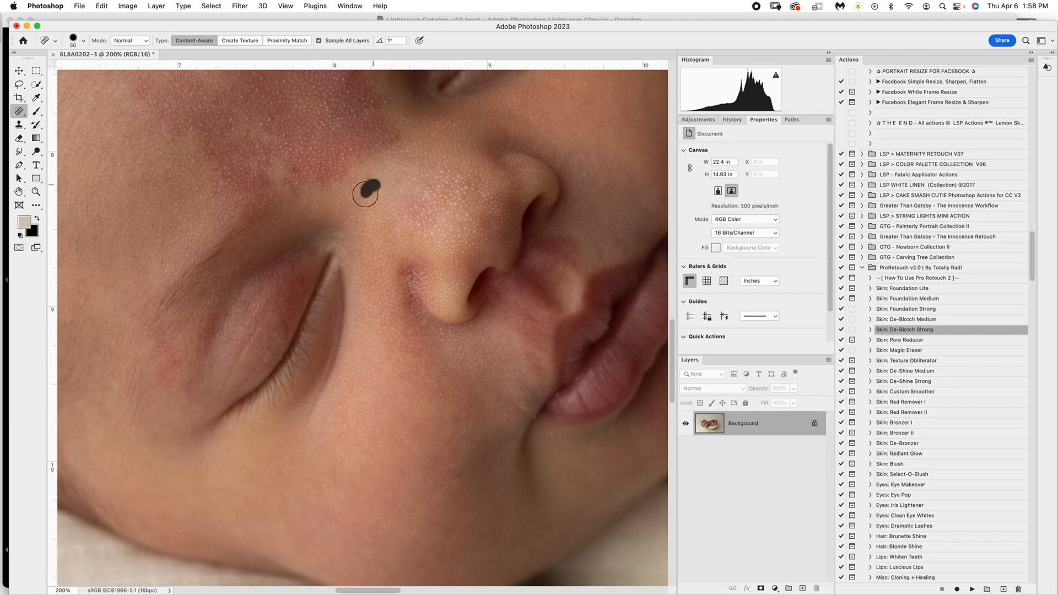
# Heal the uneven spots beside the mouth and across the lower part of the near cheek
pyautogui.scroll(-2, 397, 226)
pyautogui.hscroll(1, 396, 225)
pyautogui.click(453, 401)
pyautogui.click(444, 435)
pyautogui.click(452, 384)
pyautogui.click(424, 400)
pyautogui.scroll(-1, 446, 386)
pyautogui.hscroll(2, 447, 385)
pyautogui.click(489, 366)
pyautogui.press(']')
pyautogui.moveTo(428, 465); pyautogui.dragTo(425, 482)
pyautogui.click(349, 486)
pyautogui.click(378, 460)
pyautogui.press(']')
pyautogui.click(246, 429)
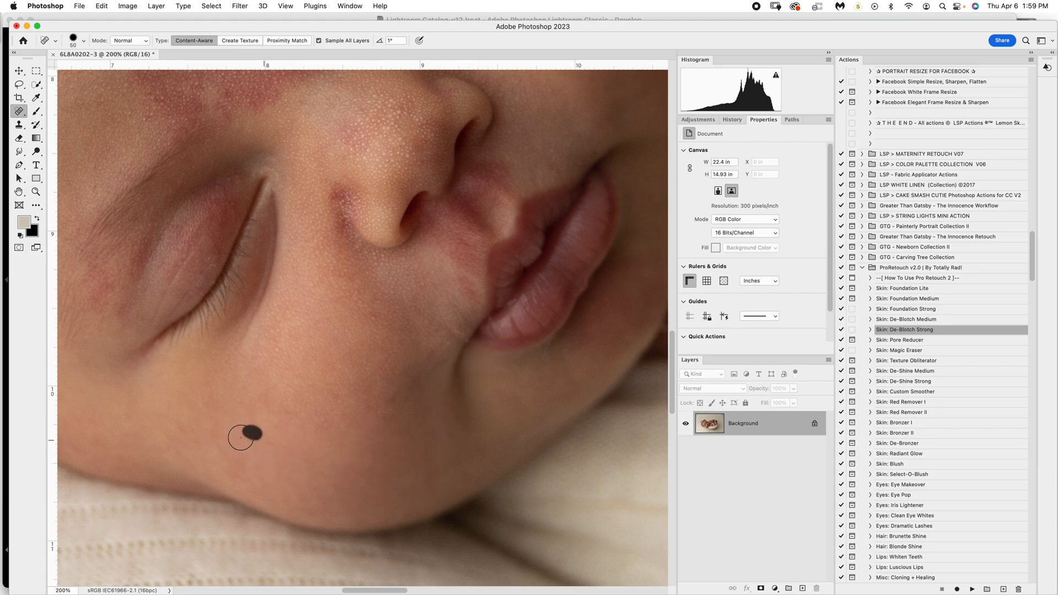
# Smooth the remaining marks on the outer near cheek below the closed eye with the healing brush
pyautogui.scroll(-1, 260, 448)
pyautogui.hscroll(-4, 260, 448)
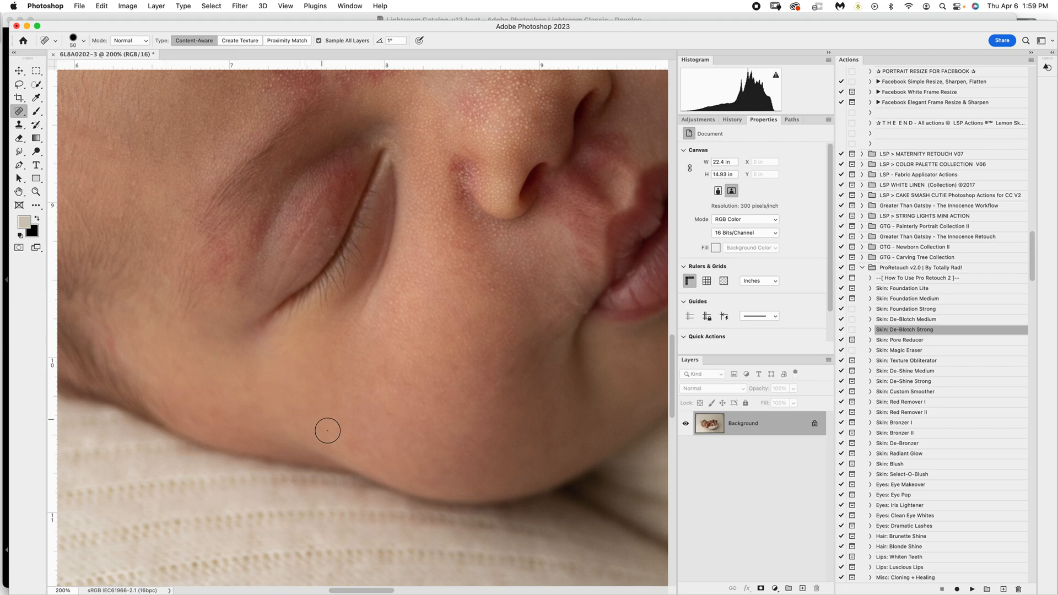
pyautogui.hscroll(-2, 267, 401)
pyautogui.scroll(-1, 266, 401)
pyautogui.click(268, 401)
pyautogui.moveTo(371, 368); pyautogui.dragTo(370, 439)
pyautogui.click(272, 341)
pyautogui.moveTo(362, 324)
pyautogui.mouseDown()
pyautogui.moveTo(373, 345)
pyautogui.moveTo(475, 341)
pyautogui.mouseUp()
pyautogui.click(266, 402)
# Heal individual spots on the upper forehead and around the far brow
pyautogui.scroll(6, 412, 299)
pyautogui.hscroll(-1, 412, 300)
pyautogui.scroll(1, 412, 299)
pyautogui.hscroll(1, 412, 300)
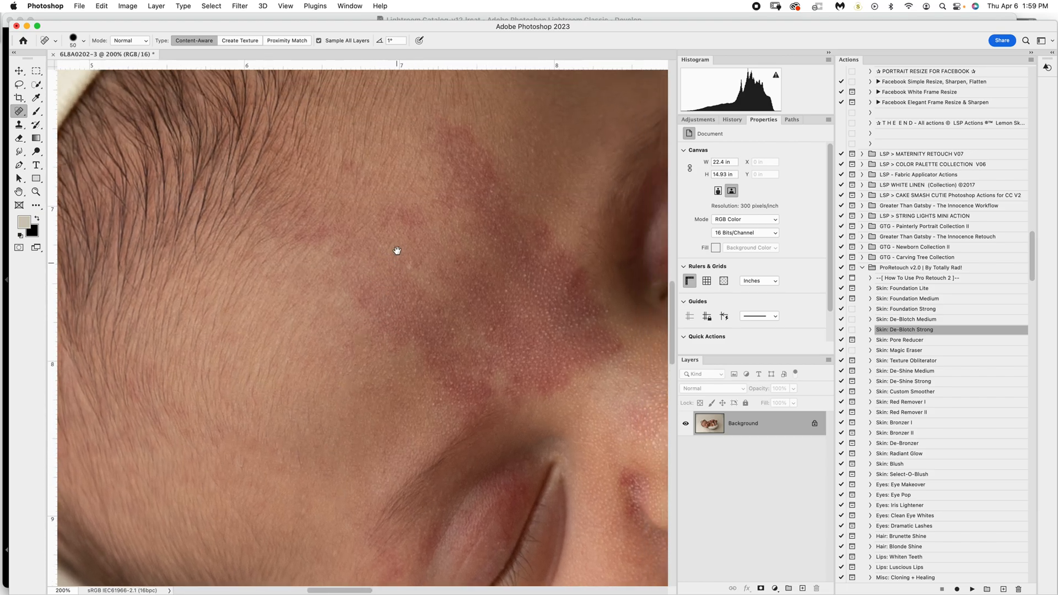
pyautogui.scroll(1, 437, 207)
pyautogui.hscroll(2, 438, 207)
pyautogui.click(480, 234)
pyautogui.hscroll(5, 365, 250)
pyautogui.click(432, 263)
# Heal the blemishes on the skin between the nose and the corner of the mouth
pyautogui.scroll(-4, 400, 305)
pyautogui.hscroll(3, 416, 288)
pyautogui.moveTo(383, 449); pyautogui.dragTo(387, 446)
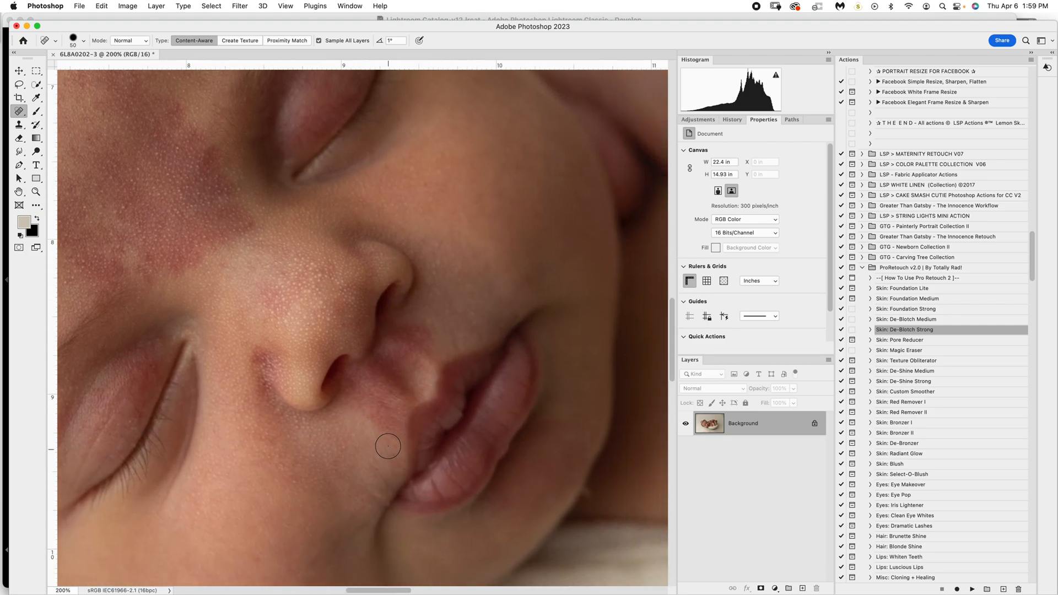
pyautogui.click(377, 435)
pyautogui.click(384, 487)
pyautogui.click(374, 428)
# Clean up the marks along the chin and jawline beside the lips with the healing brush
pyautogui.scroll(-3, 537, 339)
pyautogui.hscroll(1, 537, 339)
pyautogui.click(554, 390)
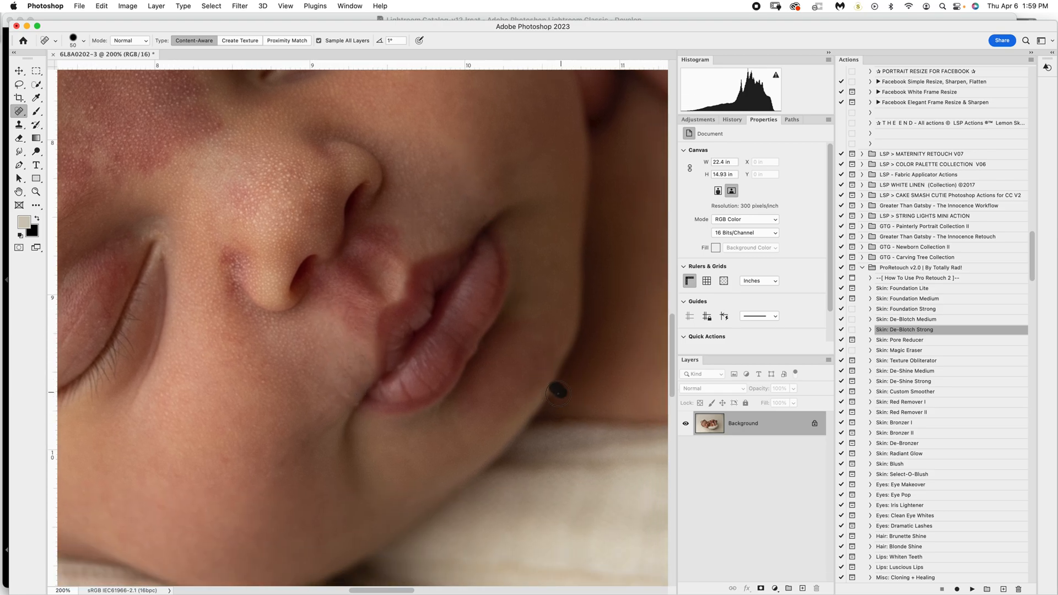
pyautogui.click(557, 391)
pyautogui.click(533, 341)
pyautogui.click(509, 418)
pyautogui.moveTo(496, 382); pyautogui.dragTo(552, 318)
# Heal the last small spots around the nose and the central part of the face
pyautogui.click(320, 313)
pyautogui.click(379, 362)
pyautogui.click(397, 331)
pyautogui.moveTo(379, 302); pyautogui.dragTo(443, 330)
pyautogui.click(358, 209)
pyautogui.click(335, 210)
pyautogui.moveTo(335, 210)
pyautogui.mouseDown()
pyautogui.moveTo(380, 217)
pyautogui.moveTo(384, 253)
pyautogui.mouseUp()
pyautogui.click(354, 225)
# Run the "subdue (red remover)" action on the photo
pyautogui.press('z')
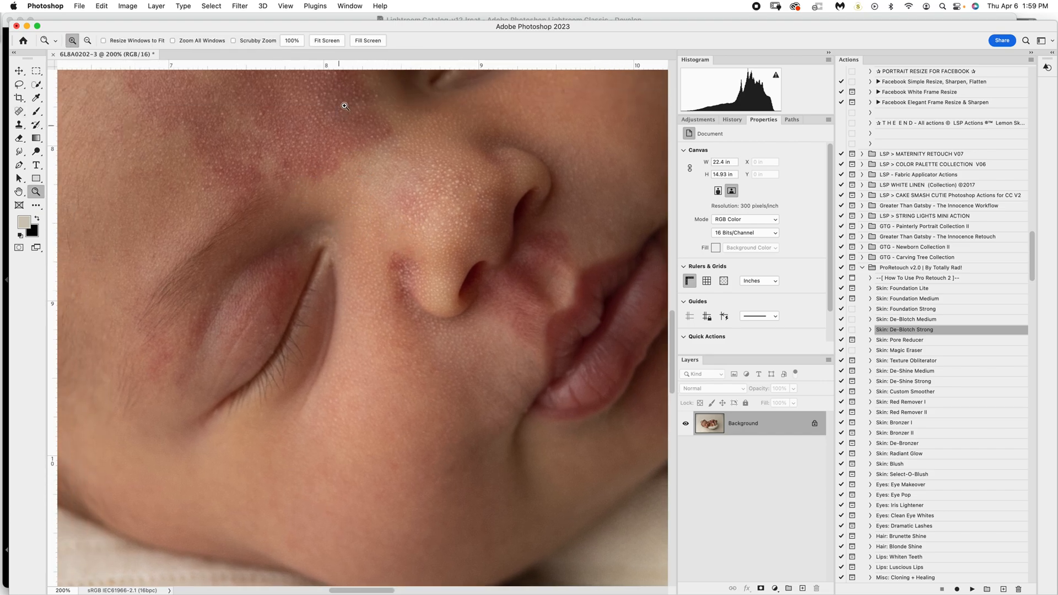
pyautogui.click(328, 41)
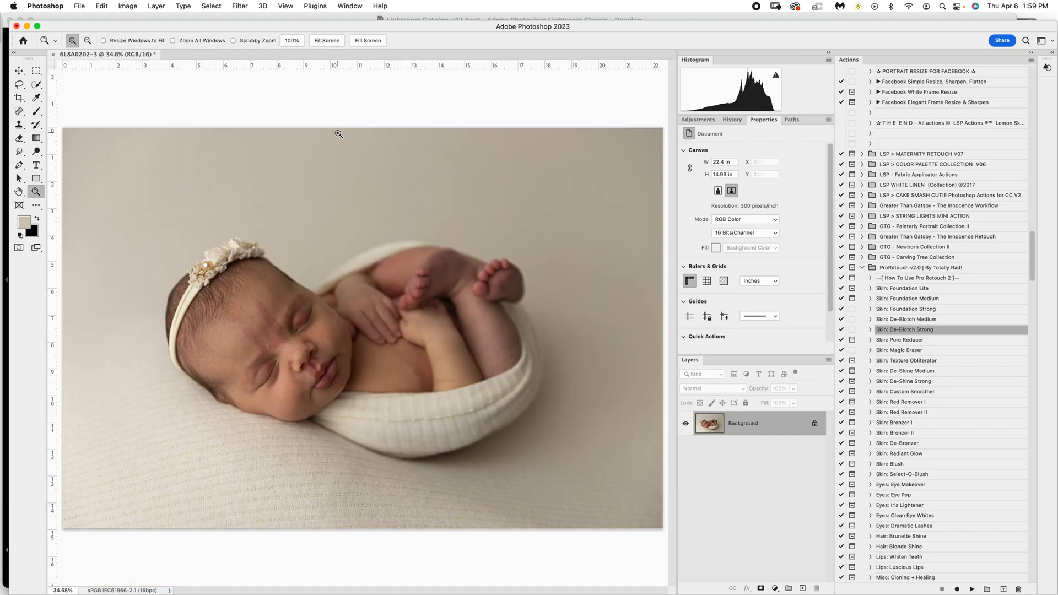
pyautogui.click(863, 268)
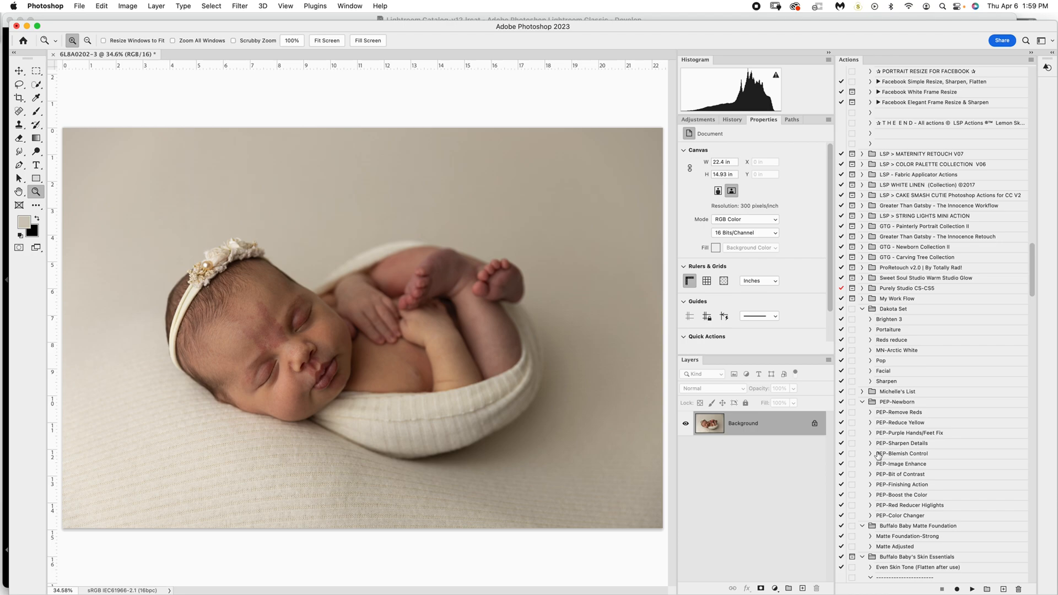
pyautogui.click(862, 391)
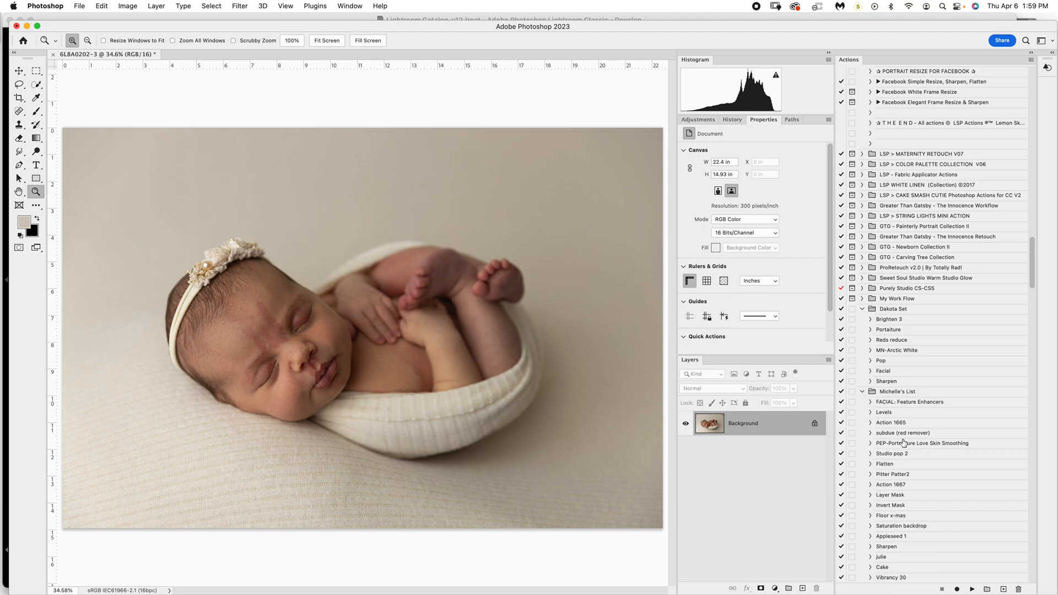
pyautogui.click(895, 435)
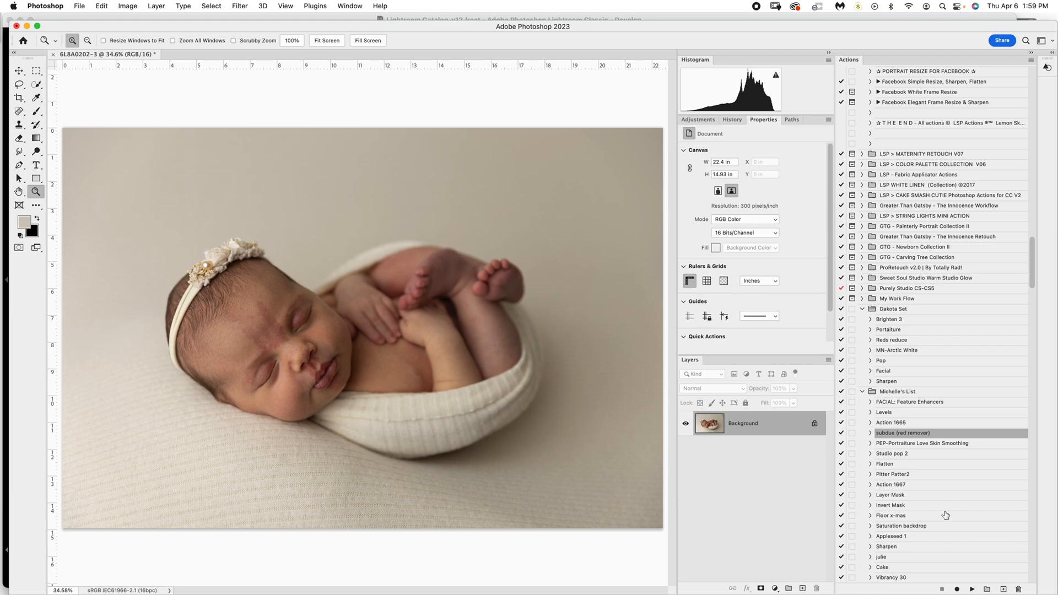
pyautogui.moveTo(130, 28); pyautogui.dragTo(125, 9)
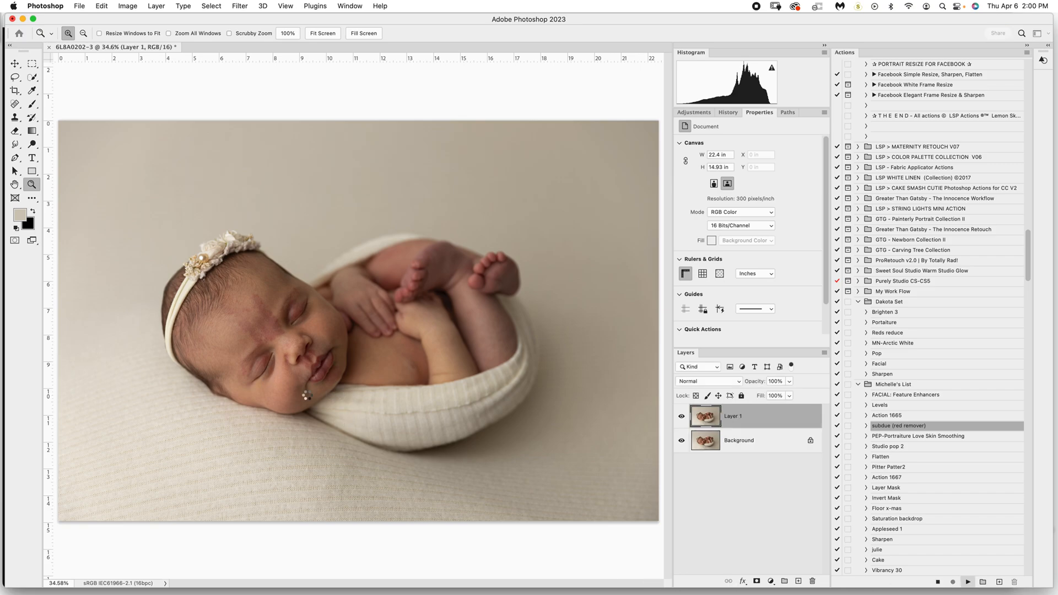
# Paint white on the paint-on group's mask over the red blotch between the eyebrows, using a smaller brush at 20% opacity
pyautogui.doubleClick(274, 338)
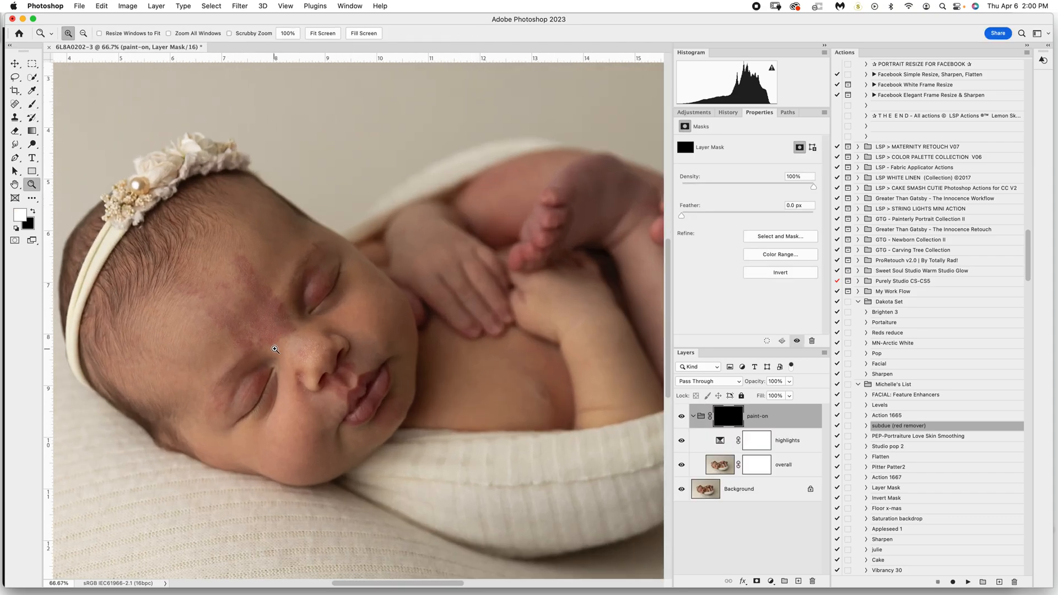
pyautogui.press('b')
pyautogui.press('[')
pyautogui.press('[')
pyautogui.press('[')
pyautogui.press('[')
pyautogui.press('[')
pyautogui.press('[')
pyautogui.press('[')
pyautogui.press('[')
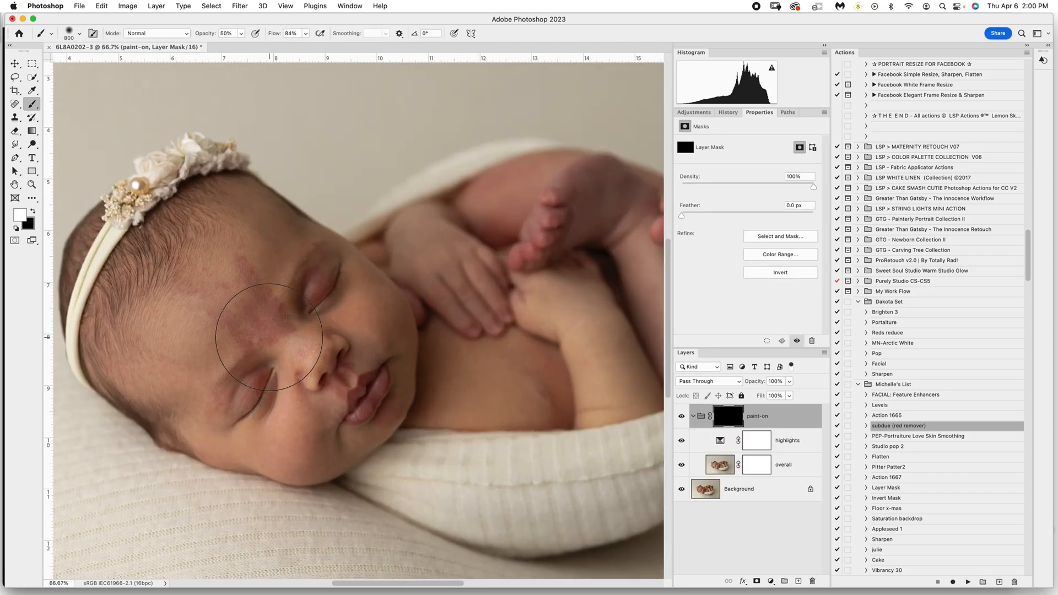
pyautogui.press('[')
pyautogui.press('[')
pyautogui.press('[')
pyautogui.press('[')
pyautogui.press('[')
pyautogui.press('[')
pyautogui.press('[')
pyautogui.press('2')
pyautogui.moveTo(248, 314)
pyautogui.mouseDown()
pyautogui.moveTo(252, 325)
pyautogui.moveTo(232, 342)
pyautogui.moveTo(284, 325)
pyautogui.mouseUp()
# Reduce the remaining redness on the central forehead and bridge of the nose by painting the paint-on mask with a smaller brush
pyautogui.press(']')
pyautogui.press('[')
pyautogui.press('[')
pyautogui.press('[')
pyautogui.moveTo(257, 284)
pyautogui.mouseDown()
pyautogui.moveTo(245, 262)
pyautogui.moveTo(247, 281)
pyautogui.mouseUp()
pyautogui.moveTo(275, 331); pyautogui.dragTo(258, 351)
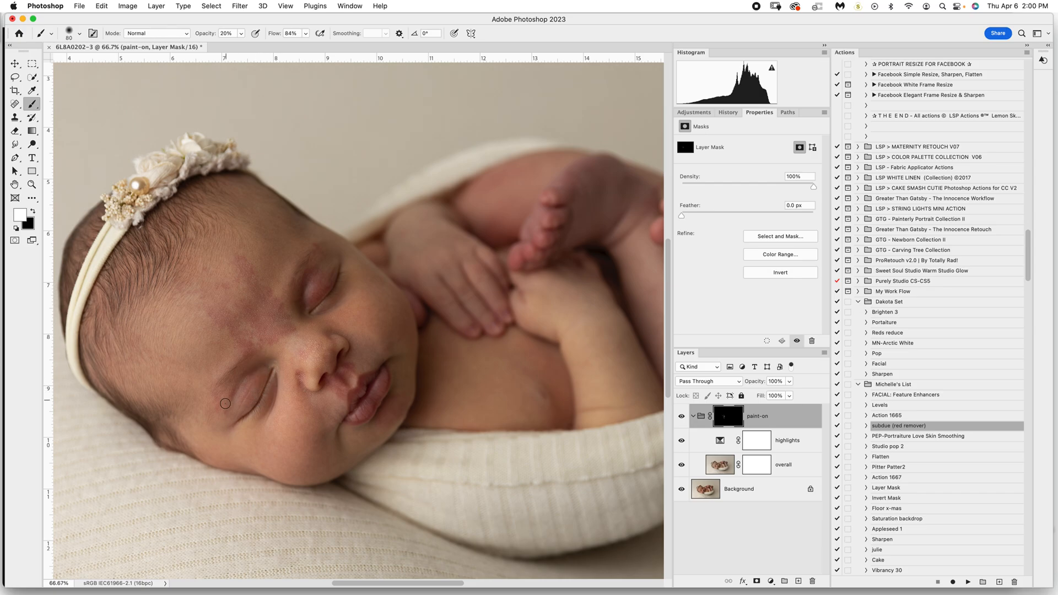
pyautogui.press(']')
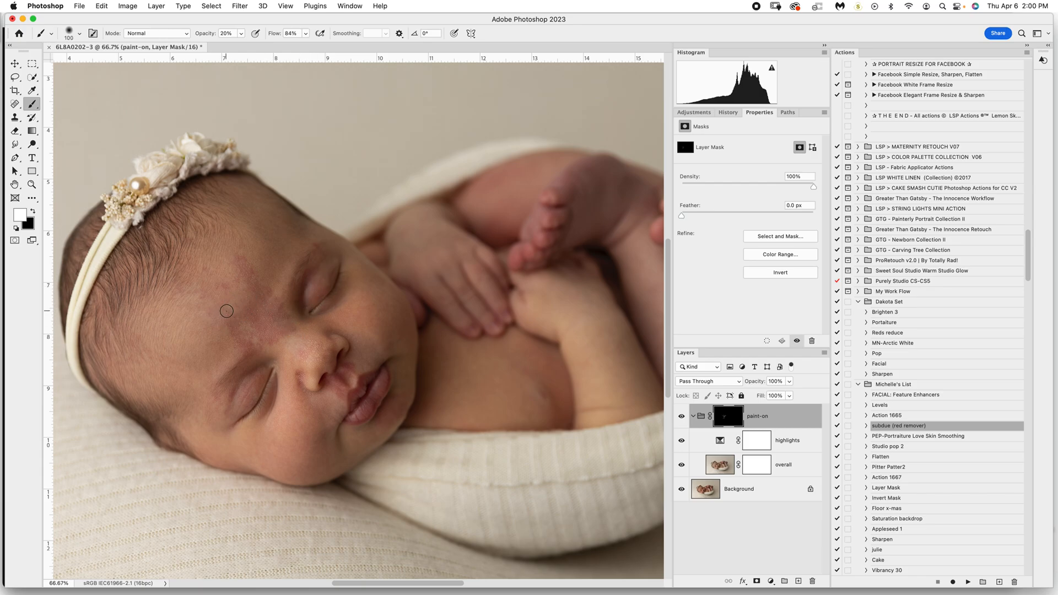
# Enlarge the brush and paint the red reduction onto the cheek beside the nose
pyautogui.press(']')
pyautogui.press(']')
pyautogui.press(']')
pyautogui.press(']')
pyautogui.press(']')
pyautogui.moveTo(296, 373); pyautogui.dragTo(299, 377)
pyautogui.click(298, 378)
# Paint the red reduction around the mouth and chin with a smaller brush
pyautogui.press('[')
pyautogui.press('[')
pyautogui.press('[')
pyautogui.press('[')
pyautogui.press('[')
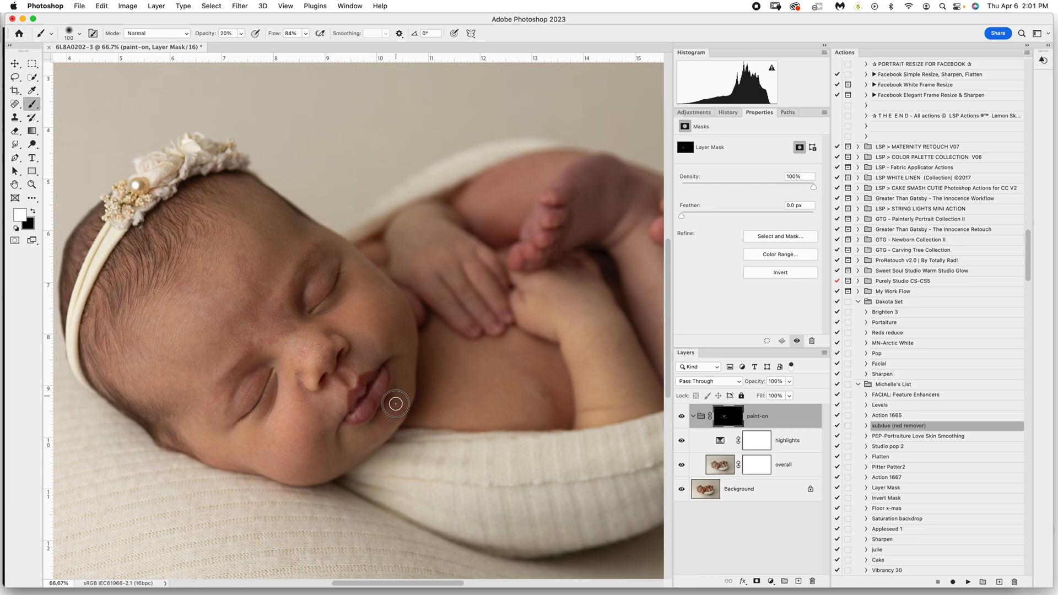
pyautogui.moveTo(396, 405)
pyautogui.mouseDown()
pyautogui.moveTo(378, 434)
pyautogui.moveTo(317, 418)
pyautogui.mouseUp()
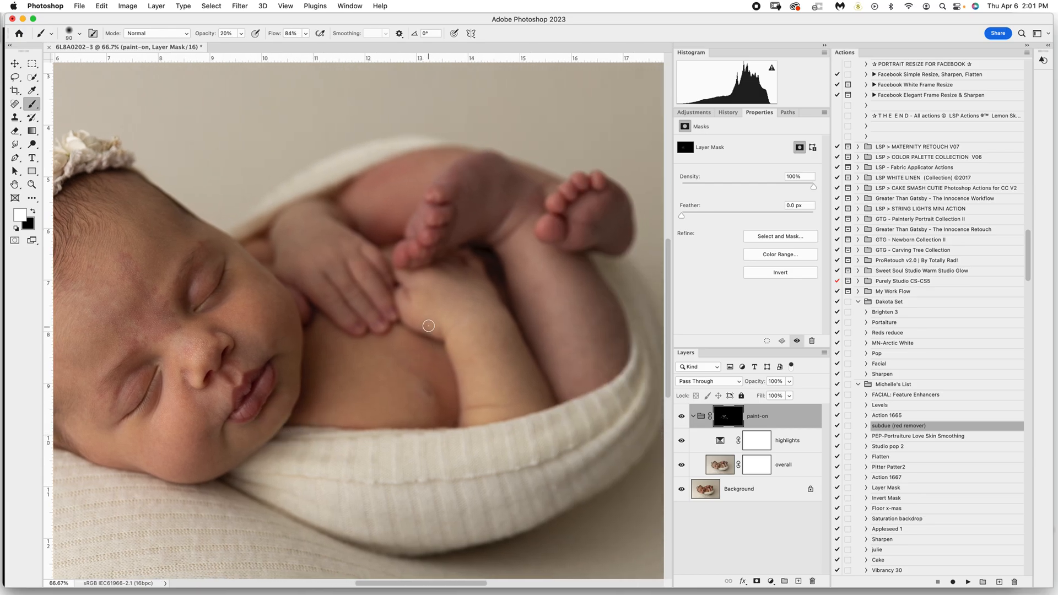
# Paint the red reduction over the baby's chest and toes with a brush of about 300 px
pyautogui.press(']')
pyautogui.press(']')
pyautogui.press(']')
pyautogui.press(']')
pyautogui.press(']')
pyautogui.press(']')
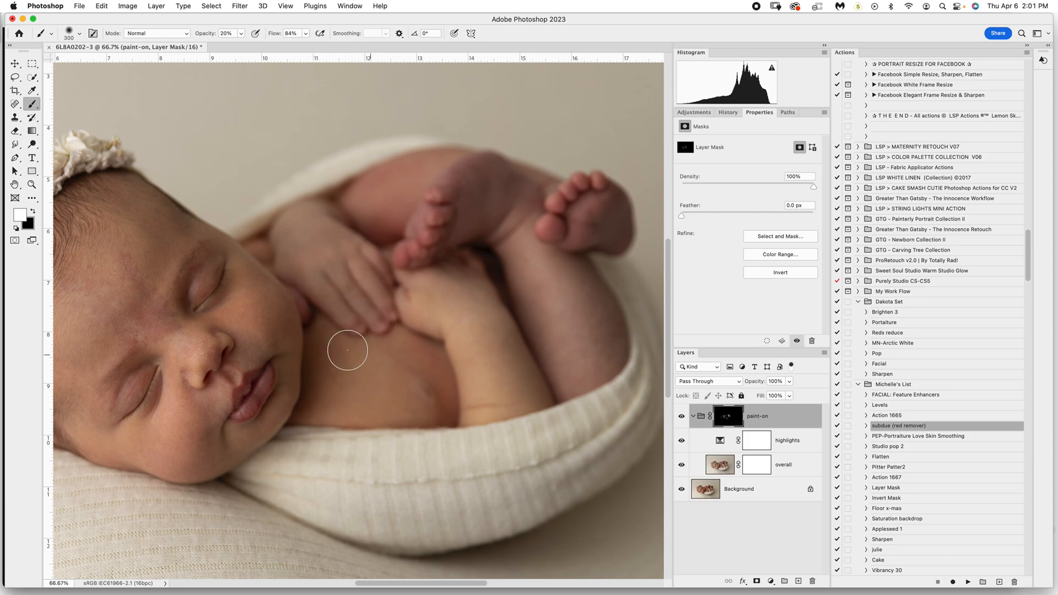
pyautogui.moveTo(392, 402)
pyautogui.mouseDown()
pyautogui.moveTo(425, 385)
pyautogui.moveTo(443, 392)
pyautogui.moveTo(428, 353)
pyautogui.moveTo(422, 409)
pyautogui.mouseUp()
pyautogui.click(419, 237)
# Paint the red reduction over the baby's legs with a 500 px brush
pyautogui.press('[')
pyautogui.press('[')
pyautogui.press(']')
pyautogui.press(']')
pyautogui.press(']')
pyautogui.press(']')
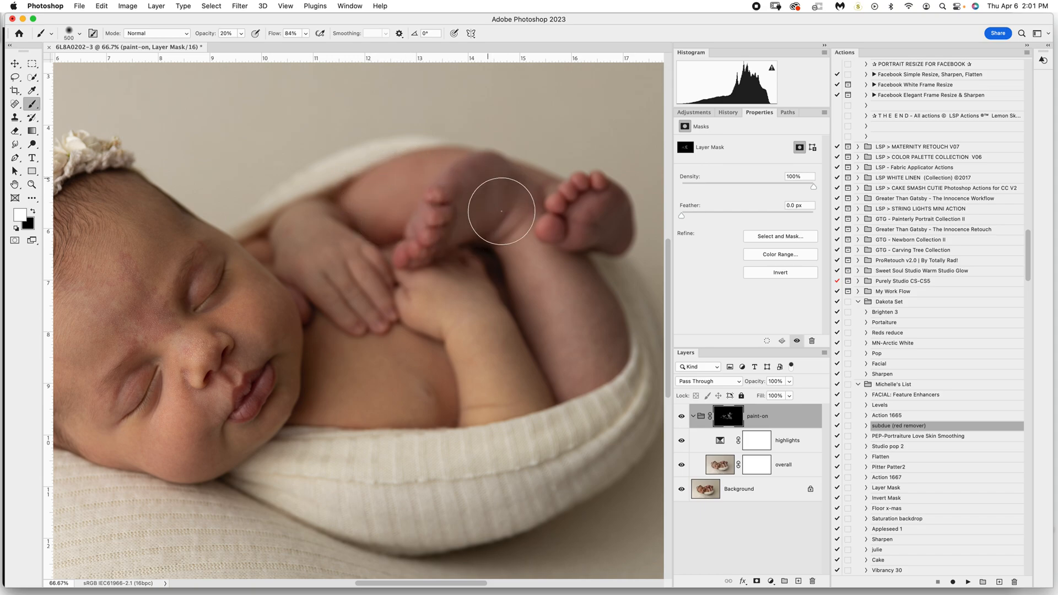
pyautogui.moveTo(578, 310)
pyautogui.mouseDown()
pyautogui.moveTo(586, 252)
pyautogui.moveTo(546, 267)
pyautogui.mouseUp()
pyautogui.moveTo(512, 337)
pyautogui.mouseDown()
pyautogui.moveTo(637, 325)
pyautogui.moveTo(692, 442)
pyautogui.mouseUp()
# Shrink the brush to 90 px and touch up the remaining redness on the face
pyautogui.press('[')
pyautogui.press('[')
pyautogui.press('[')
pyautogui.press('[')
pyautogui.press('[')
pyautogui.press('[')
pyautogui.press('[')
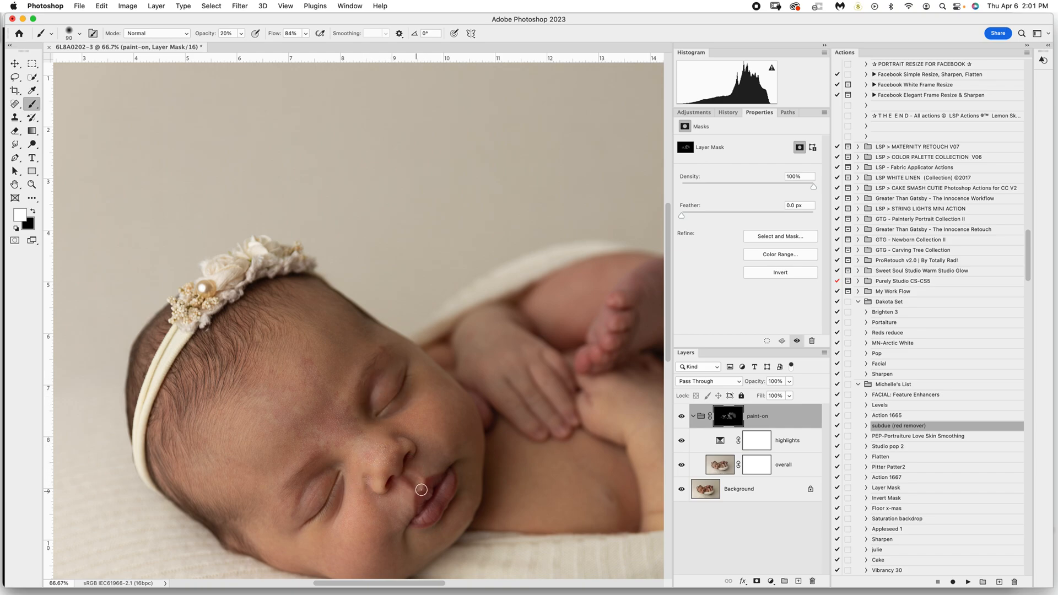
pyautogui.moveTo(430, 448)
pyautogui.mouseDown()
pyautogui.moveTo(373, 314)
pyautogui.moveTo(352, 336)
pyautogui.mouseUp()
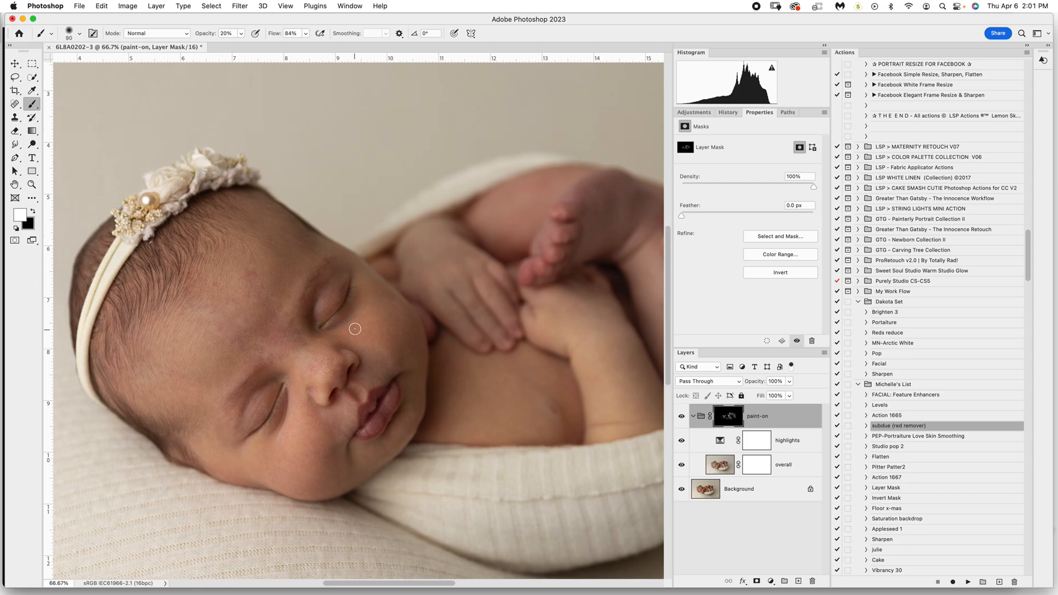
# Compare the whole photo with and without the paint-on group, and flatten the image
pyautogui.press('z')
pyautogui.click(327, 33)
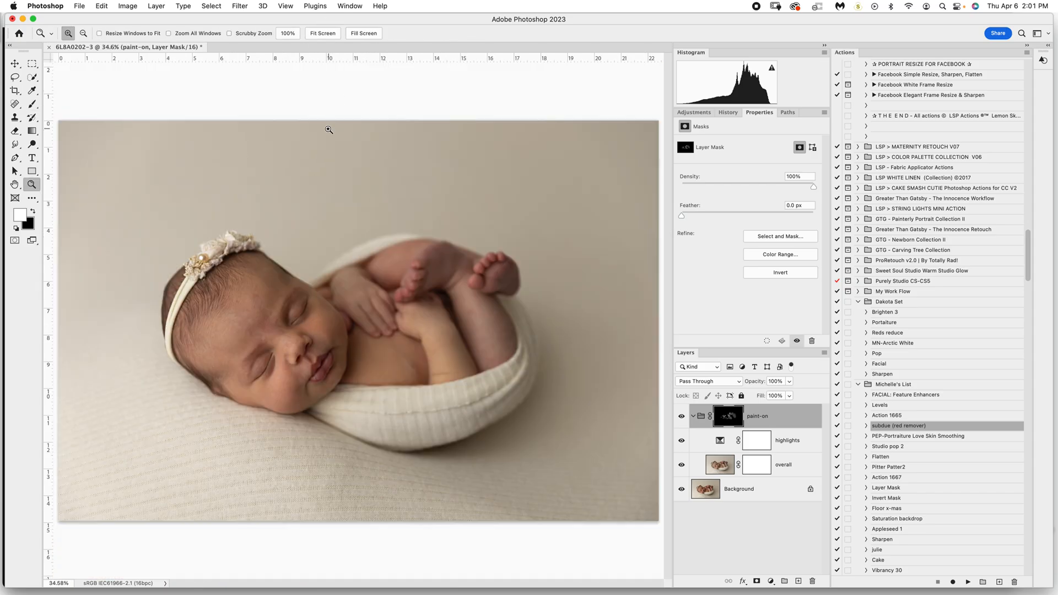
pyautogui.click(682, 419)
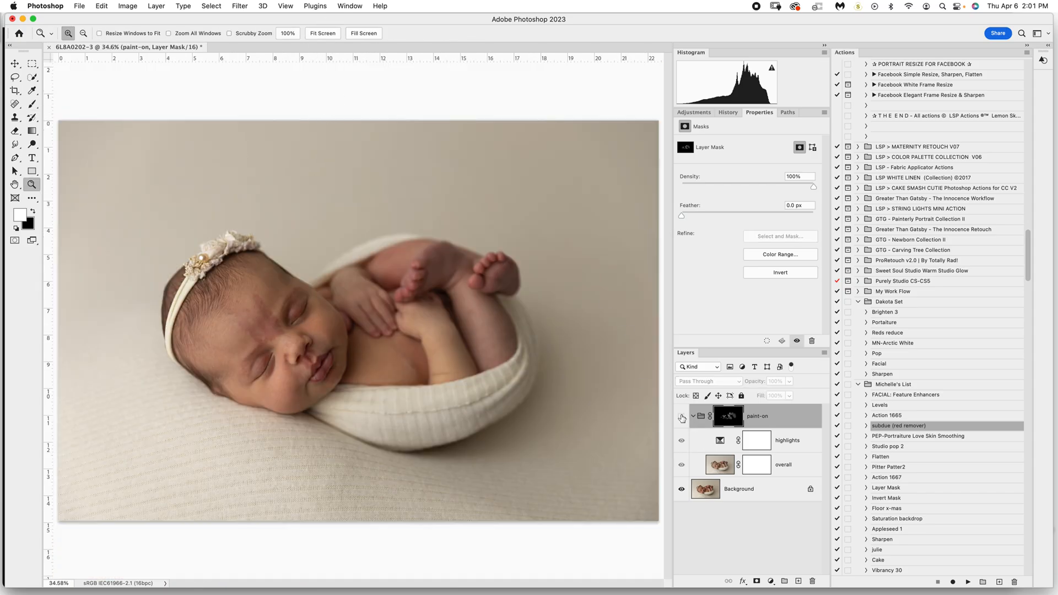
pyautogui.click(682, 418)
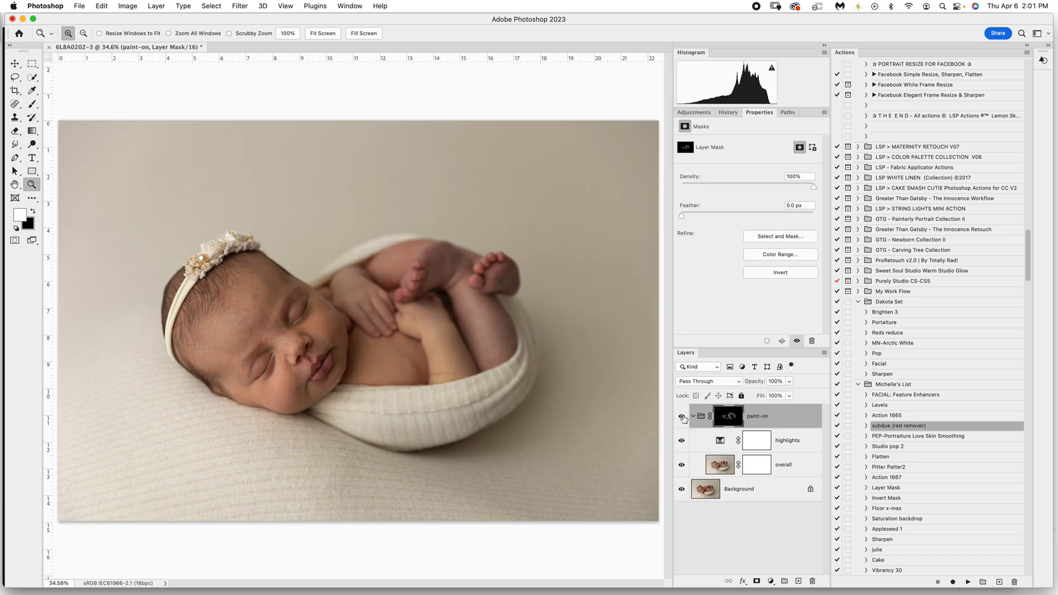
pyautogui.click(682, 419)
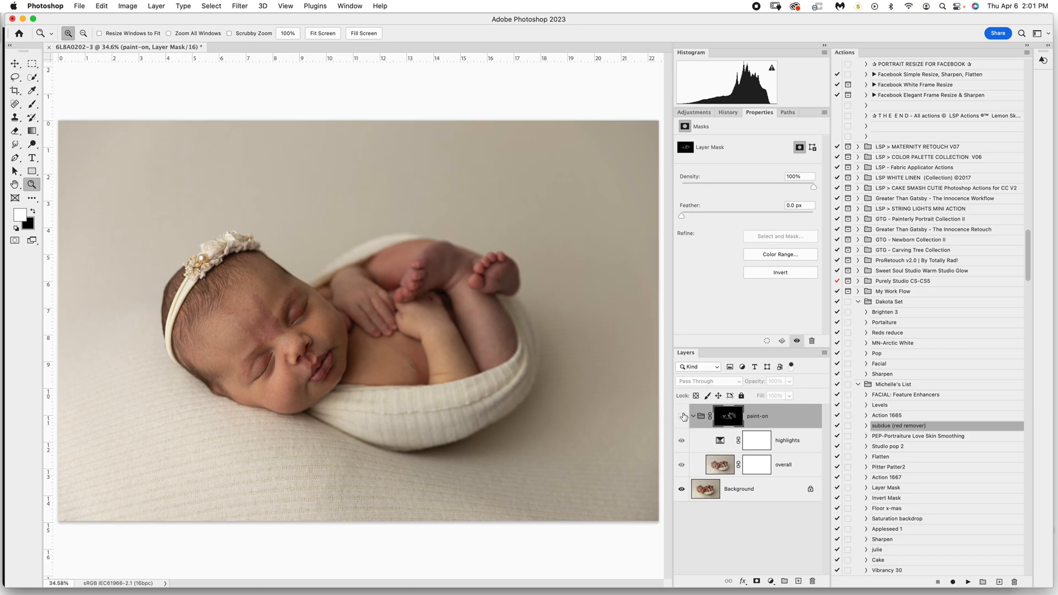
pyautogui.click(682, 417)
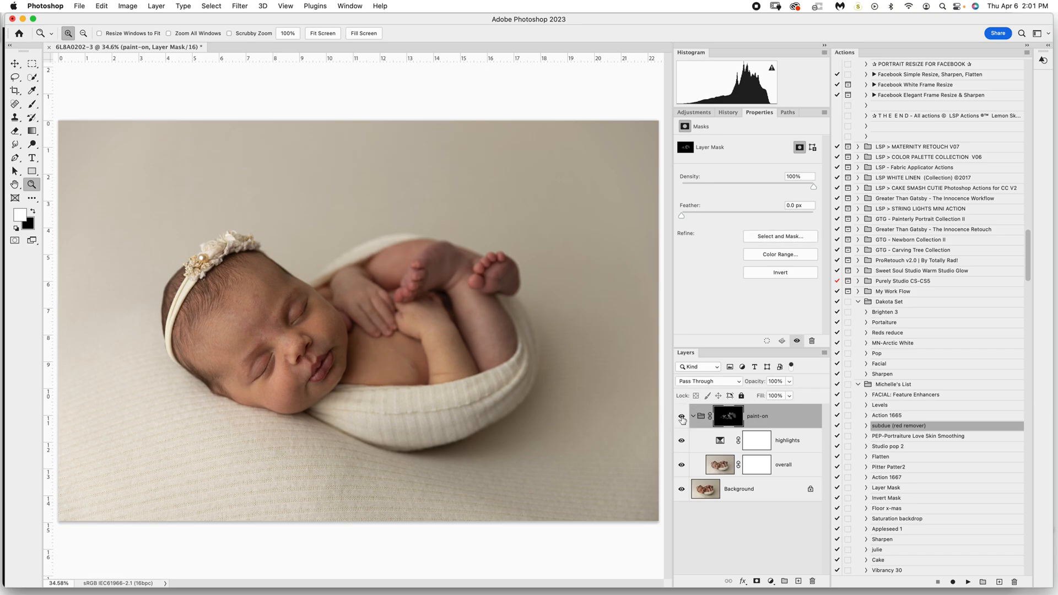
pyautogui.rightClick(744, 492)
pyautogui.click(763, 552)
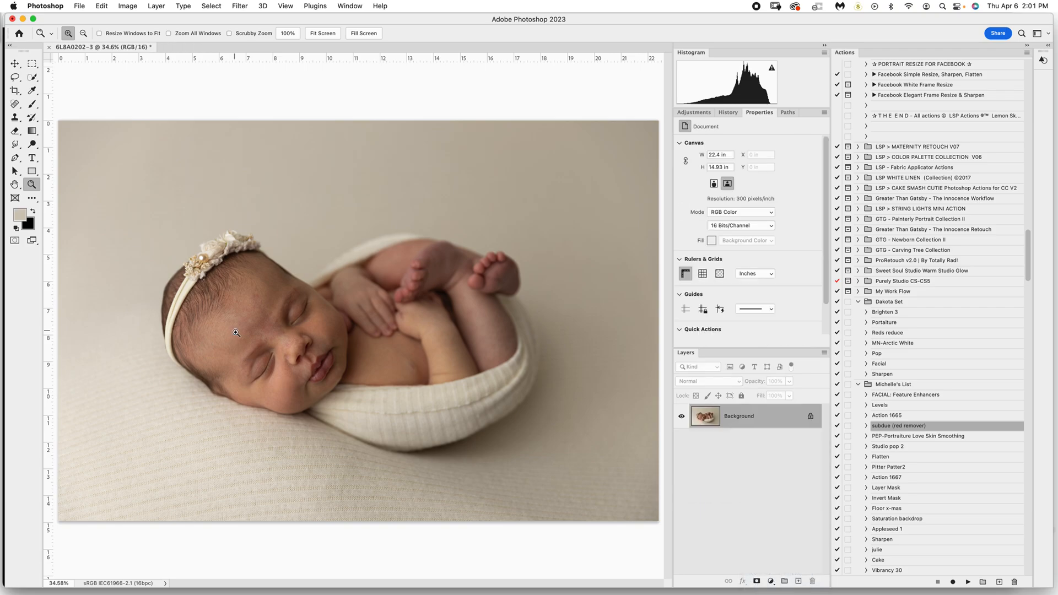
# Patch the discoloured skin between the eyebrows and along the bridge of the nose with the Patch tool
pyautogui.press('super+1')
pyautogui.press('j')
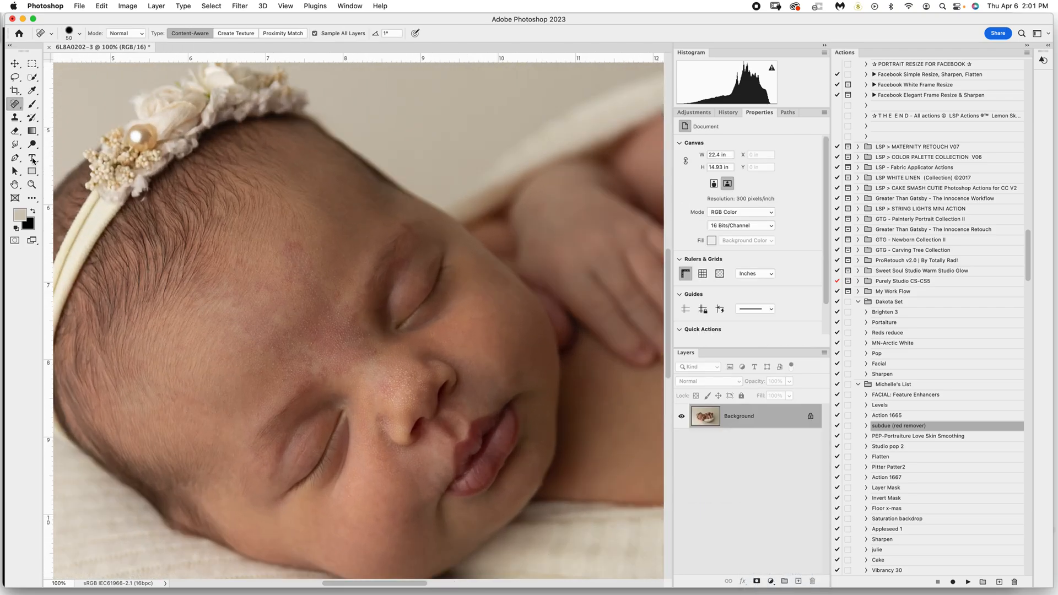
pyautogui.click(15, 103)
pyautogui.click(61, 127)
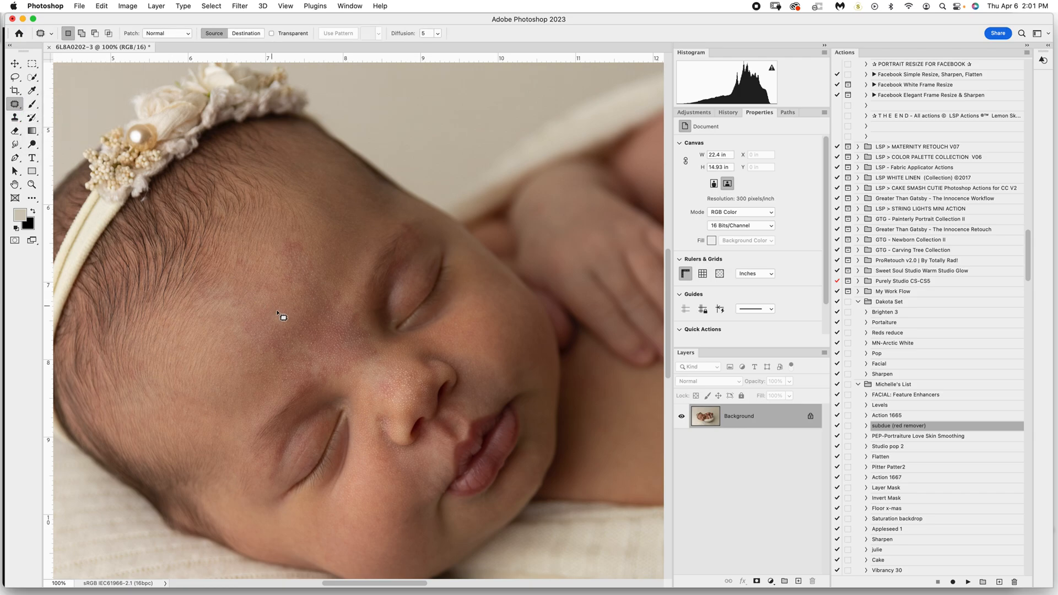
pyautogui.moveTo(292, 325)
pyautogui.mouseDown()
pyautogui.moveTo(267, 285)
pyautogui.moveTo(286, 287)
pyautogui.mouseUp()
pyautogui.moveTo(337, 280); pyautogui.dragTo(332, 282)
pyautogui.moveTo(326, 287)
pyautogui.mouseDown()
pyautogui.moveTo(339, 275)
pyautogui.moveTo(339, 298)
pyautogui.moveTo(356, 312)
pyautogui.moveTo(350, 323)
pyautogui.moveTo(380, 351)
pyautogui.moveTo(366, 342)
pyautogui.moveTo(374, 362)
pyautogui.moveTo(381, 346)
pyautogui.moveTo(372, 341)
pyautogui.moveTo(377, 363)
pyautogui.moveTo(365, 357)
pyautogui.mouseUp()
pyautogui.moveTo(365, 355)
pyautogui.mouseDown()
pyautogui.moveTo(381, 355)
pyautogui.moveTo(361, 380)
pyautogui.moveTo(392, 393)
pyautogui.moveTo(384, 414)
pyautogui.moveTo(366, 421)
pyautogui.mouseUp()
pyautogui.click(379, 396)
pyautogui.click(378, 402)
# Patch the uneven skin on the forehead just above the lower eyebrow and clear the selection
pyautogui.moveTo(239, 380)
pyautogui.mouseDown()
pyautogui.moveTo(227, 394)
pyautogui.moveTo(264, 357)
pyautogui.moveTo(247, 346)
pyautogui.moveTo(276, 356)
pyautogui.mouseUp()
pyautogui.press('super+d')
pyautogui.moveTo(272, 351); pyautogui.dragTo(255, 343)
pyautogui.press('super+d')
# Patch the remaining blotches in the central forehead above the brows
pyautogui.moveTo(323, 279); pyautogui.dragTo(323, 273)
pyautogui.moveTo(317, 270)
pyautogui.mouseDown()
pyautogui.moveTo(311, 260)
pyautogui.moveTo(329, 307)
pyautogui.moveTo(326, 286)
pyautogui.mouseUp()
pyautogui.moveTo(323, 292)
pyautogui.mouseDown()
pyautogui.moveTo(300, 269)
pyautogui.moveTo(337, 304)
pyautogui.moveTo(335, 288)
pyautogui.mouseUp()
pyautogui.moveTo(331, 299)
pyautogui.mouseDown()
pyautogui.moveTo(282, 328)
pyautogui.moveTo(297, 327)
pyautogui.mouseUp()
pyautogui.moveTo(293, 318); pyautogui.dragTo(280, 313)
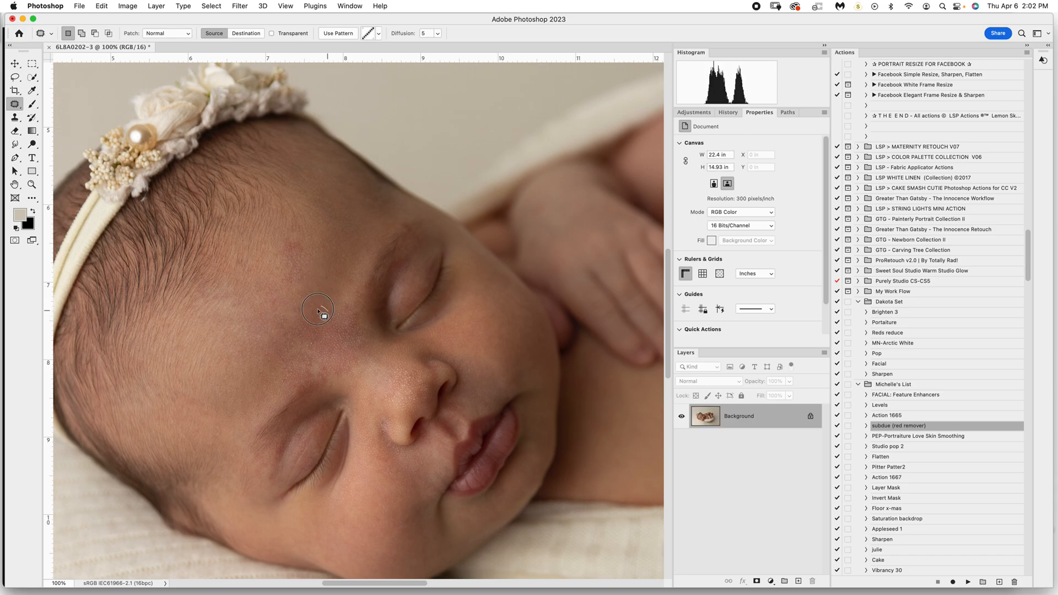
# Patch the small marks higher up on the forehead toward the hairline
pyautogui.moveTo(309, 259); pyautogui.dragTo(301, 269)
pyautogui.moveTo(295, 241); pyautogui.dragTo(297, 254)
pyautogui.moveTo(295, 254); pyautogui.dragTo(299, 251)
pyautogui.moveTo(308, 263)
pyautogui.mouseDown()
pyautogui.moveTo(286, 278)
pyautogui.moveTo(295, 271)
pyautogui.mouseUp()
pyautogui.moveTo(299, 269)
pyautogui.mouseDown()
pyautogui.moveTo(321, 278)
pyautogui.moveTo(259, 327)
pyautogui.mouseUp()
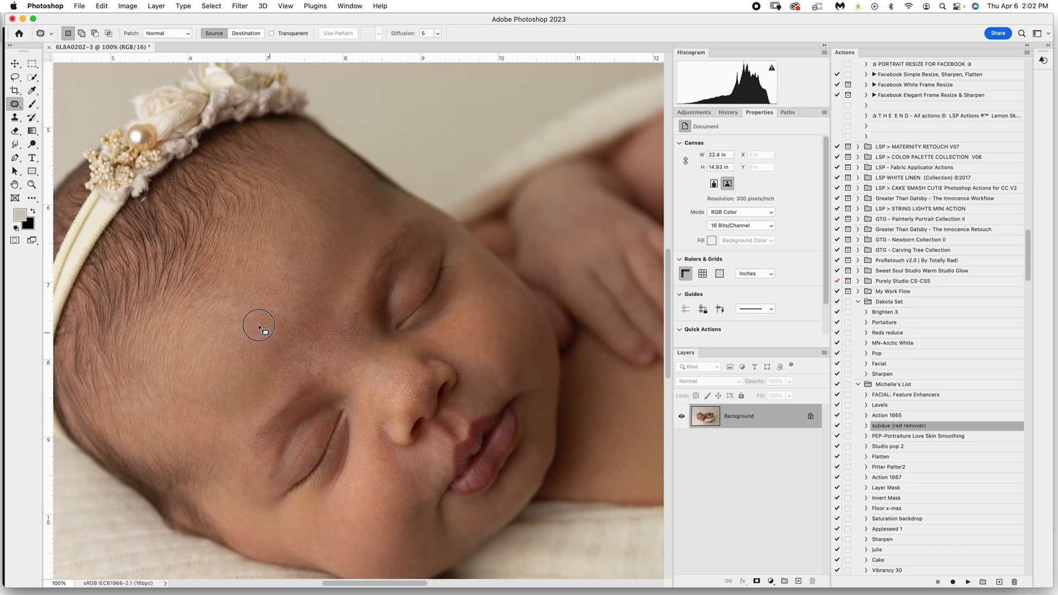
# Patch the uneven skin on the cheek below the nose and clear the selection
pyautogui.hscroll(5, 229, 378)
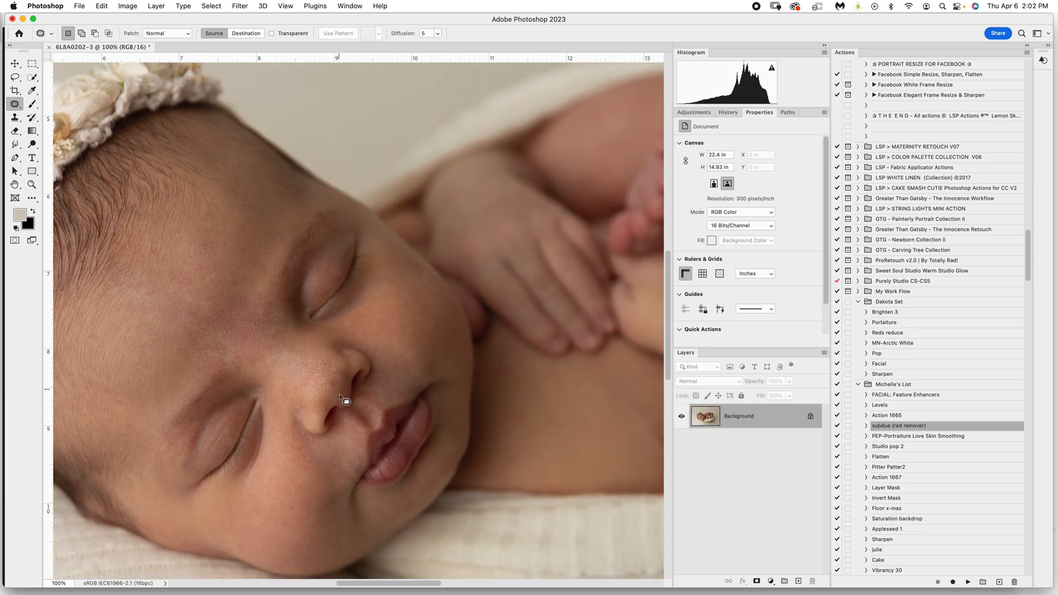
pyautogui.moveTo(310, 457)
pyautogui.mouseDown()
pyautogui.moveTo(314, 488)
pyautogui.moveTo(292, 494)
pyautogui.moveTo(300, 468)
pyautogui.mouseUp()
pyautogui.moveTo(301, 463); pyautogui.dragTo(298, 439)
pyautogui.press('super+d')
pyautogui.moveTo(315, 491)
pyautogui.mouseDown()
pyautogui.moveTo(255, 439)
pyautogui.moveTo(288, 465)
pyautogui.moveTo(321, 455)
pyautogui.moveTo(394, 363)
pyautogui.mouseUp()
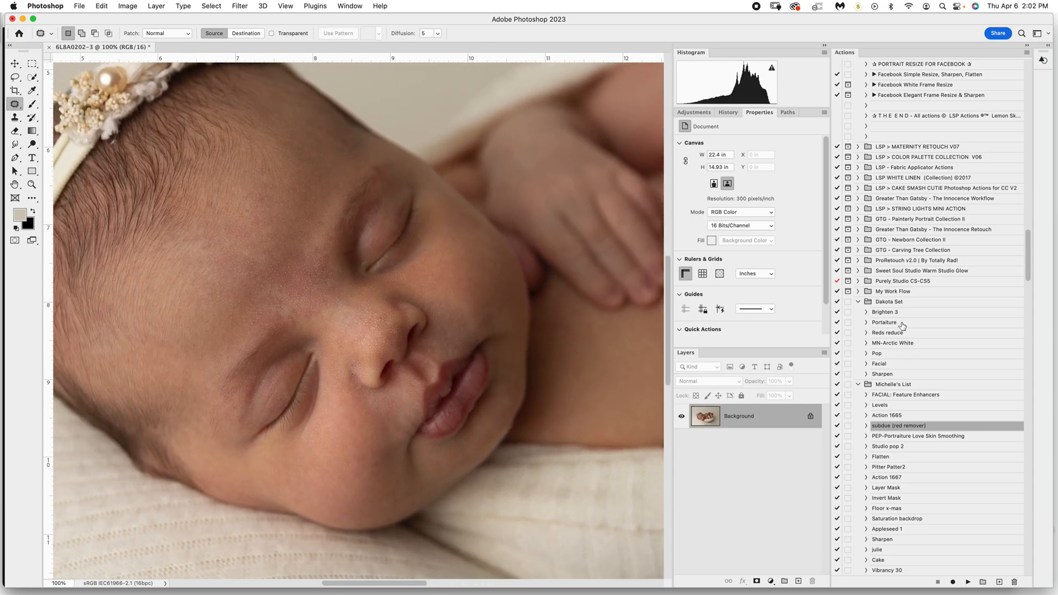
# Run the "Skin: Foundation Strong" action from the ProRetouch v2.0 set
pyautogui.click(857, 260)
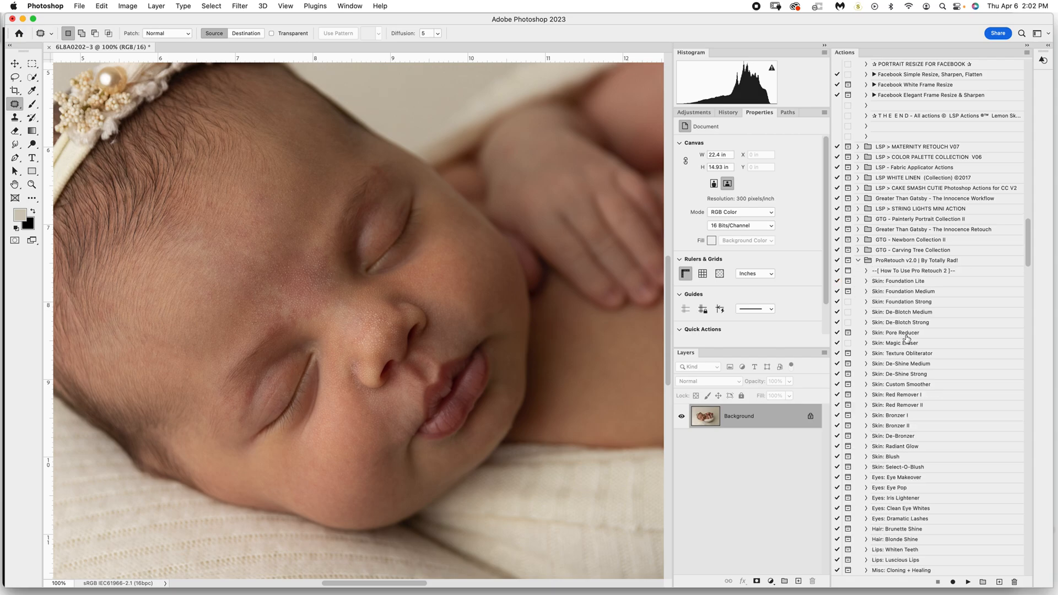
pyautogui.click(912, 305)
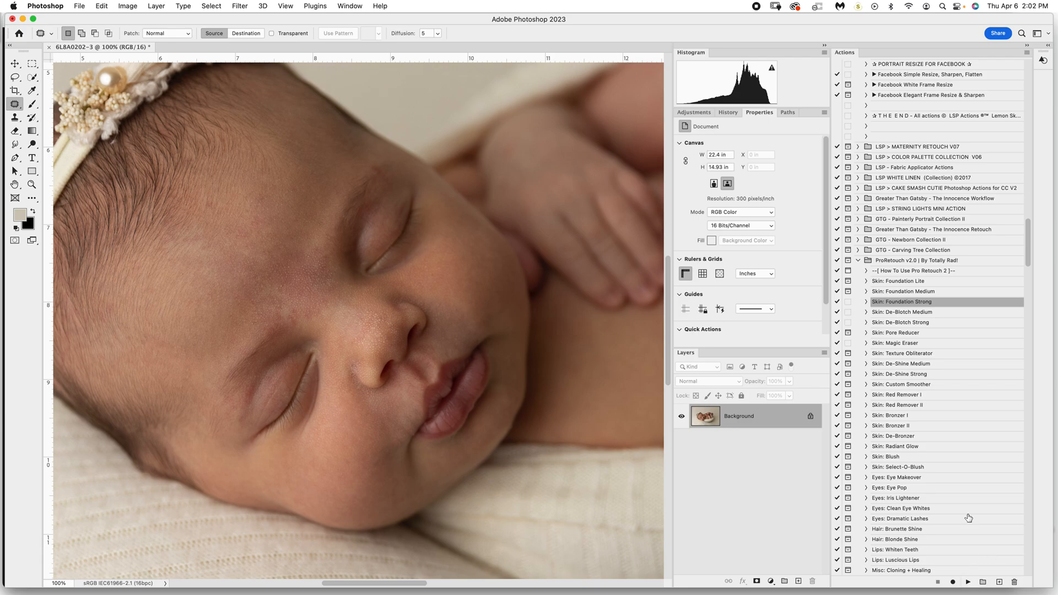
pyautogui.click(968, 583)
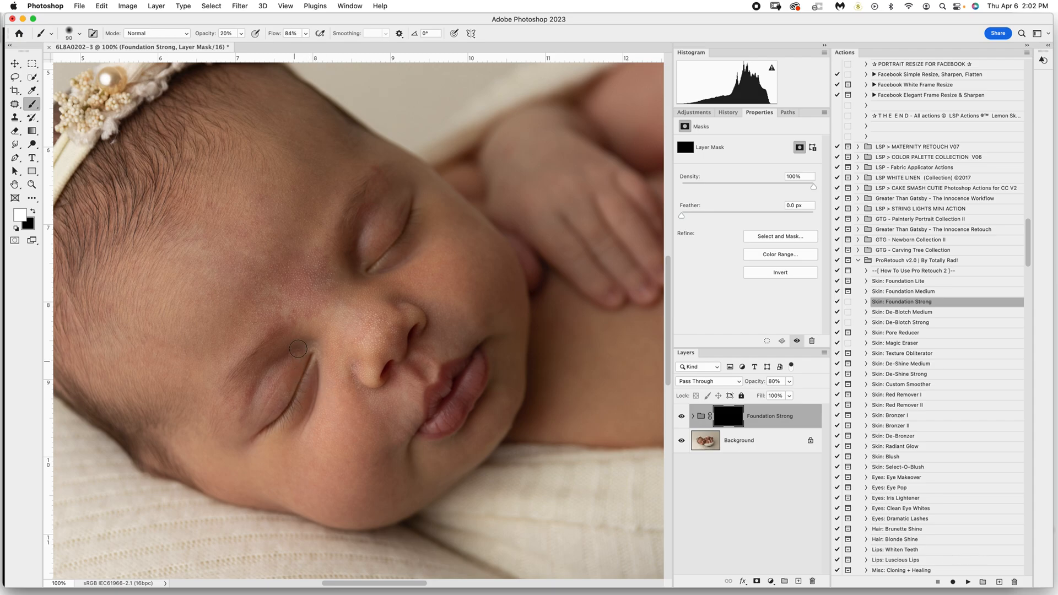
# Enlarge the brush and paint the Foundation Strong smoothing onto the forehead
pyautogui.press(']')
pyautogui.press(']')
pyautogui.press(']')
pyautogui.press(']')
pyautogui.press(']')
pyautogui.press(']')
pyautogui.press(']')
pyautogui.press(']')
pyautogui.moveTo(243, 196); pyautogui.dragTo(283, 148)
# Paint the Foundation Strong smoothing onto the lower cheek and chin with a smaller brush
pyautogui.press('[')
pyautogui.press('[')
pyautogui.press('[')
pyautogui.press('[')
pyautogui.press('[')
pyautogui.moveTo(355, 410)
pyautogui.mouseDown()
pyautogui.moveTo(377, 455)
pyautogui.moveTo(390, 457)
pyautogui.mouseUp()
# Paint the skin smoothing over the upper cheek, between the brows and onto the nose
pyautogui.press(']')
pyautogui.press(']')
pyautogui.moveTo(439, 329)
pyautogui.mouseDown()
pyautogui.moveTo(486, 287)
pyautogui.moveTo(486, 260)
pyautogui.moveTo(458, 242)
pyautogui.moveTo(456, 217)
pyautogui.moveTo(493, 267)
pyautogui.moveTo(429, 286)
pyautogui.moveTo(442, 301)
pyautogui.moveTo(413, 285)
pyautogui.moveTo(367, 307)
pyautogui.moveTo(388, 312)
pyautogui.moveTo(352, 386)
pyautogui.moveTo(364, 391)
pyautogui.moveTo(373, 323)
pyautogui.moveTo(340, 291)
pyautogui.moveTo(303, 271)
pyautogui.moveTo(321, 311)
pyautogui.moveTo(257, 327)
pyautogui.moveTo(315, 298)
pyautogui.moveTo(309, 224)
pyautogui.moveTo(262, 314)
pyautogui.mouseUp()
pyautogui.press('[')
pyautogui.moveTo(391, 339)
pyautogui.mouseDown()
pyautogui.moveTo(368, 363)
pyautogui.moveTo(370, 327)
pyautogui.moveTo(381, 327)
pyautogui.moveTo(343, 392)
pyautogui.mouseUp()
# Paint the skin smoothing over the baby's chest and arm with a 300 px brush at 50% opacity
pyautogui.hscroll(8, 385, 407)
pyautogui.press(']')
pyautogui.press(']')
pyautogui.press(']')
pyautogui.press(']')
pyautogui.press(']')
pyautogui.moveTo(394, 360)
pyautogui.mouseDown()
pyautogui.moveTo(393, 409)
pyautogui.moveTo(450, 352)
pyautogui.moveTo(481, 408)
pyautogui.moveTo(533, 360)
pyautogui.moveTo(588, 367)
pyautogui.moveTo(605, 386)
pyautogui.mouseUp()
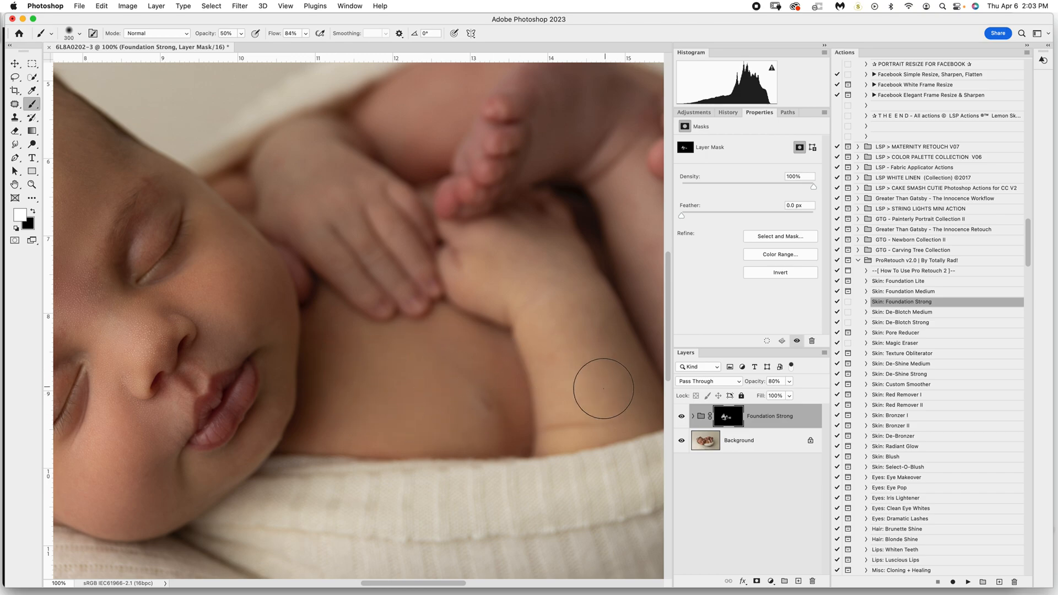
# Extend the skin smoothing over the hand, forearm and legs with a smaller brush
pyautogui.hscroll(4, 551, 330)
pyautogui.scroll(1, 551, 330)
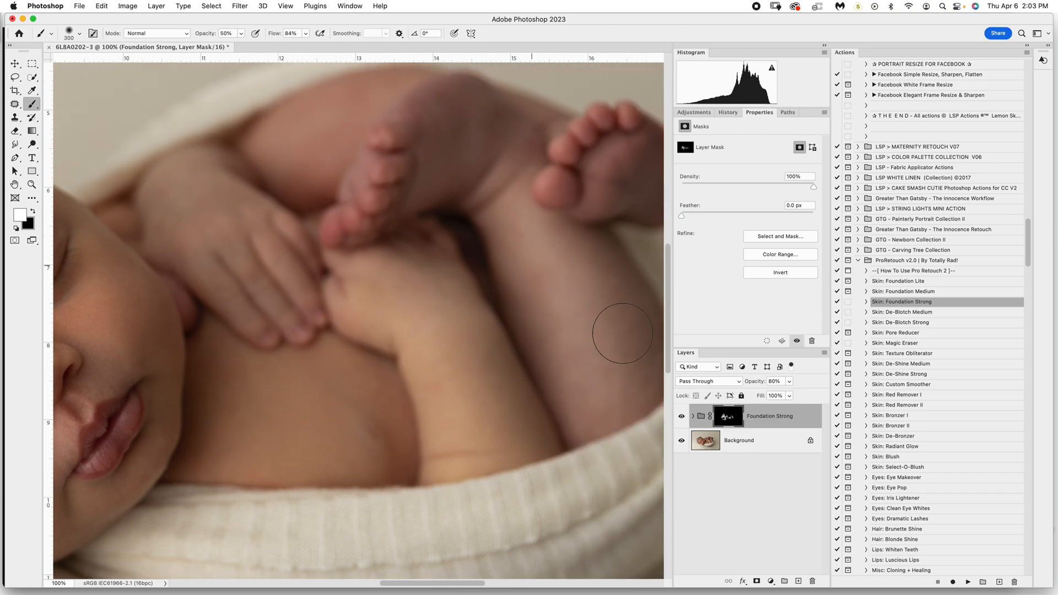
pyautogui.press('[')
pyautogui.press('[')
pyautogui.press('[')
pyautogui.press(']')
pyautogui.moveTo(367, 337); pyautogui.dragTo(618, 316)
# Inspect the Foundation Strong mask's coverage as a red overlay, and compare the whole photo with and without the group
pyautogui.press('x')
pyautogui.press('\\')
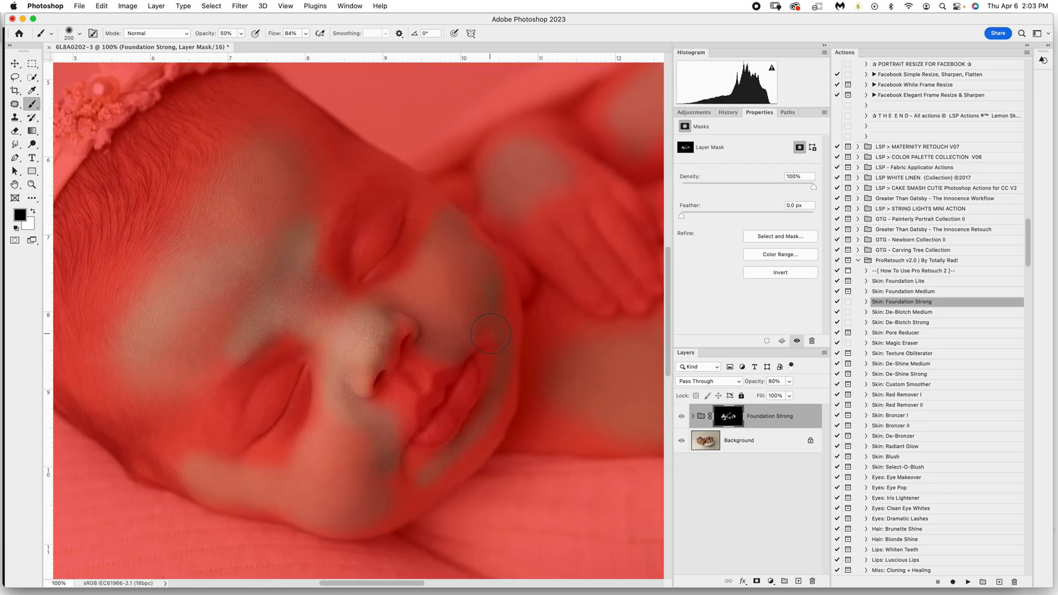
pyautogui.press('\\')
pyautogui.press('x')
pyautogui.press(']')
pyautogui.press(']')
pyautogui.press('[')
pyautogui.press('[')
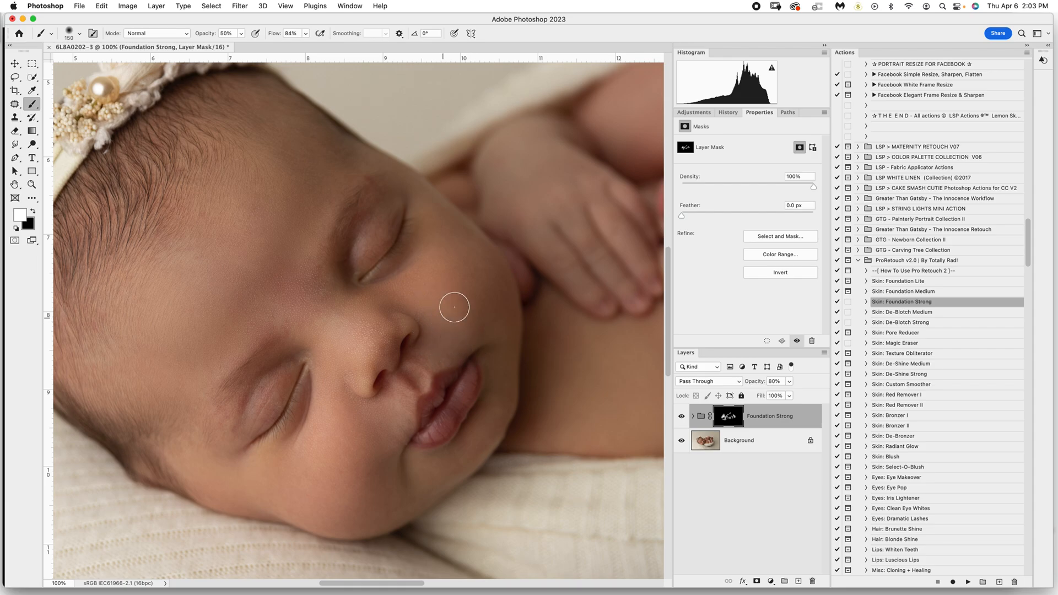
pyautogui.press('z')
pyautogui.press('super+0')
pyautogui.click(682, 417)
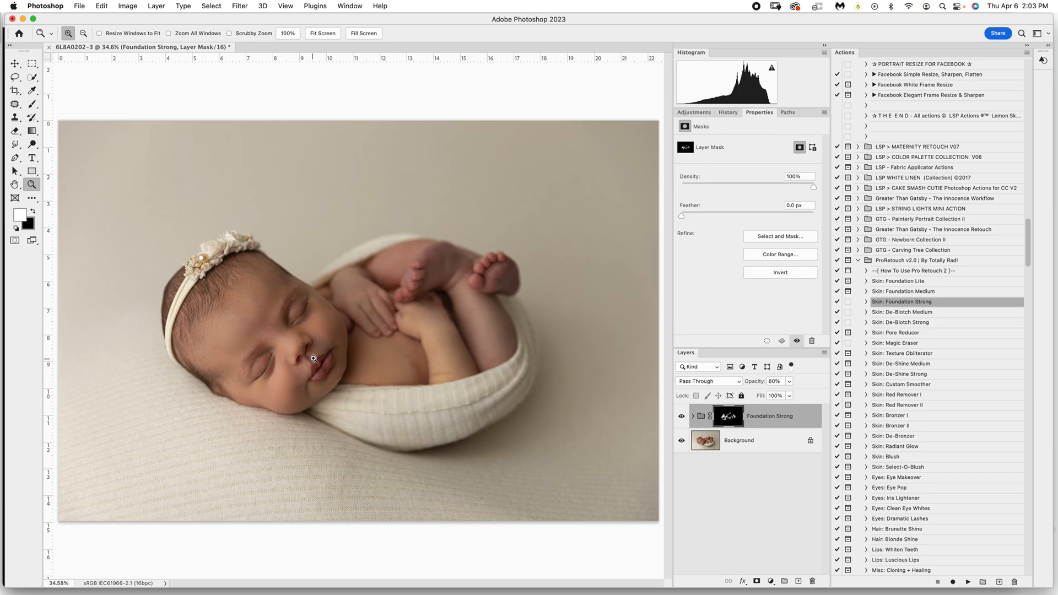
# Examine the nose at 200% and run the "Skin: Magic Eraser" action
pyautogui.click(275, 343)
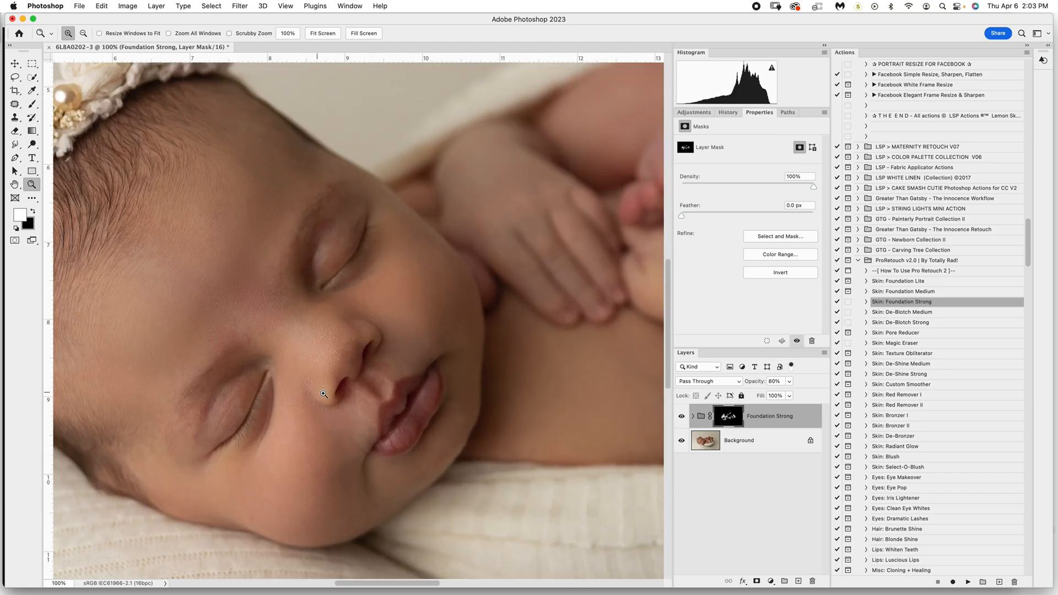
pyautogui.click(320, 392)
pyautogui.moveTo(392, 449); pyautogui.dragTo(488, 467)
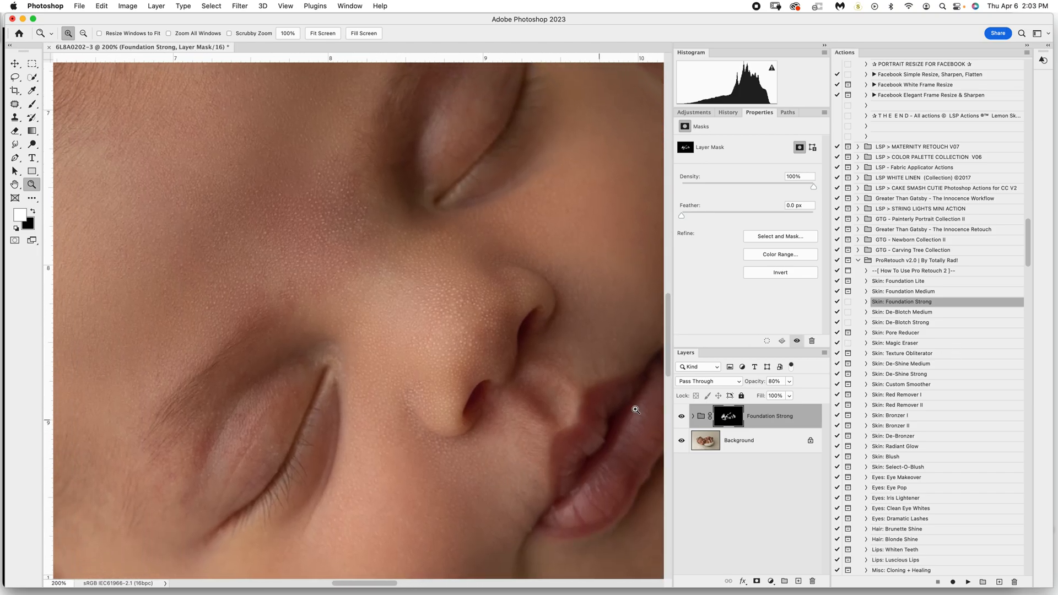
pyautogui.click(910, 344)
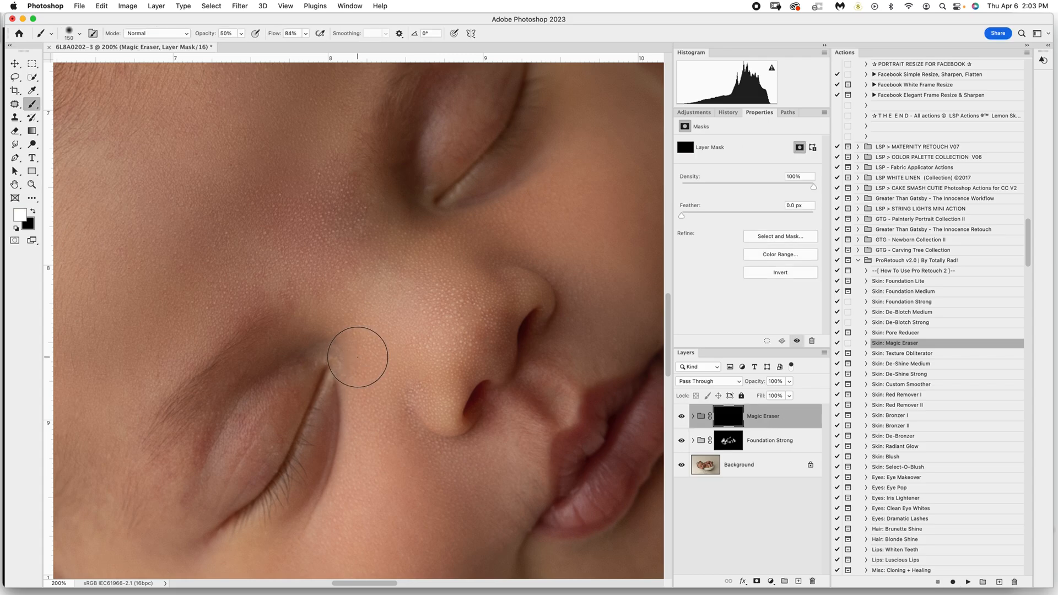
# Paint the Magic Eraser effect over the baby's forehead, nose bridge and nose at 50% brush opacity, adapting the brush size to each area
pyautogui.press(']')
pyautogui.press(']')
pyautogui.moveTo(175, 250)
pyautogui.mouseDown()
pyautogui.moveTo(133, 227)
pyautogui.moveTo(294, 247)
pyautogui.moveTo(346, 226)
pyautogui.mouseUp()
pyautogui.press('[')
pyautogui.moveTo(322, 126); pyautogui.dragTo(375, 268)
pyautogui.press('[')
pyautogui.press('[')
pyautogui.moveTo(438, 298)
pyautogui.mouseDown()
pyautogui.moveTo(433, 259)
pyautogui.moveTo(523, 259)
pyautogui.moveTo(593, 297)
pyautogui.moveTo(594, 286)
pyautogui.moveTo(588, 325)
pyautogui.mouseUp()
pyautogui.moveTo(537, 266)
pyautogui.mouseDown()
pyautogui.moveTo(434, 323)
pyautogui.moveTo(460, 328)
pyautogui.moveTo(411, 408)
pyautogui.mouseUp()
pyautogui.scroll(-3, 433, 386)
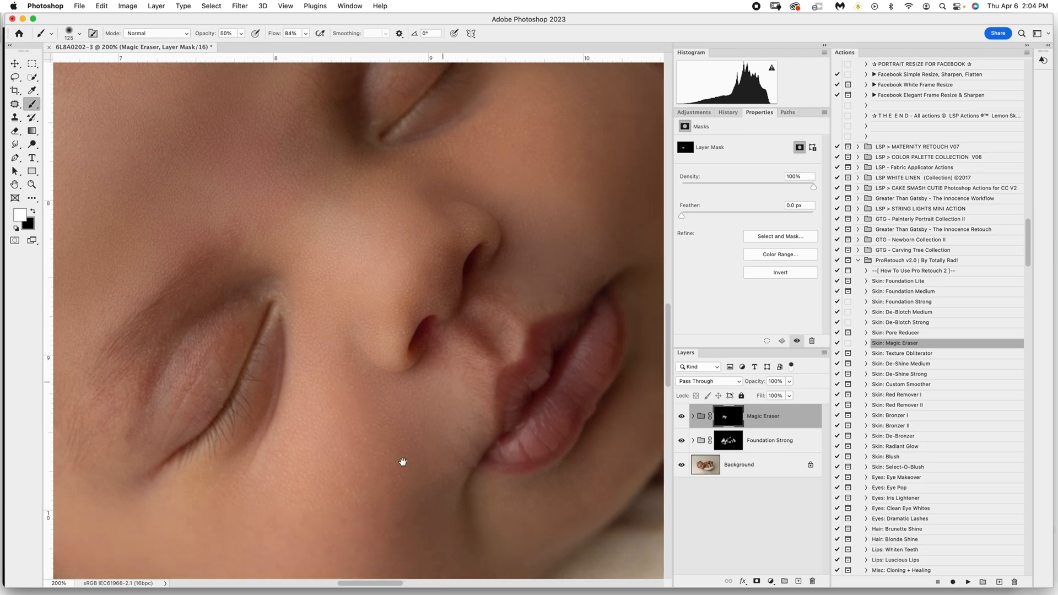
# Paint the Magic Eraser effect over the lower cheek and chin with the 125 px brush
pyautogui.scroll(-3, 401, 460)
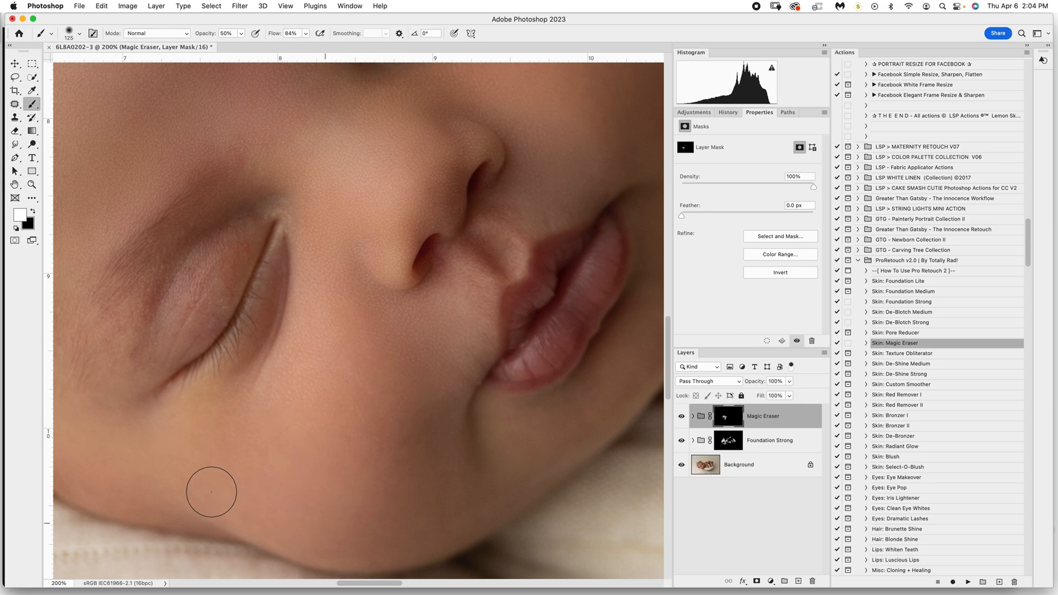
pyautogui.moveTo(331, 485); pyautogui.dragTo(501, 468)
pyautogui.moveTo(455, 440); pyautogui.dragTo(66, 479)
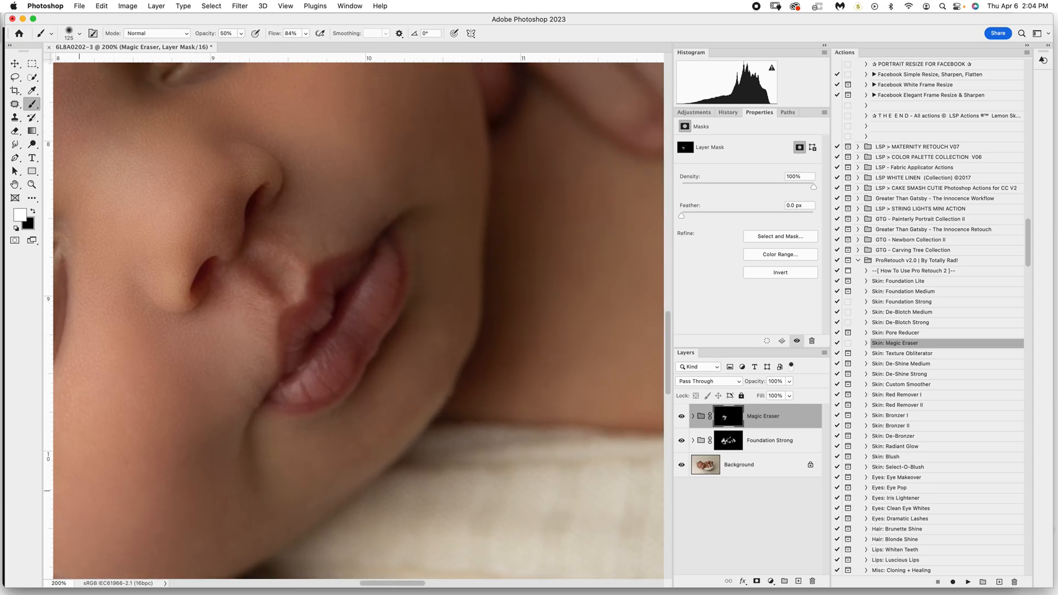
# Paint the Magic Eraser effect over the far cheek, beside the nose and around the mouth, and lower the brush opacity to 20%
pyautogui.moveTo(433, 235); pyautogui.dragTo(525, 327)
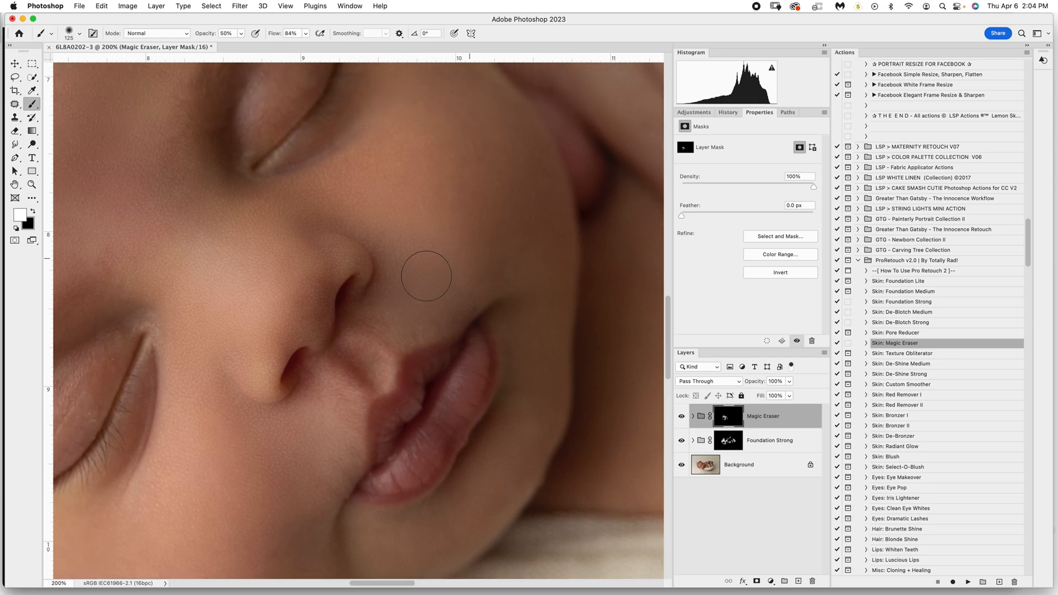
pyautogui.moveTo(324, 216); pyautogui.dragTo(455, 216)
pyautogui.moveTo(326, 262); pyautogui.dragTo(463, 234)
pyautogui.moveTo(480, 424); pyautogui.dragTo(380, 498)
pyautogui.moveTo(386, 298); pyautogui.dragTo(455, 226)
pyautogui.moveTo(463, 378); pyautogui.dragTo(454, 344)
pyautogui.moveTo(352, 126); pyautogui.dragTo(433, 449)
pyautogui.press('2')
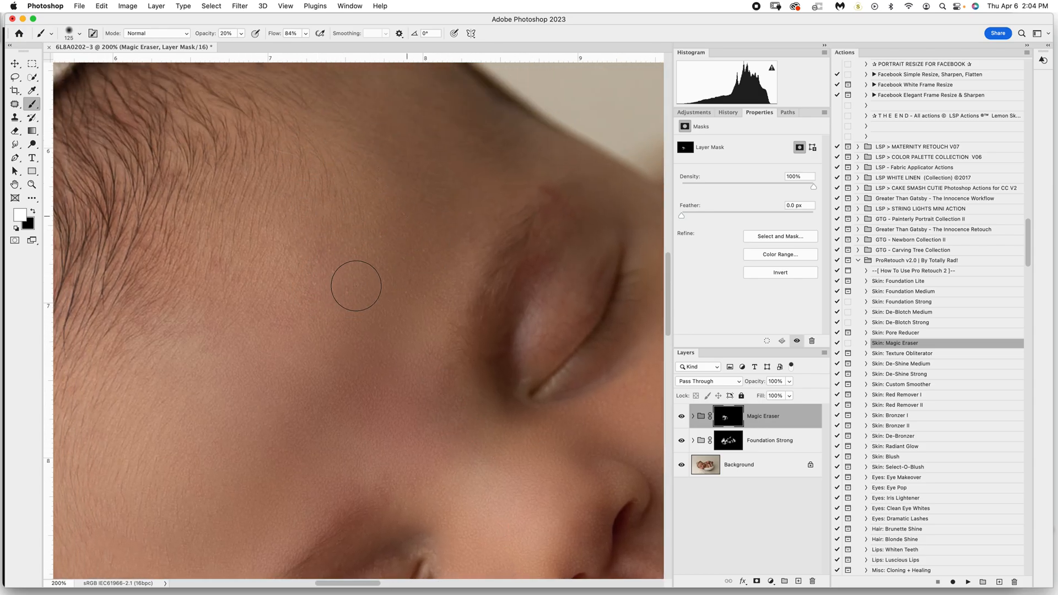
# Flatten the Magic Eraser and Foundation Strong groups into the Background layer
pyautogui.press('z')
pyautogui.click(330, 34)
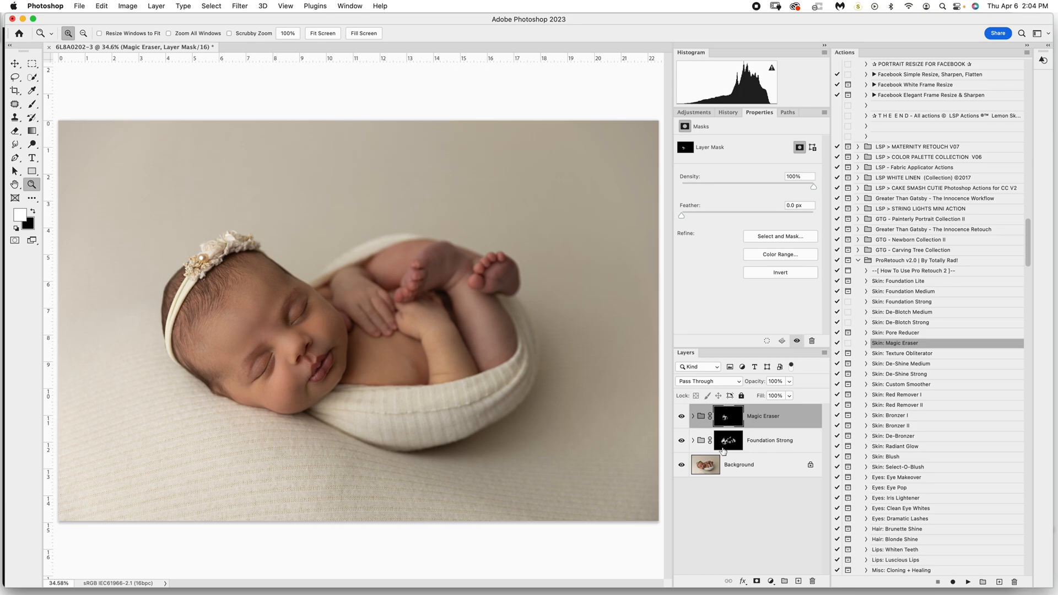
pyautogui.rightClick(739, 465)
pyautogui.click(750, 554)
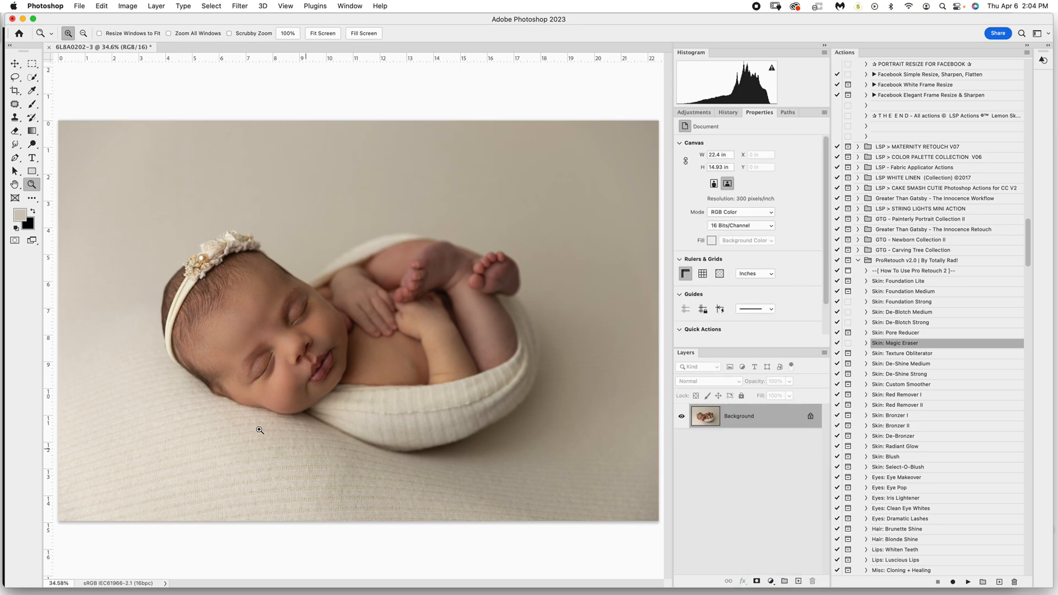
# Find the "Fix Purple Skin" action in the toning section of the newborn action suite and run it
pyautogui.click(270, 346)
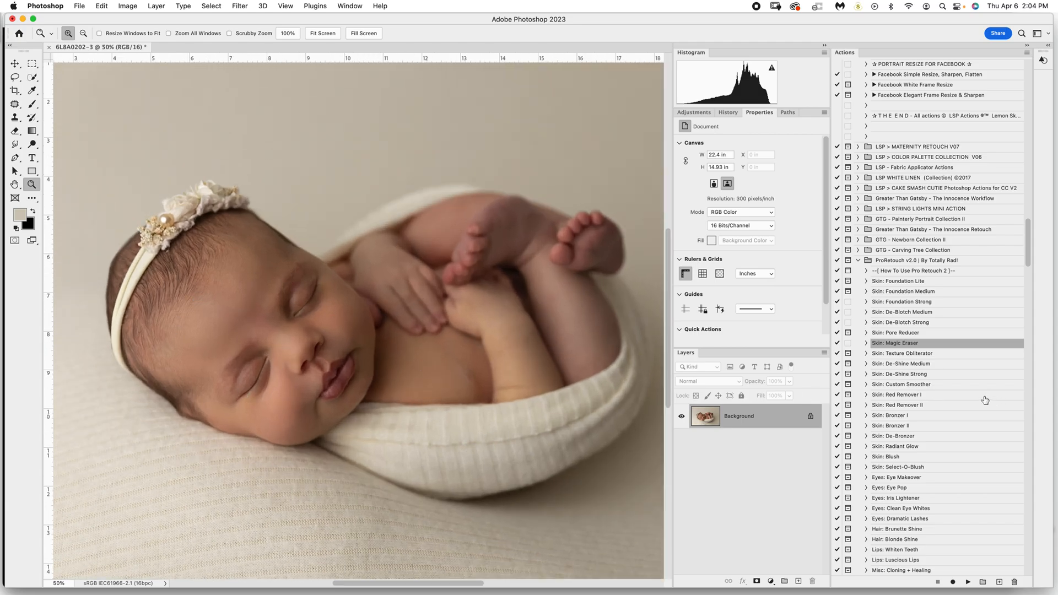
pyautogui.moveTo(1028, 260); pyautogui.dragTo(1022, 90)
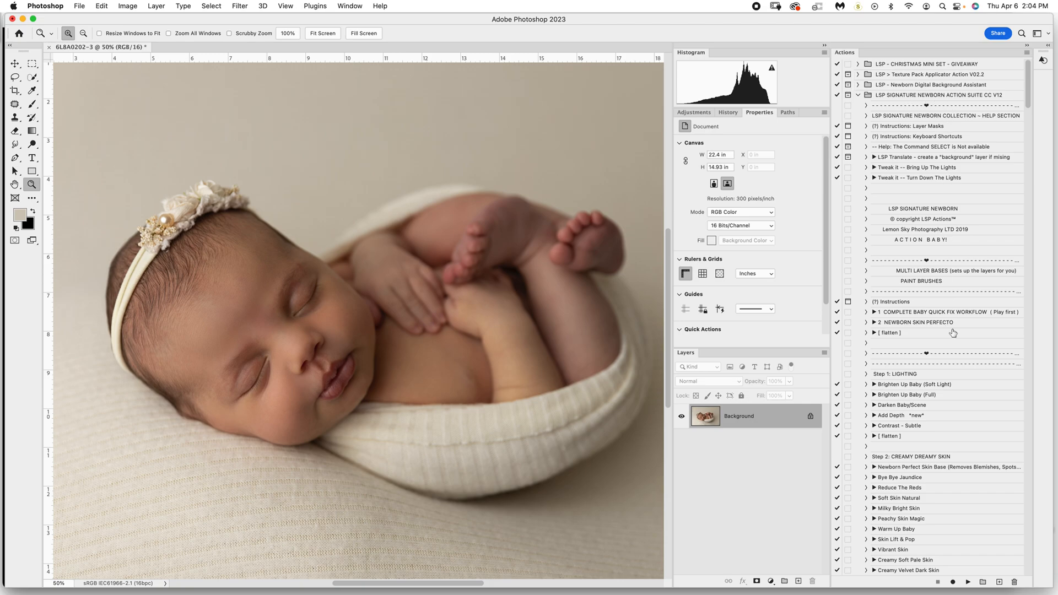
pyautogui.scroll(-5, 1026, 113)
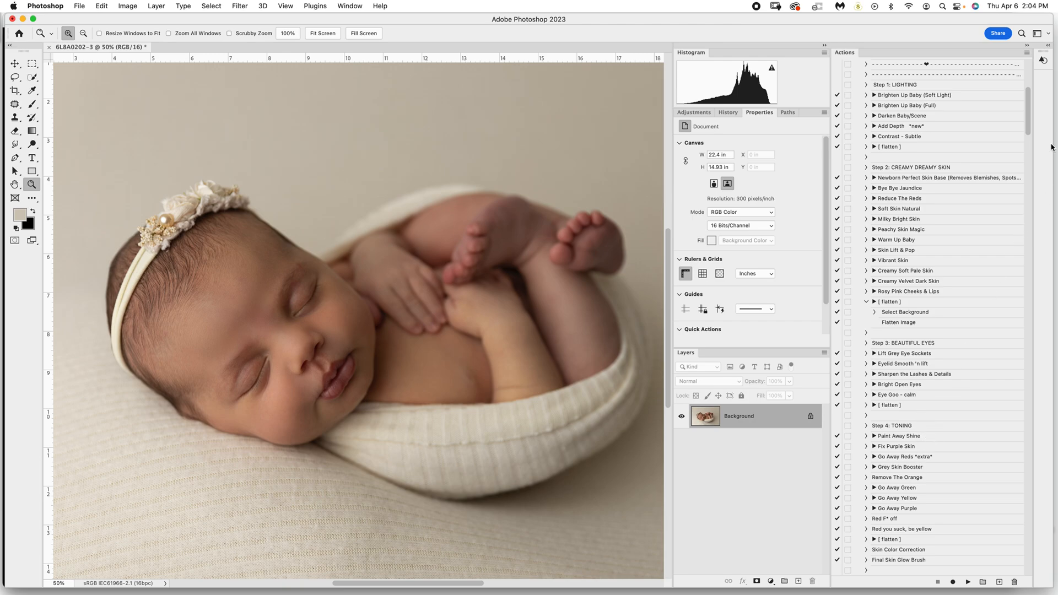
pyautogui.scroll(-2, 1027, 132)
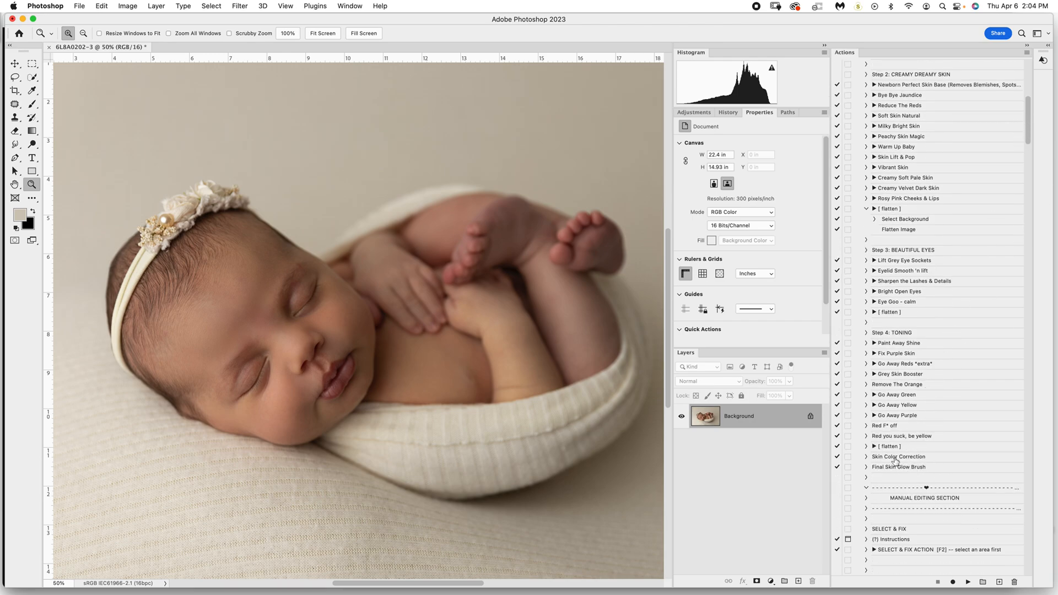
pyautogui.click(899, 356)
pyautogui.click(80, 6)
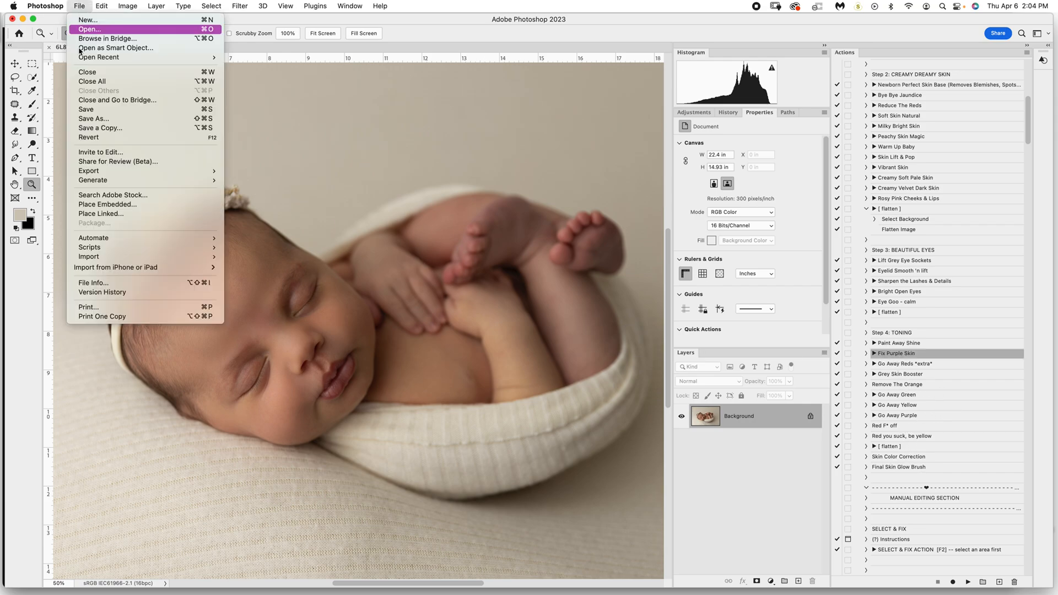
pyautogui.moveTo(204, 238)
pyautogui.click(240, 239)
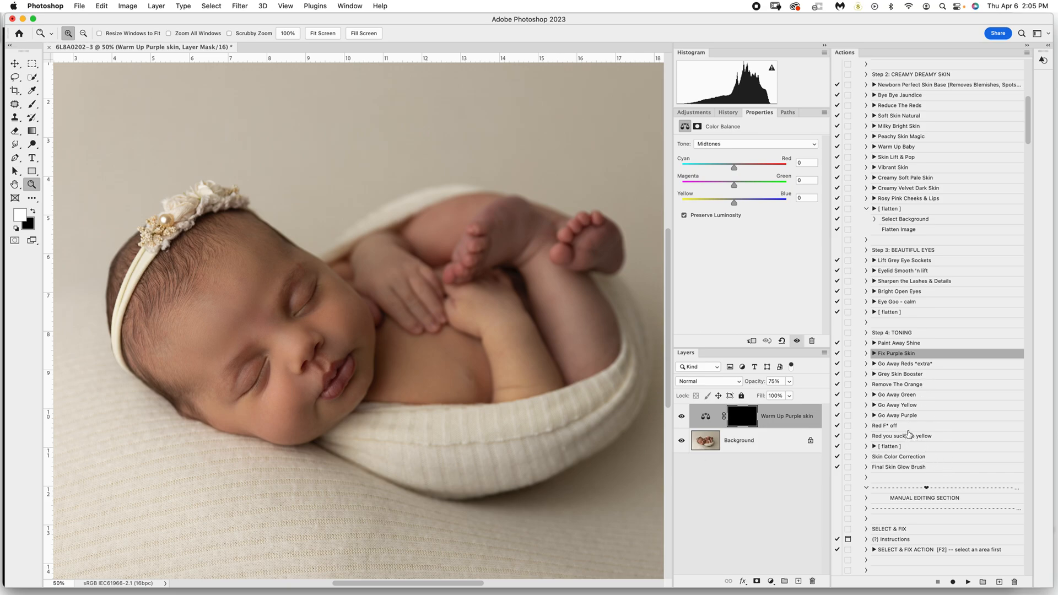
# Run the "Skin Color Correction" action
pyautogui.click(911, 456)
pyautogui.click(81, 5)
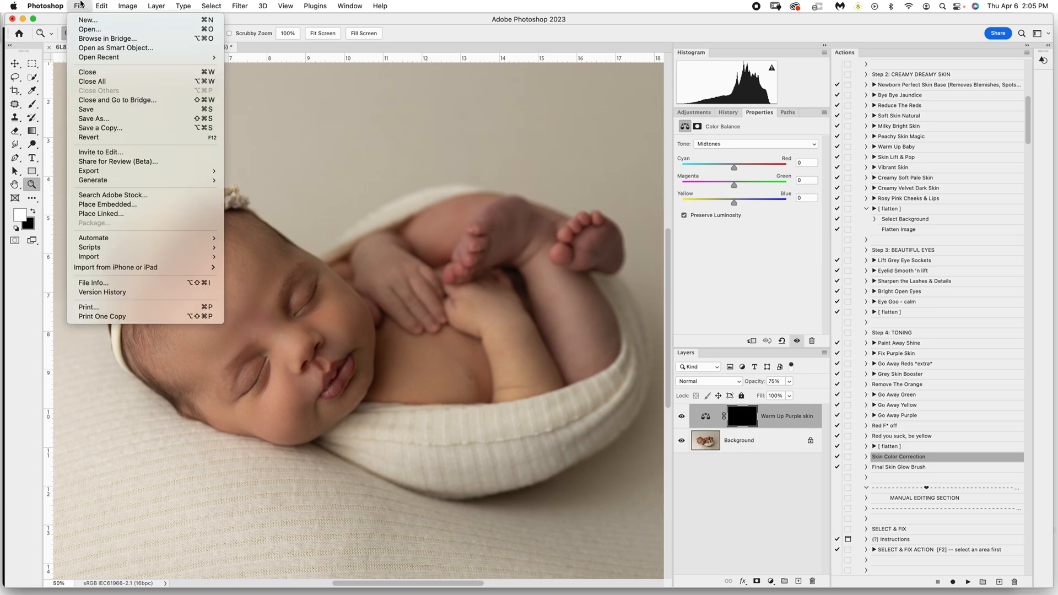
pyautogui.moveTo(158, 237)
pyautogui.click(243, 237)
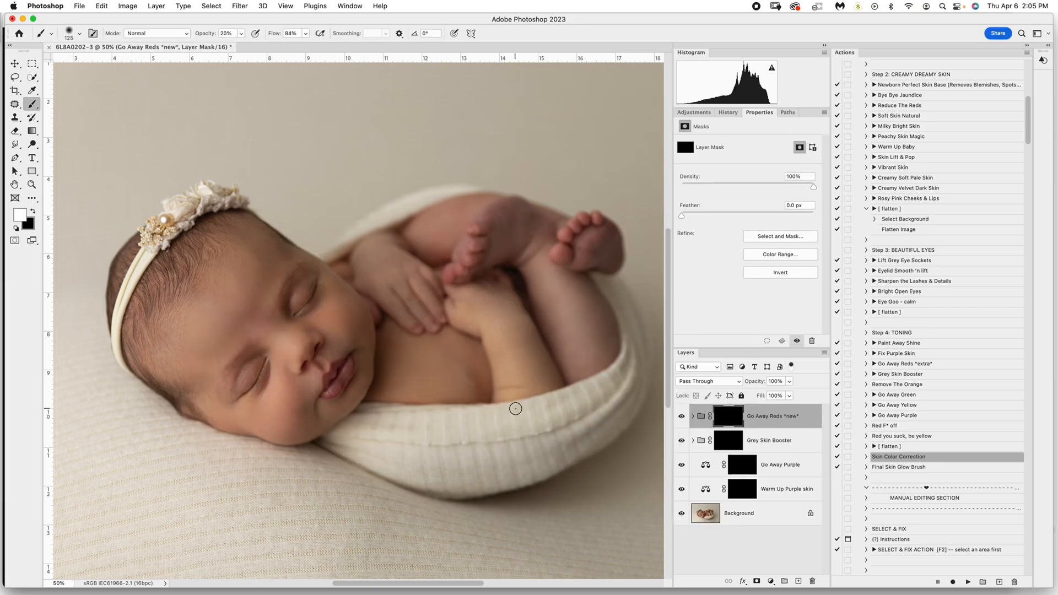
# Paint on the "Warm Up Purple skin" mask over the baby's purplish legs at 20% brush opacity, varying the brush size
pyautogui.click(749, 492)
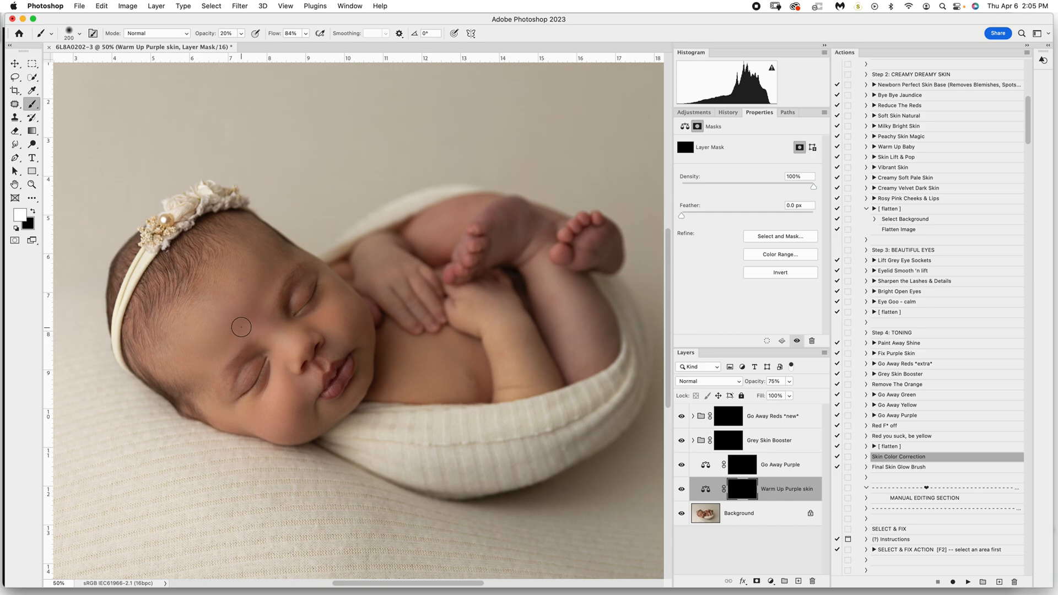
pyautogui.press('[')
pyautogui.press('[')
pyautogui.press('[')
pyautogui.press(']')
pyautogui.press(']')
pyautogui.press(']')
pyautogui.press(']')
pyautogui.press(']')
pyautogui.moveTo(590, 298)
pyautogui.mouseDown()
pyautogui.moveTo(536, 276)
pyautogui.moveTo(573, 371)
pyautogui.moveTo(545, 285)
pyautogui.mouseUp()
pyautogui.press(']')
pyautogui.press(']')
pyautogui.press('[')
pyautogui.press('[')
pyautogui.press(']')
# Compare the photo with and without the "Warm Up Purple skin" layer and touch up its mask with resized brushes
pyautogui.click(681, 488)
pyautogui.click(681, 489)
pyautogui.press('[')
pyautogui.press('[')
pyautogui.press(']')
pyautogui.press(']')
pyautogui.press('[')
pyautogui.press('[')
# Paint on the "Go Away Reds *new*" mask over the forehead, side of the head and the area around the eye and nose
pyautogui.click(726, 421)
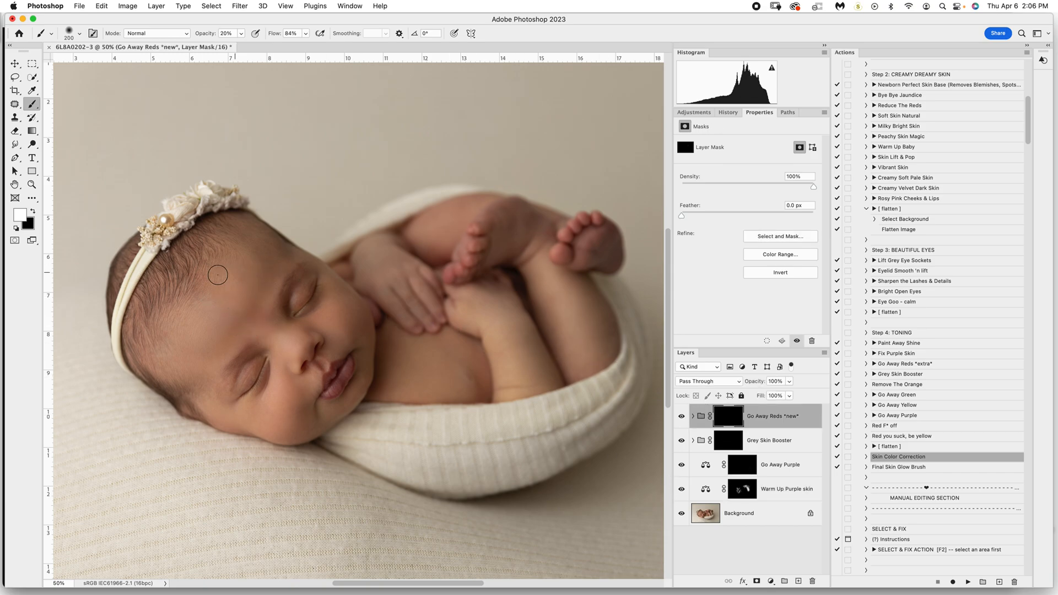
pyautogui.press(']')
pyautogui.press(']')
pyautogui.moveTo(192, 297)
pyautogui.mouseDown()
pyautogui.moveTo(154, 317)
pyautogui.moveTo(156, 339)
pyautogui.moveTo(153, 314)
pyautogui.moveTo(151, 365)
pyautogui.mouseUp()
pyautogui.moveTo(193, 242)
pyautogui.mouseDown()
pyautogui.moveTo(174, 299)
pyautogui.moveTo(213, 314)
pyautogui.moveTo(248, 300)
pyautogui.moveTo(239, 330)
pyautogui.moveTo(243, 313)
pyautogui.mouseUp()
pyautogui.press('[')
pyautogui.press('[')
pyautogui.press('[')
pyautogui.moveTo(313, 291); pyautogui.dragTo(291, 329)
# Extend the red reduction over the chest, hand and legs with a larger brush, and compare the result with the Background layer alone
pyautogui.press(']')
pyautogui.press(']')
pyautogui.press(']')
pyautogui.press(']')
pyautogui.press(']')
pyautogui.moveTo(396, 383)
pyautogui.mouseDown()
pyautogui.moveTo(436, 360)
pyautogui.moveTo(480, 375)
pyautogui.moveTo(438, 312)
pyautogui.moveTo(429, 240)
pyautogui.mouseUp()
pyautogui.press('[')
pyautogui.keyDown('alt'); pyautogui.click(682, 515); pyautogui.keyUp('alt')
pyautogui.keyDown('alt'); pyautogui.click(682, 513); pyautogui.keyUp('alt')
pyautogui.keyDown('alt'); pyautogui.click(682, 513); pyautogui.keyUp('alt')
pyautogui.keyDown('alt'); pyautogui.click(682, 513); pyautogui.keyUp('alt')
# Cover the baby's face in Quick Mask mode with a 600 px brush at 100% opacity
pyautogui.press('z')
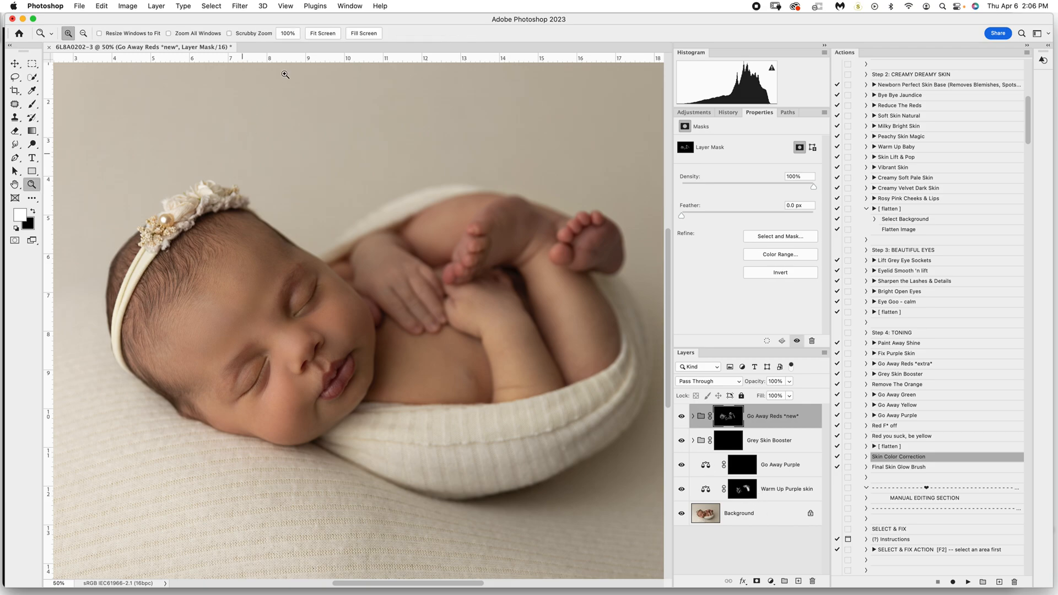
pyautogui.click(323, 33)
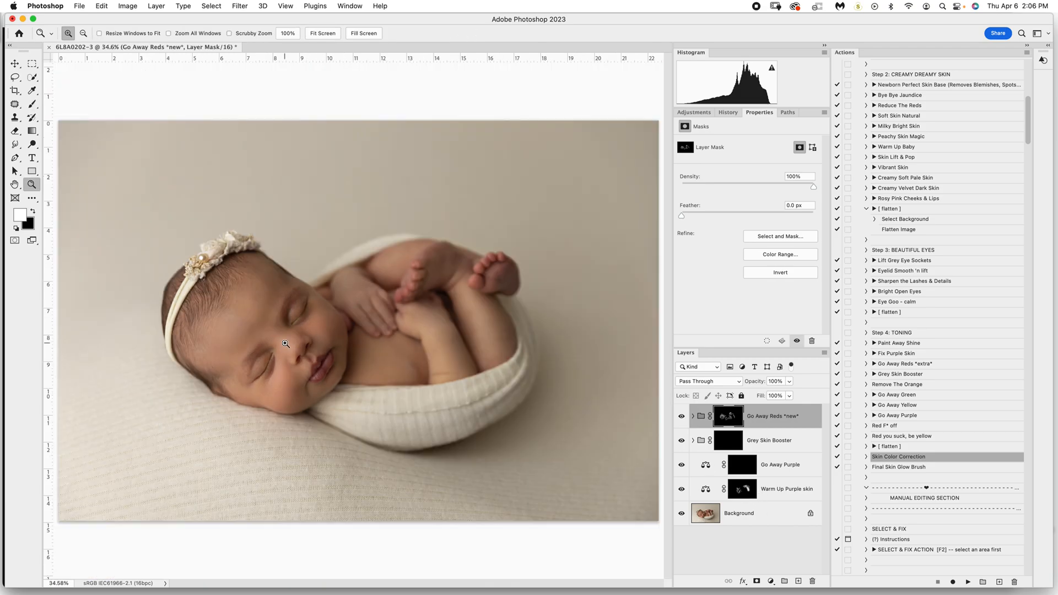
pyautogui.press('q')
pyautogui.press('b')
pyautogui.press(']')
pyautogui.press(']')
pyautogui.press(']')
pyautogui.press('0')
pyautogui.moveTo(280, 342)
pyautogui.mouseDown()
pyautogui.moveTo(283, 368)
pyautogui.moveTo(288, 338)
pyautogui.moveTo(256, 333)
pyautogui.moveTo(297, 316)
pyautogui.moveTo(275, 311)
pyautogui.mouseUp()
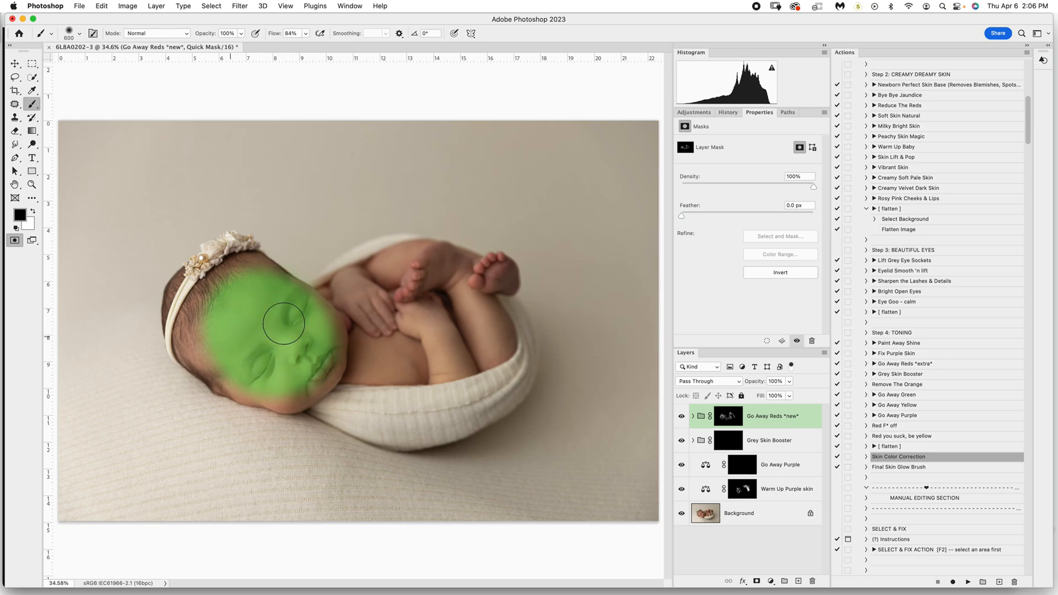
# Add a Levels adjustment from the painted face area with the white input at 221 and the black output at 10
pyautogui.press('q')
pyautogui.click(693, 112)
pyautogui.click(715, 137)
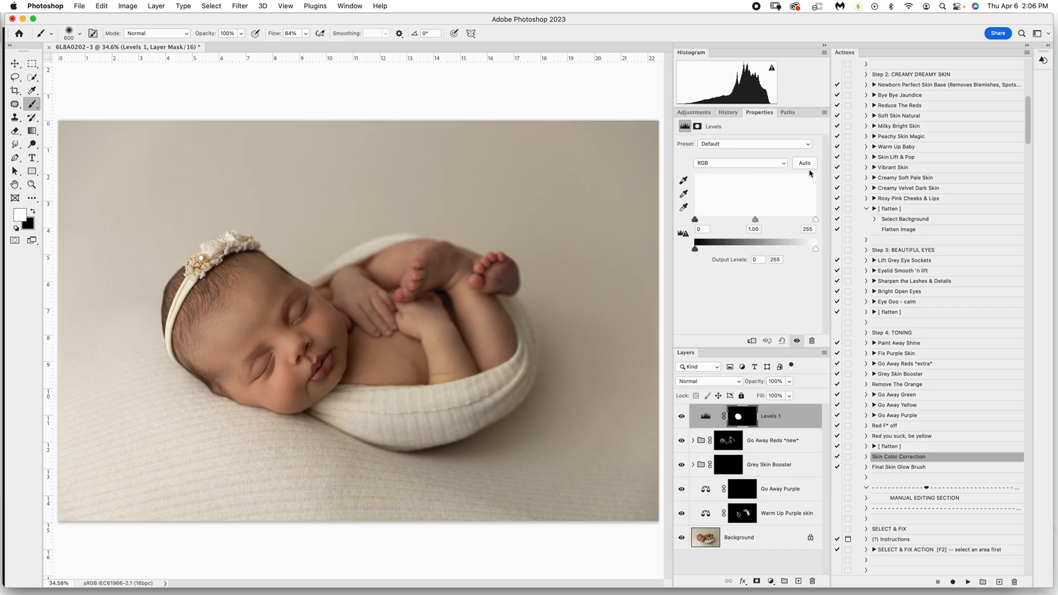
pyautogui.moveTo(815, 220); pyautogui.dragTo(799, 221)
pyautogui.moveTo(696, 252); pyautogui.dragTo(700, 251)
# Extend the Levels mask over the hairline, side of the head and edges of the face with smaller brushes
pyautogui.press('[')
pyautogui.press('[')
pyautogui.press('[')
pyautogui.press('[')
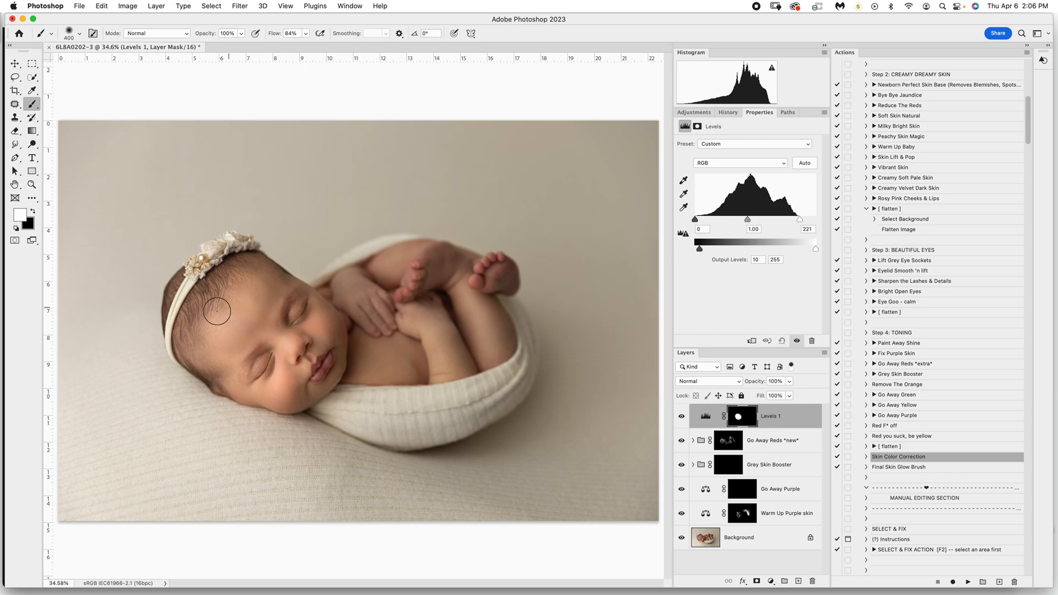
pyautogui.moveTo(199, 308); pyautogui.dragTo(191, 341)
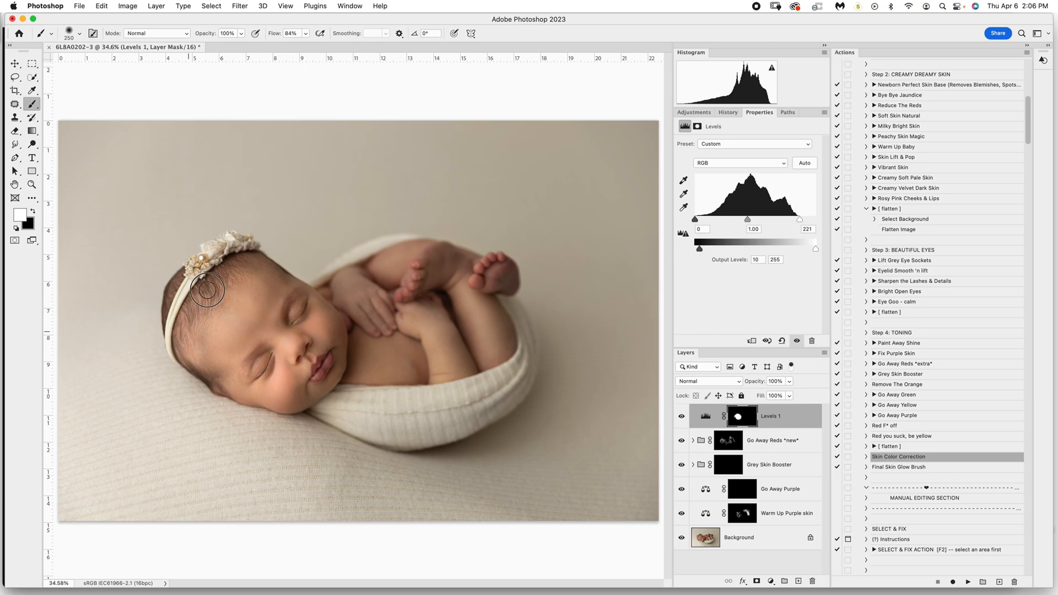
pyautogui.moveTo(341, 304)
pyautogui.mouseDown()
pyautogui.moveTo(346, 281)
pyautogui.moveTo(327, 308)
pyautogui.moveTo(338, 332)
pyautogui.moveTo(355, 335)
pyautogui.moveTo(327, 365)
pyautogui.moveTo(338, 367)
pyautogui.moveTo(328, 381)
pyautogui.moveTo(288, 405)
pyautogui.moveTo(214, 379)
pyautogui.moveTo(189, 325)
pyautogui.moveTo(241, 268)
pyautogui.moveTo(220, 352)
pyautogui.moveTo(259, 352)
pyautogui.moveTo(243, 357)
pyautogui.moveTo(284, 381)
pyautogui.mouseUp()
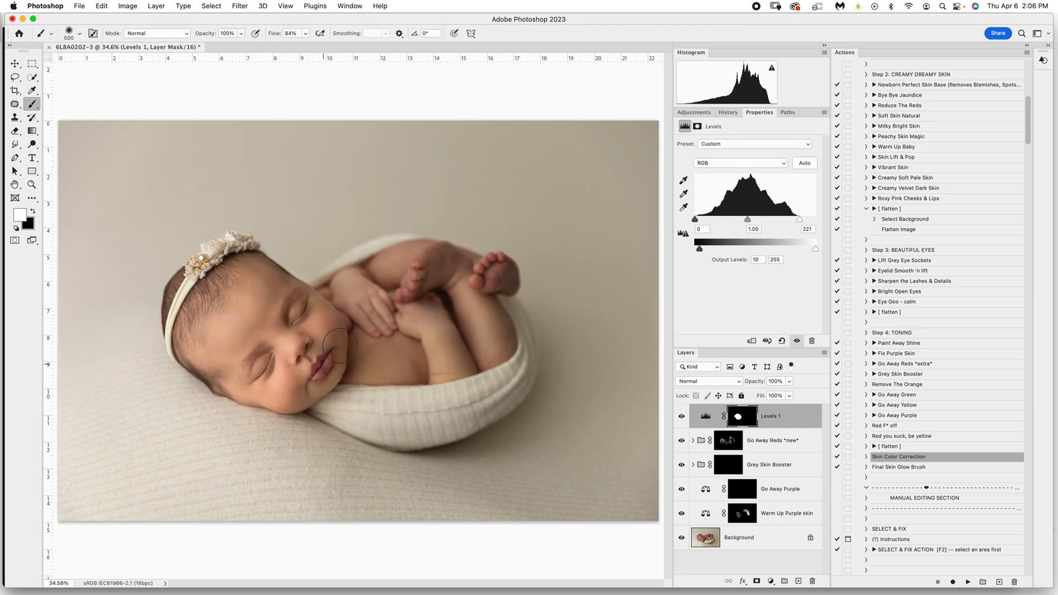
# Extend the Levels mask over the baby's hands, arm and legs, adjusting the brush size
pyautogui.press(']')
pyautogui.moveTo(364, 301)
pyautogui.mouseDown()
pyautogui.moveTo(416, 298)
pyautogui.moveTo(387, 357)
pyautogui.moveTo(429, 354)
pyautogui.moveTo(508, 338)
pyautogui.moveTo(479, 292)
pyautogui.mouseUp()
pyautogui.press('[')
pyautogui.press('[')
pyautogui.press('[')
pyautogui.press('[')
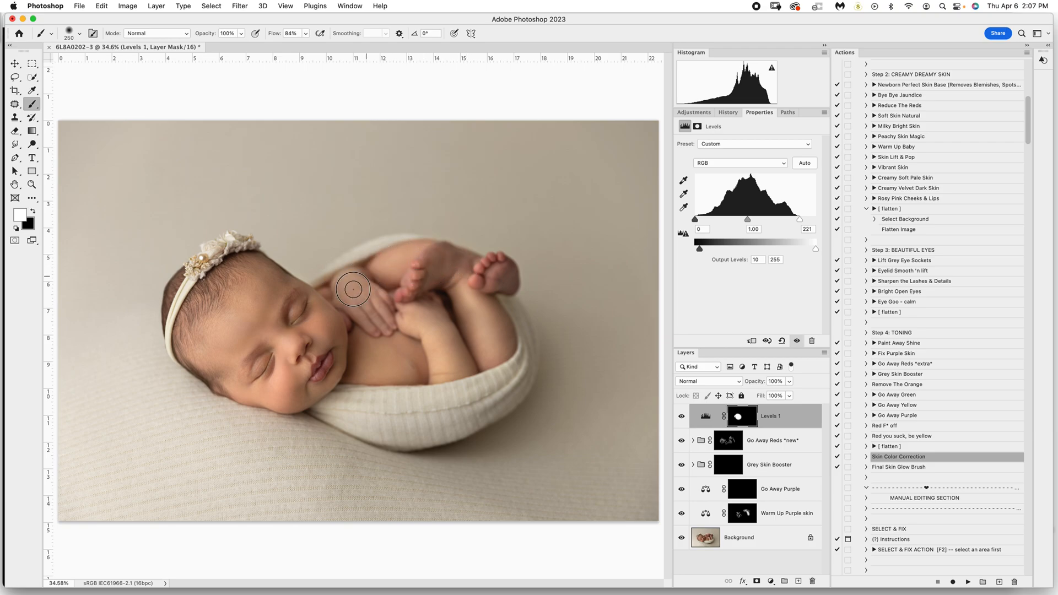
pyautogui.press(']')
pyautogui.press(']')
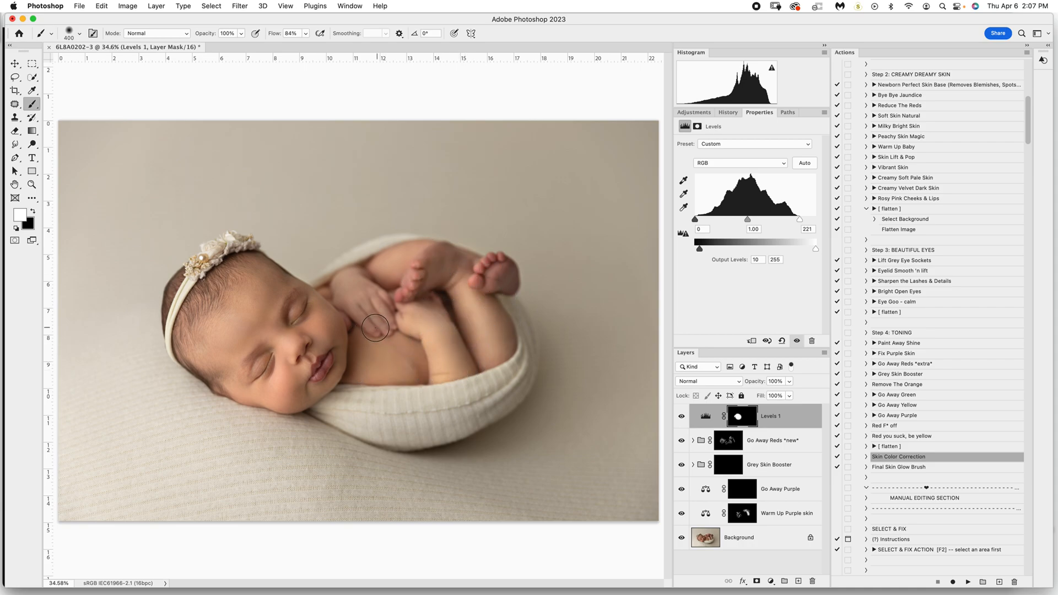
# Refine the Levels mask around the chest, legs, feet and the hair behind the headband using the red mask overlay
pyautogui.press('\\')
pyautogui.press('x')
pyautogui.moveTo(377, 355)
pyautogui.mouseDown()
pyautogui.moveTo(349, 361)
pyautogui.moveTo(366, 350)
pyautogui.moveTo(352, 376)
pyautogui.moveTo(337, 361)
pyautogui.moveTo(259, 380)
pyautogui.moveTo(209, 339)
pyautogui.moveTo(275, 385)
pyautogui.moveTo(273, 287)
pyautogui.moveTo(252, 277)
pyautogui.moveTo(207, 331)
pyautogui.moveTo(403, 321)
pyautogui.moveTo(350, 320)
pyautogui.mouseUp()
pyautogui.press('x')
pyautogui.moveTo(461, 315)
pyautogui.mouseDown()
pyautogui.moveTo(443, 316)
pyautogui.moveTo(459, 305)
pyautogui.mouseUp()
pyautogui.moveTo(505, 274)
pyautogui.mouseDown()
pyautogui.moveTo(484, 271)
pyautogui.moveTo(497, 257)
pyautogui.moveTo(509, 266)
pyautogui.moveTo(435, 247)
pyautogui.moveTo(432, 260)
pyautogui.mouseUp()
pyautogui.moveTo(178, 279); pyautogui.dragTo(166, 314)
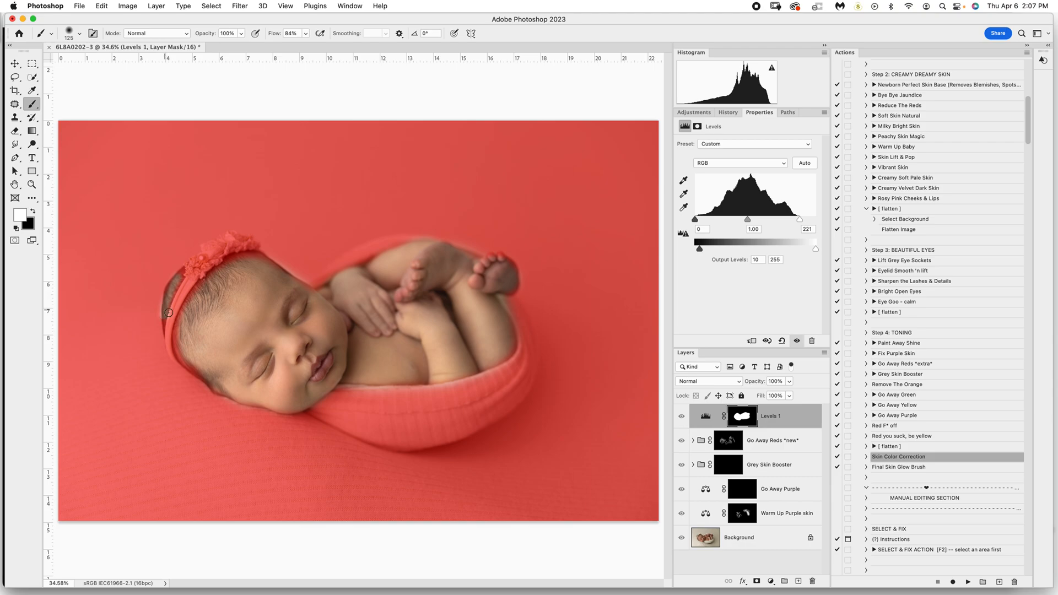
pyautogui.press('\\')
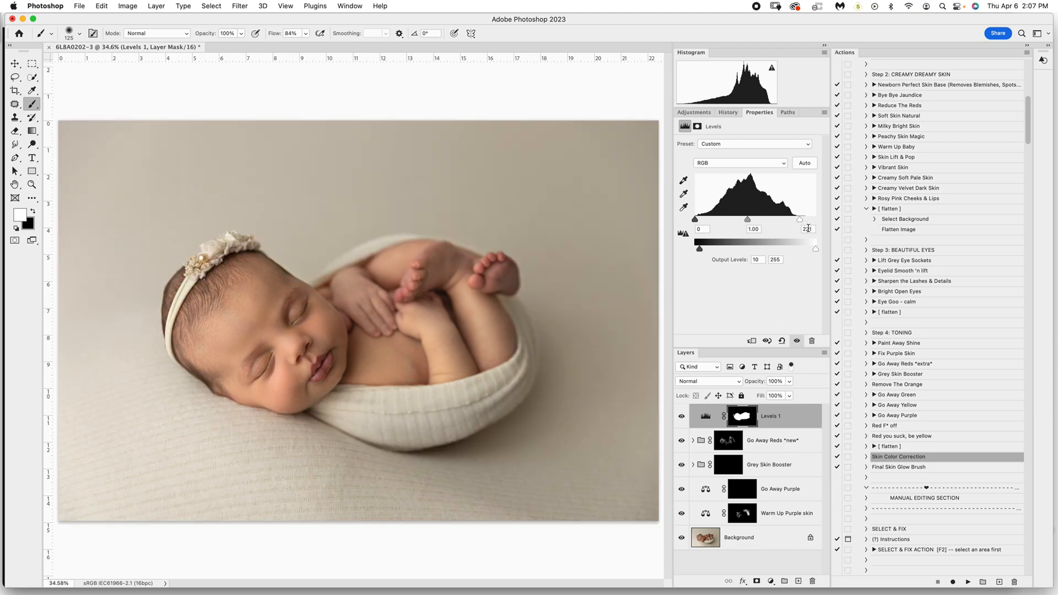
# Fine-tune the white input slider, raise the Levels black output to 17, and flatten the image
pyautogui.moveTo(801, 219); pyautogui.dragTo(799, 220)
pyautogui.moveTo(700, 249); pyautogui.dragTo(704, 252)
pyautogui.rightClick(749, 542)
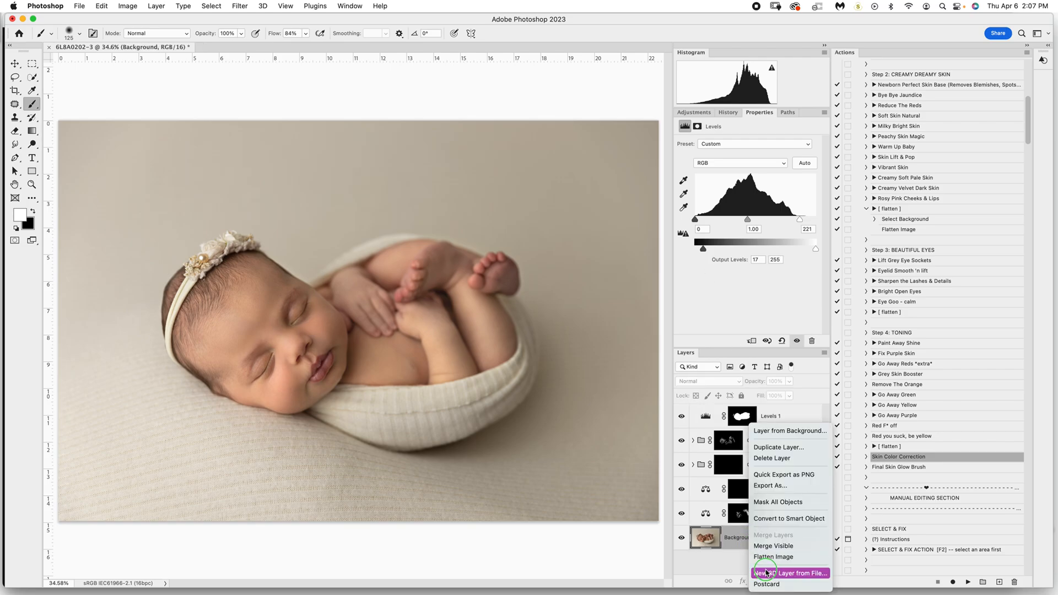
pyautogui.click(771, 556)
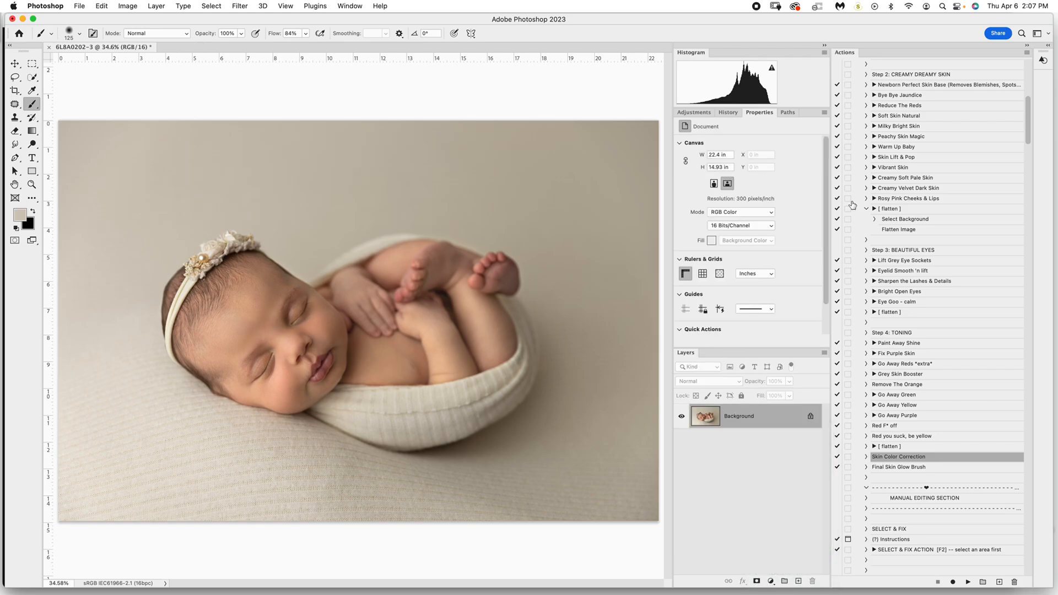
# Run the "PEP-Portraiture Love Skin Smoothing" action and set the resulting layer's opacity to 70%
pyautogui.moveTo(1027, 125); pyautogui.dragTo(1029, 287)
pyautogui.click(908, 416)
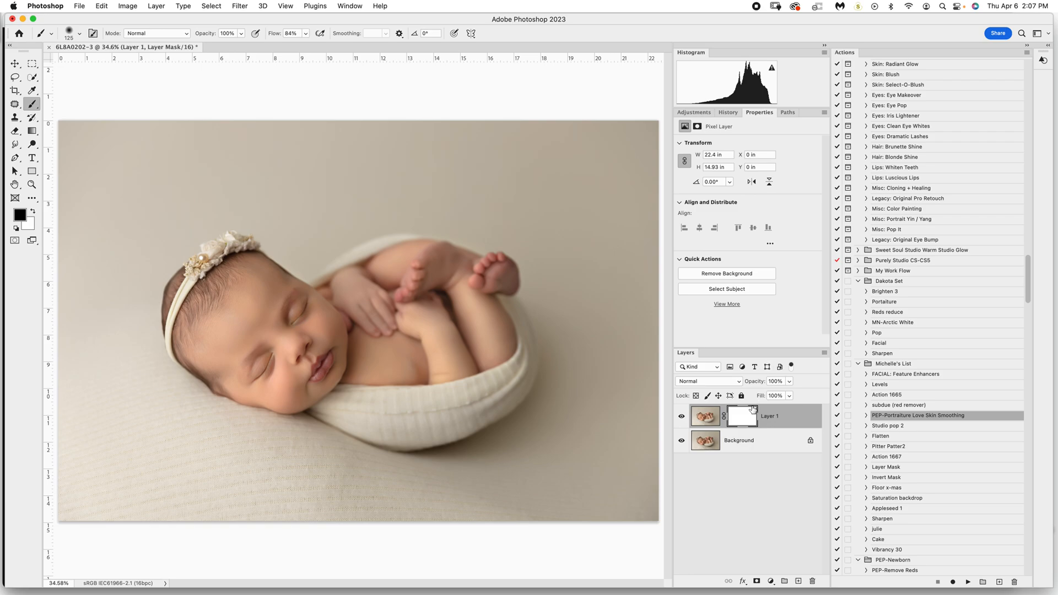
pyautogui.press('z')
pyautogui.press('6')
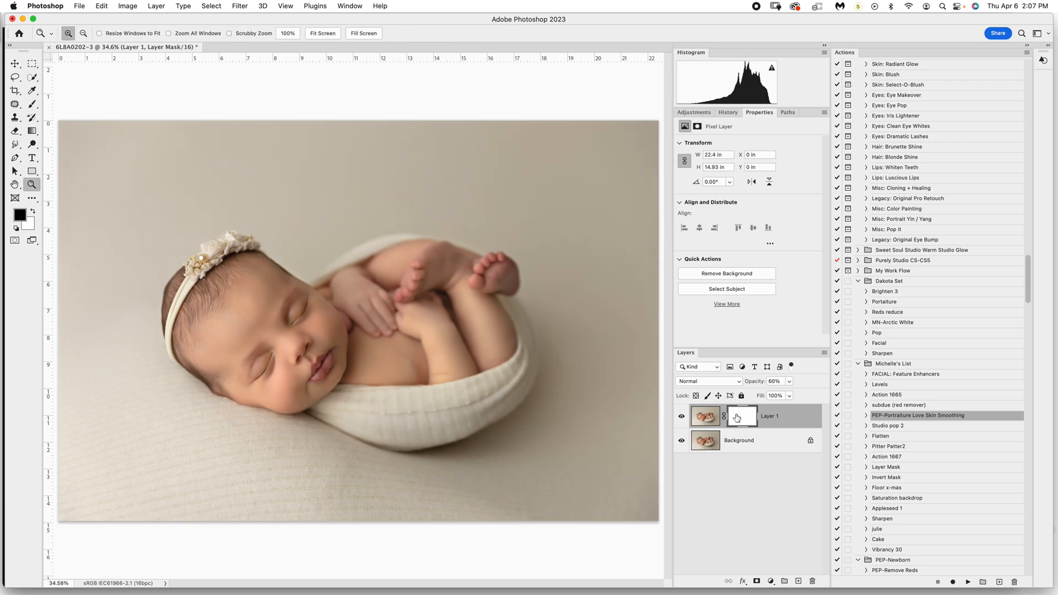
pyautogui.press('7')
# Mask out the skin smoothing over the hair and headband with a black brush, adjusting its size
pyautogui.press('b')
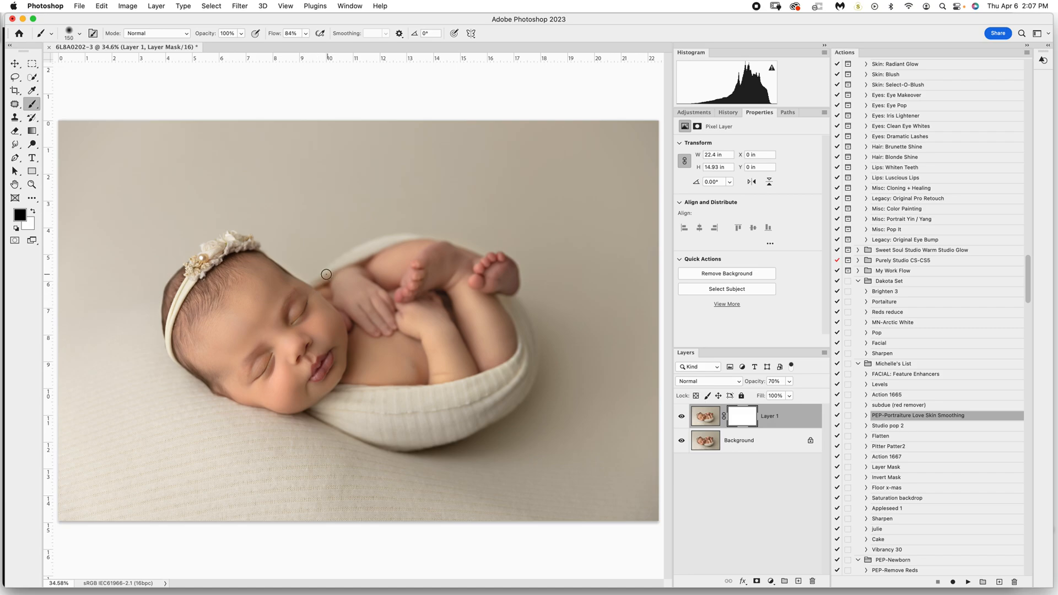
pyautogui.press(']')
pyautogui.press(']')
pyautogui.press(']')
pyautogui.press('[')
pyautogui.press('[')
pyautogui.press('[')
pyautogui.press('[')
pyautogui.press('[')
pyautogui.press(']')
pyautogui.press(']')
pyautogui.press(']')
# Run the "MN-Arctic White" action
pyautogui.click(903, 324)
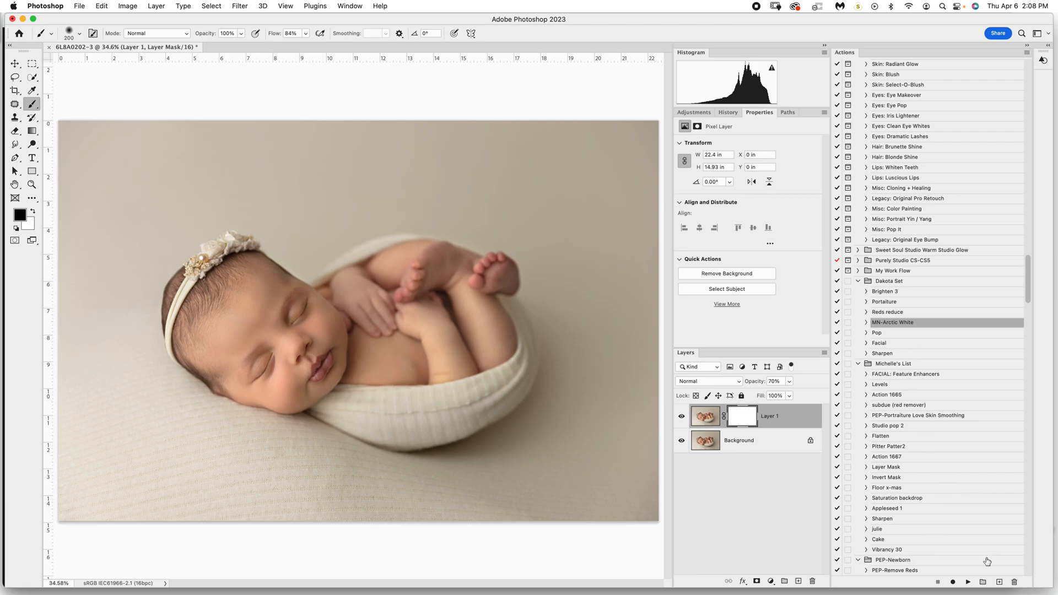
pyautogui.click(970, 581)
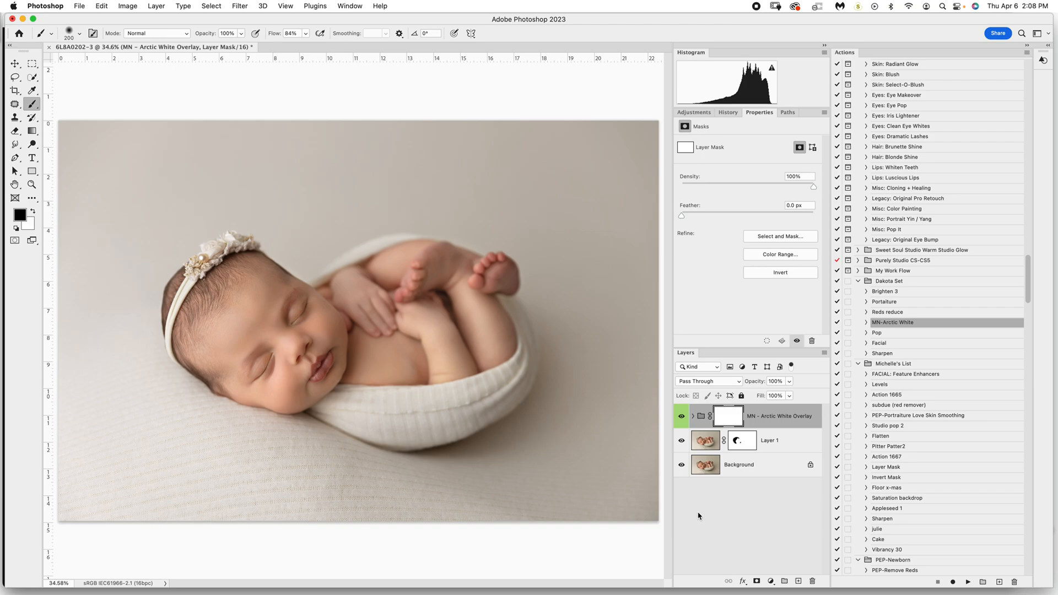
# Invert the "MN - Arctic White Overlay" mask and paint the effect back over the baby's skin with a white brush, adjusting its size
pyautogui.press('super+i')
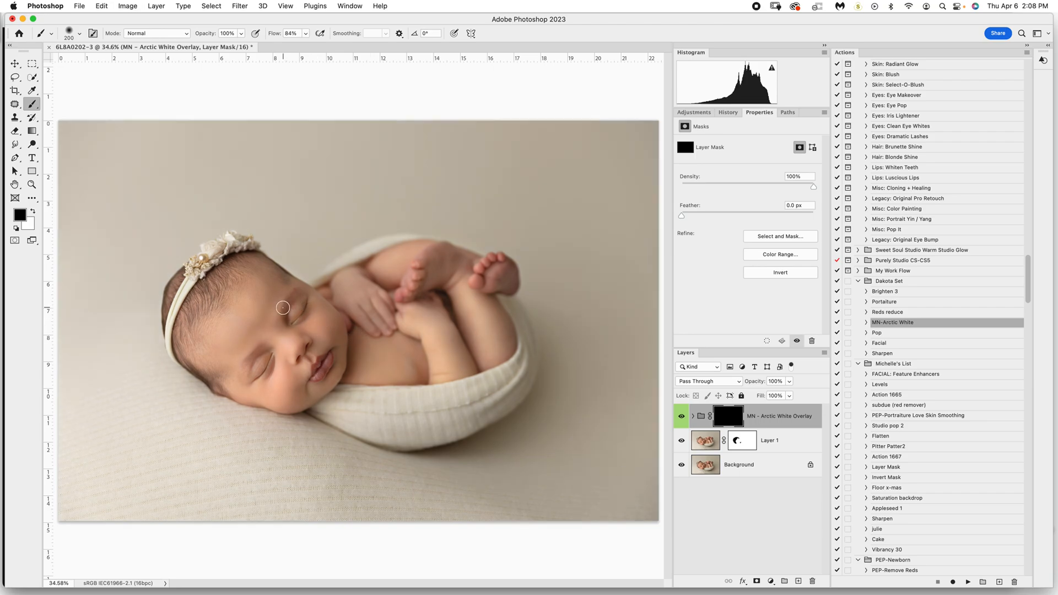
pyautogui.press(']')
pyautogui.press(']')
pyautogui.press(']')
pyautogui.press(']')
pyautogui.press(']')
pyautogui.press('x')
pyautogui.moveTo(248, 319)
pyautogui.mouseDown()
pyautogui.moveTo(257, 346)
pyautogui.moveTo(246, 364)
pyautogui.mouseUp()
pyautogui.press('[')
pyautogui.press('[')
pyautogui.press('[')
pyautogui.press(']')
pyautogui.press(']')
pyautogui.press('[')
pyautogui.press('[')
pyautogui.press('[')
pyautogui.press(']')
pyautogui.press(']')
pyautogui.press(']')
# Compare the image with and without the Arctic White overlay, and flatten the image
pyautogui.click(683, 418)
pyautogui.click(683, 418)
pyautogui.rightClick(748, 464)
pyautogui.click(774, 545)
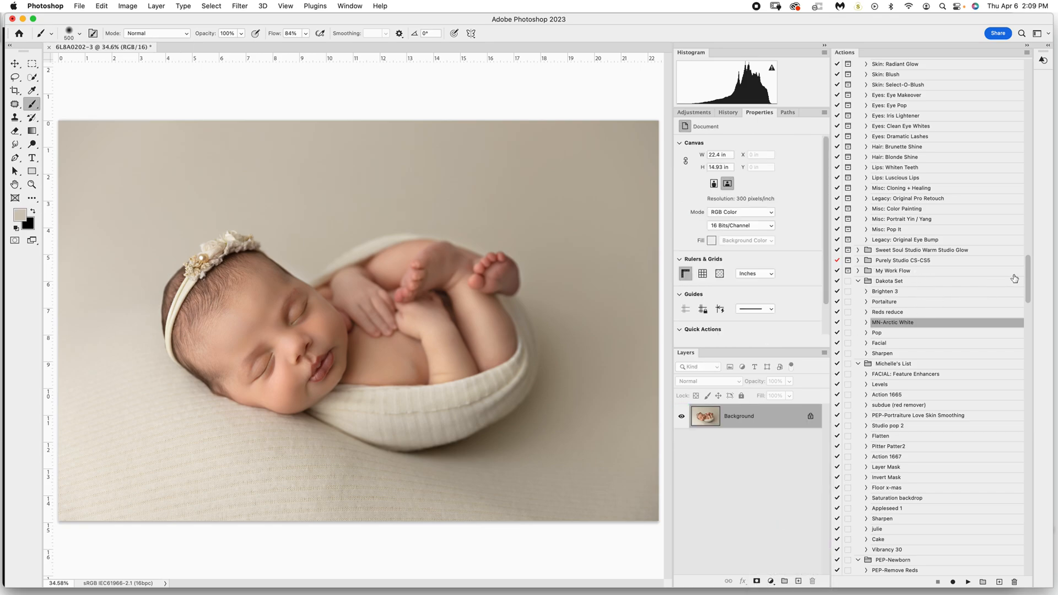
# Add a Brightness/Contrast adjustment with brightness 9, compare before and after, and flatten the image
pyautogui.moveTo(1028, 280); pyautogui.dragTo(1028, 257)
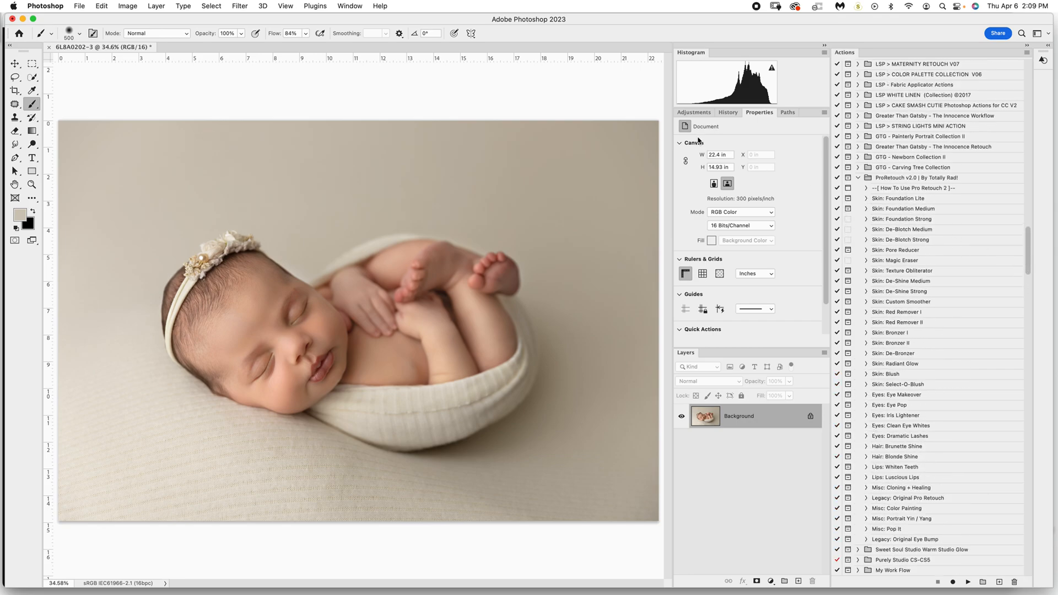
pyautogui.click(694, 112)
pyautogui.click(700, 135)
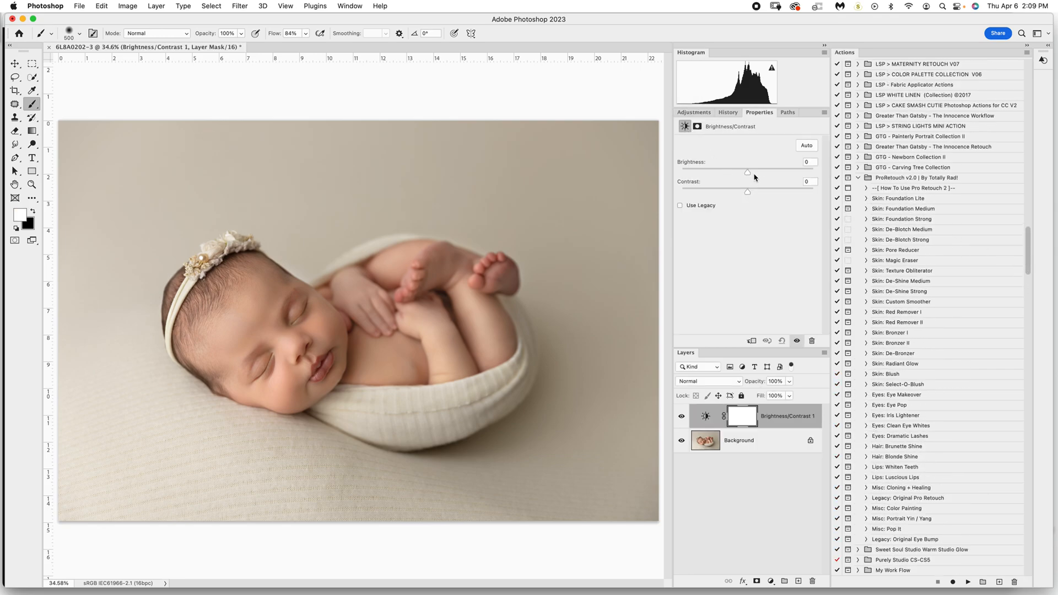
pyautogui.moveTo(747, 172); pyautogui.dragTo(753, 175)
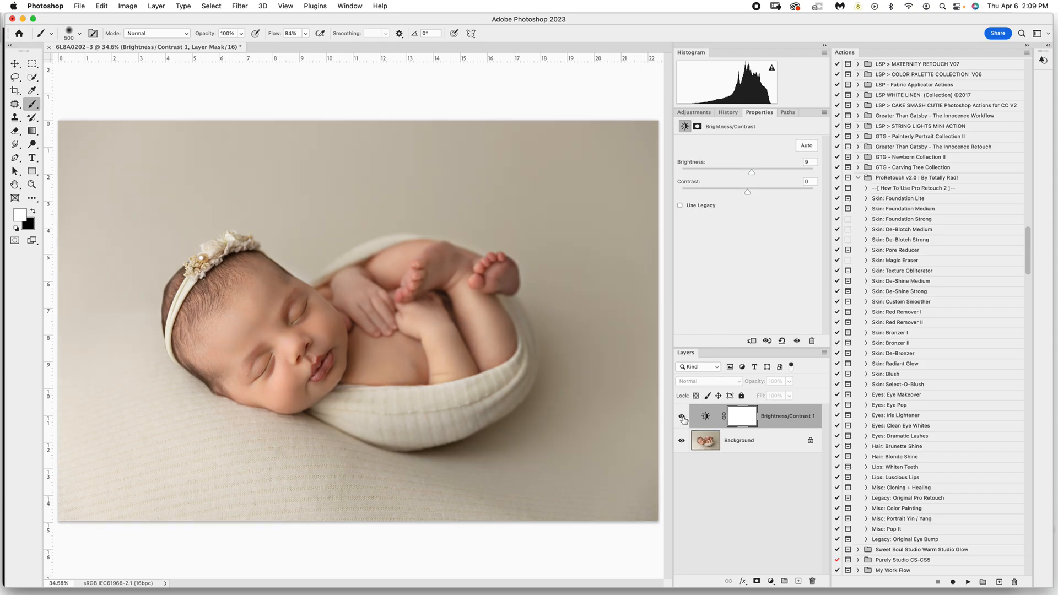
pyautogui.click(682, 417)
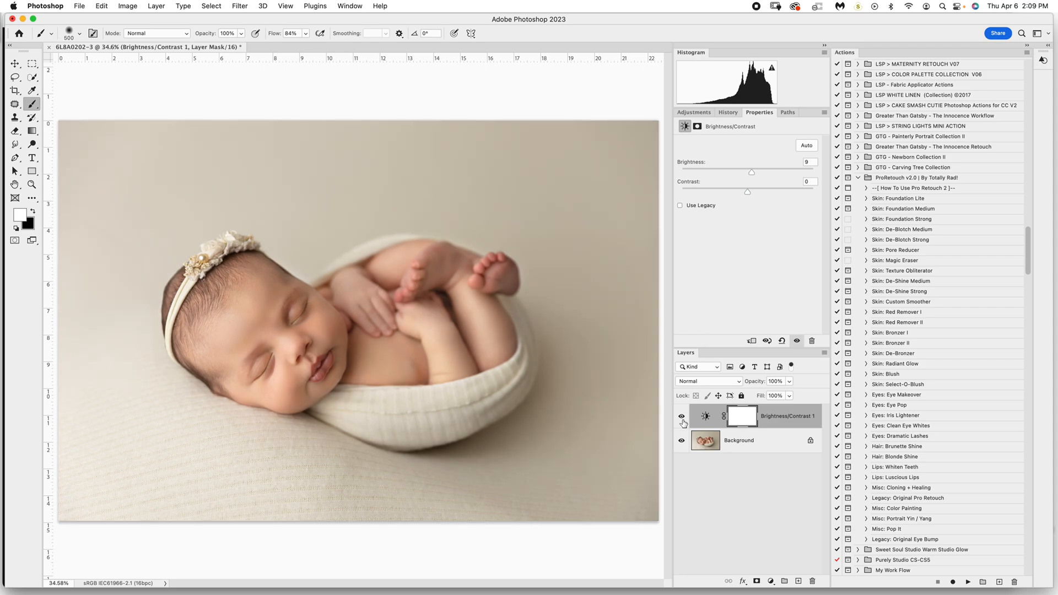
pyautogui.rightClick(741, 445)
pyautogui.click(771, 552)
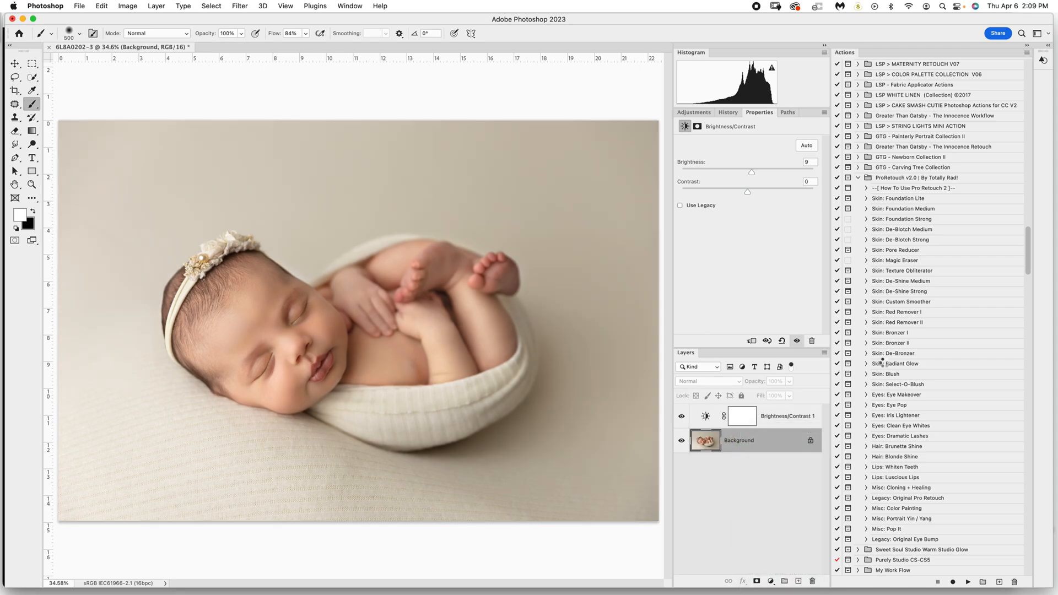
# Run the "Skin: De-Blotch Medium" action and paint its effect over the baby's forehead with a smaller white brush
pyautogui.click(923, 230)
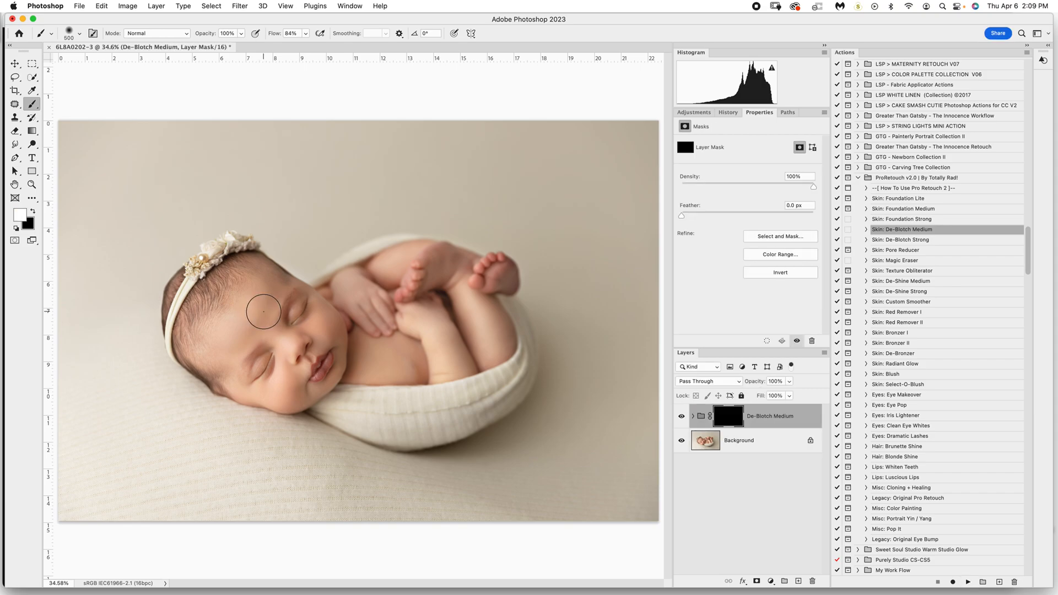
pyautogui.press('[')
pyautogui.press('[')
pyautogui.press('[')
pyautogui.moveTo(238, 333)
pyautogui.mouseDown()
pyautogui.moveTo(262, 286)
pyautogui.moveTo(205, 350)
pyautogui.moveTo(234, 360)
pyautogui.moveTo(266, 286)
pyautogui.moveTo(219, 345)
pyautogui.moveTo(296, 338)
pyautogui.mouseUp()
# Set the brush opacity to 30% and paint the De-Blotch effect over the baby's face and body, adjusting the brush size
pyautogui.press('[')
pyautogui.press('3')
pyautogui.press(']')
pyautogui.press(']')
pyautogui.moveTo(277, 377)
pyautogui.mouseDown()
pyautogui.moveTo(302, 373)
pyautogui.moveTo(255, 391)
pyautogui.moveTo(323, 317)
pyautogui.moveTo(313, 336)
pyautogui.mouseUp()
pyautogui.press(']')
pyautogui.moveTo(386, 360)
pyautogui.mouseDown()
pyautogui.moveTo(428, 316)
pyautogui.moveTo(480, 325)
pyautogui.moveTo(491, 359)
pyautogui.mouseUp()
pyautogui.press('[')
pyautogui.press(']')
pyautogui.press(']')
pyautogui.press(']')
# Toggle the De-Blotch Medium group's visibility to check the effect, and flatten the image
pyautogui.click(681, 417)
pyautogui.press('[')
pyautogui.press('[')
pyautogui.rightClick(756, 438)
pyautogui.click(782, 555)
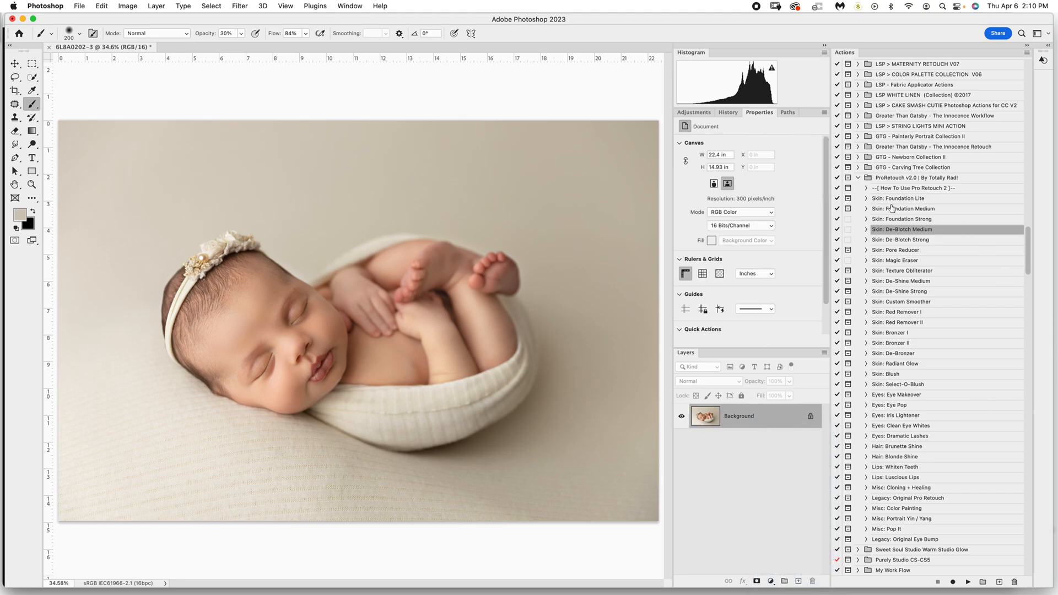
# Run "Action 1665" from Michelle's List and paint the Cheeks & Lips mask over the cheeks and lips at 10% brush opacity
pyautogui.click(857, 177)
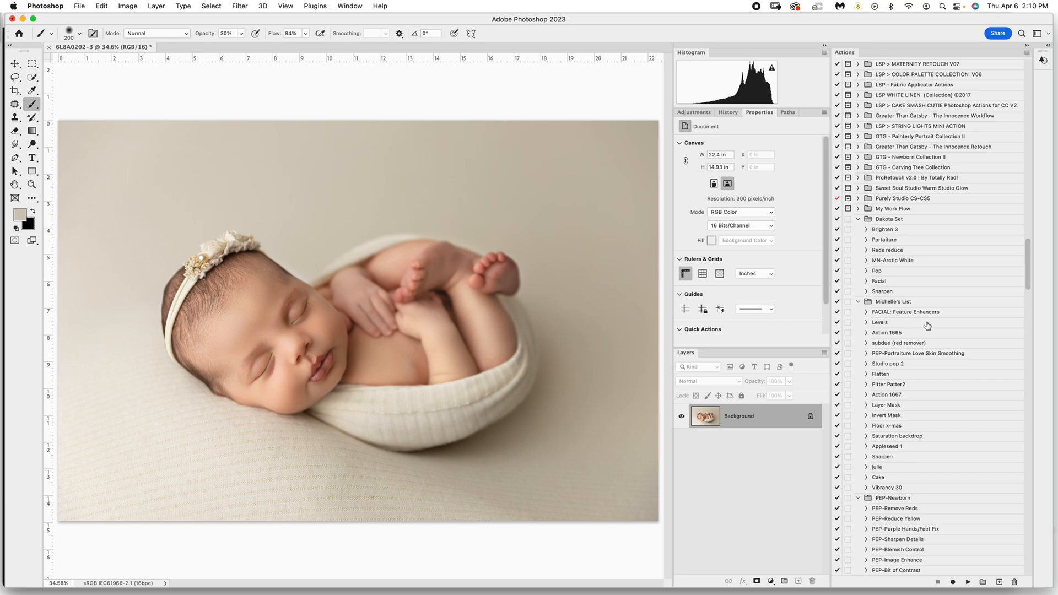
pyautogui.click(898, 333)
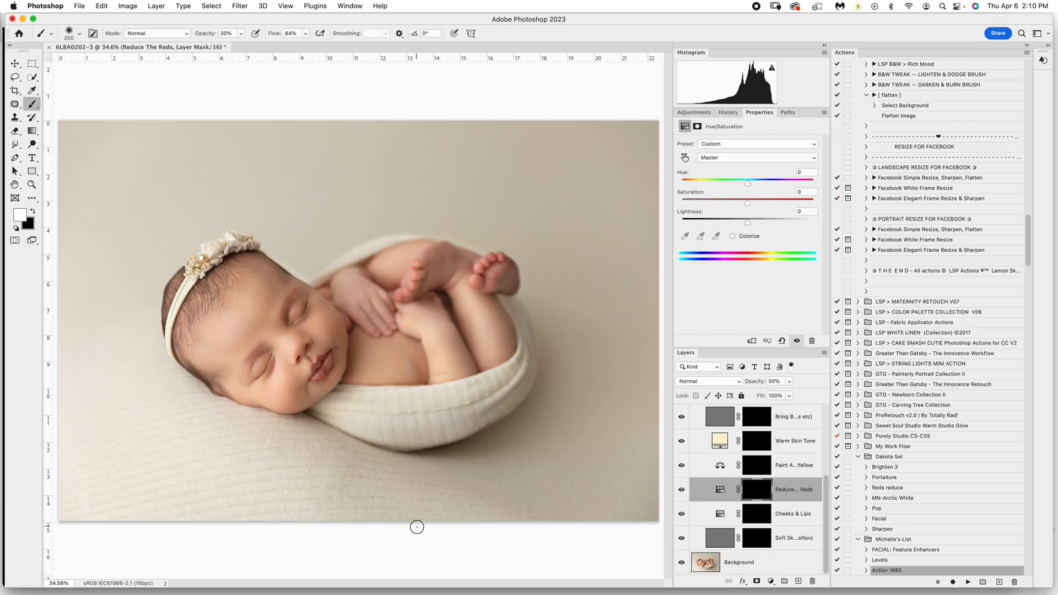
pyautogui.click(757, 517)
pyautogui.press('1')
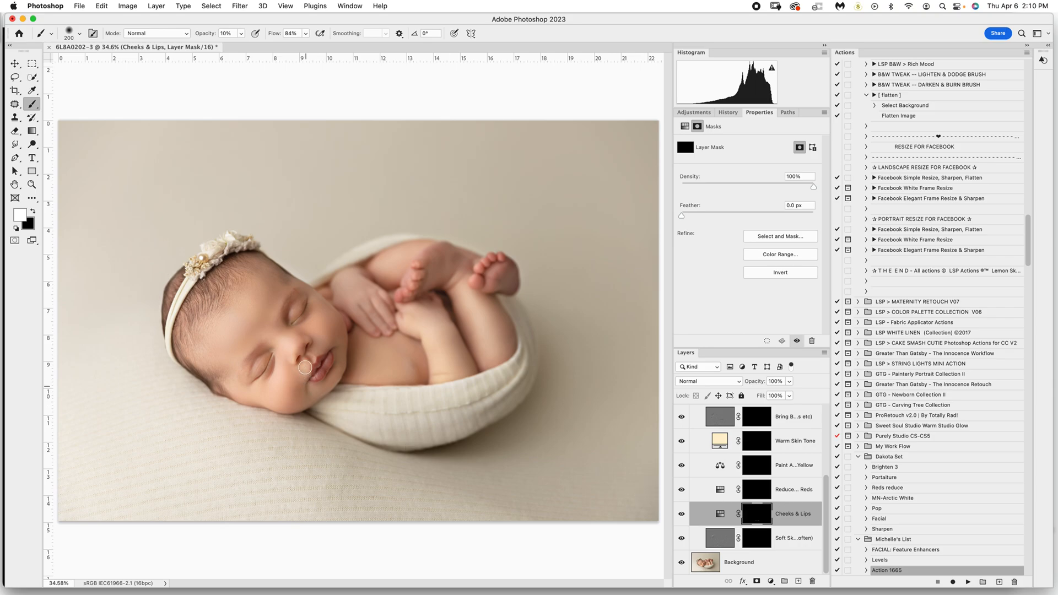
pyautogui.press(']')
pyautogui.press(']')
pyautogui.press(']')
pyautogui.press('[')
pyautogui.press('[')
pyautogui.press('[')
pyautogui.press('[')
# Paint the Warm Skin Tone mask over the baby's face and body with a larger brush at 40% opacity
pyautogui.click(759, 447)
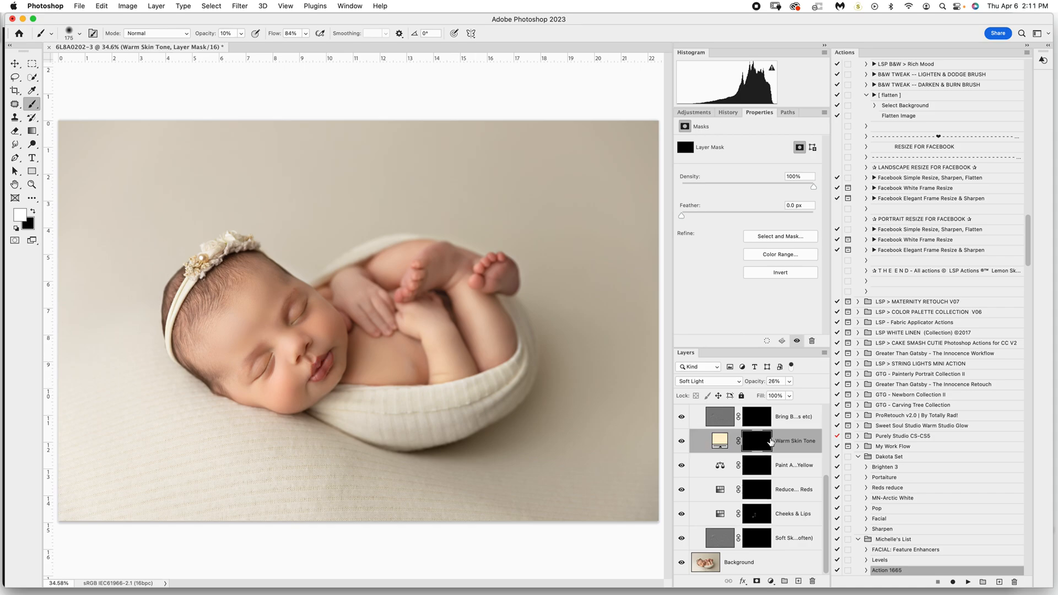
pyautogui.press('4')
pyautogui.press(']')
pyautogui.press(']')
pyautogui.press(']')
pyautogui.press(']')
pyautogui.press(']')
pyautogui.press(']')
pyautogui.moveTo(260, 296)
pyautogui.mouseDown()
pyautogui.moveTo(307, 386)
pyautogui.moveTo(275, 374)
pyautogui.moveTo(293, 332)
pyautogui.moveTo(255, 292)
pyautogui.moveTo(215, 304)
pyautogui.moveTo(187, 337)
pyautogui.moveTo(358, 337)
pyautogui.moveTo(417, 354)
pyautogui.moveTo(383, 363)
pyautogui.moveTo(465, 339)
pyautogui.moveTo(413, 326)
pyautogui.moveTo(404, 293)
pyautogui.moveTo(423, 259)
pyautogui.moveTo(474, 332)
pyautogui.moveTo(480, 292)
pyautogui.moveTo(492, 339)
pyautogui.moveTo(456, 274)
pyautogui.moveTo(424, 299)
pyautogui.moveTo(385, 361)
pyautogui.mouseUp()
# Paint the Bring Back Details mask over the baby's facial features with a small brush at 100% opacity
pyautogui.click(760, 417)
pyautogui.press('0')
pyautogui.press('[')
pyautogui.press('[')
pyautogui.press('[')
pyautogui.press('[')
pyautogui.press('[')
pyautogui.press('[')
pyautogui.press('[')
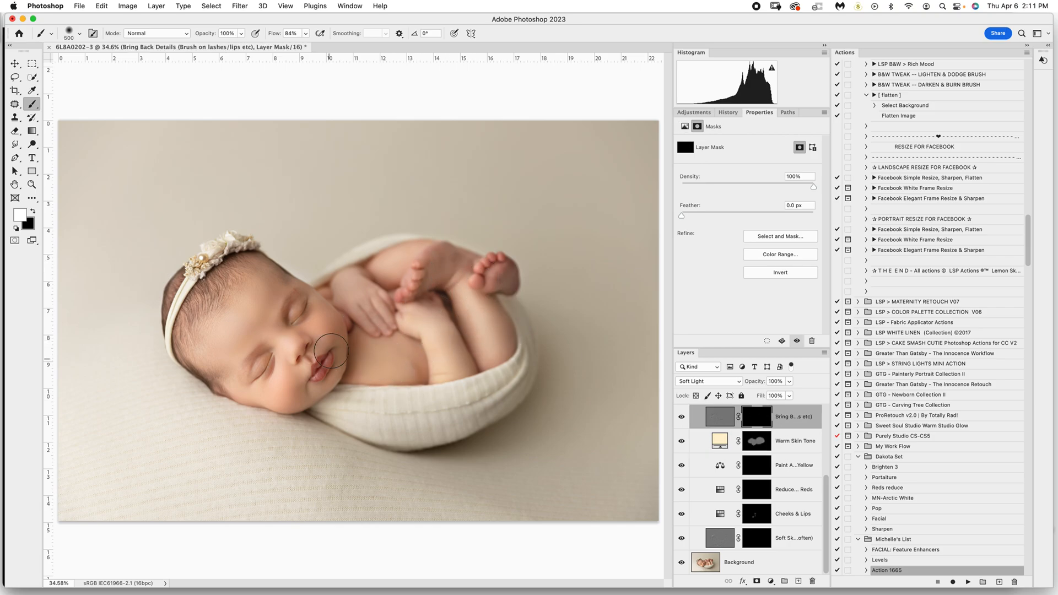
pyautogui.moveTo(269, 356); pyautogui.dragTo(255, 383)
pyautogui.press(']')
pyautogui.press(']')
# Paint the "Brighten Up More (if needed)" mask over the baby's skin at 10% brush opacity, varying the brush size
pyautogui.scroll(3, 828, 521)
pyautogui.click(760, 465)
pyautogui.press('1')
pyautogui.press(']')
pyautogui.press(']')
pyautogui.press(']')
pyautogui.press(']')
pyautogui.press(']')
pyautogui.press(']')
pyautogui.press(']')
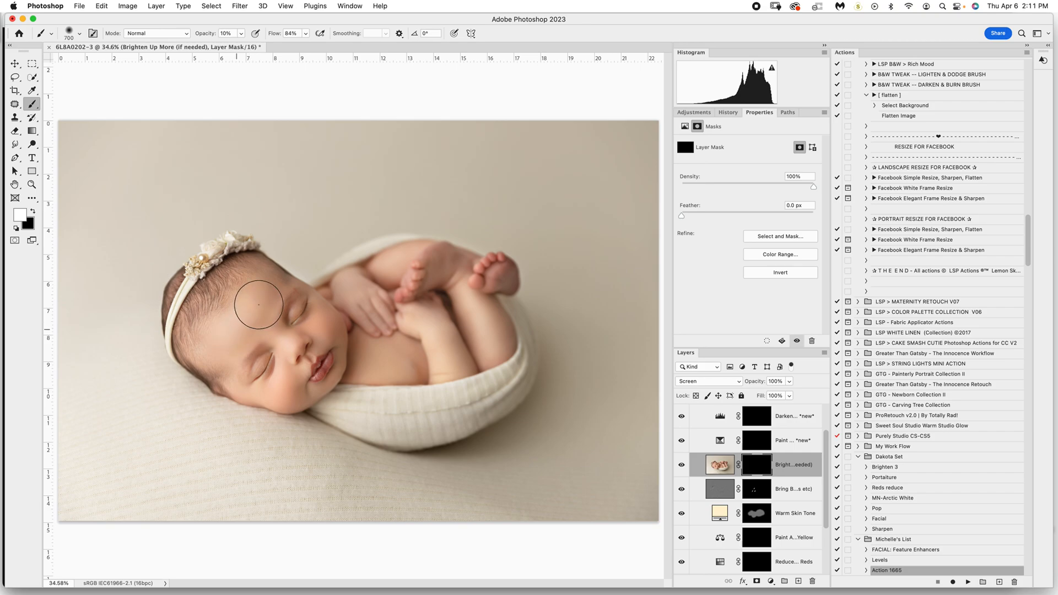
pyautogui.press('[')
pyautogui.press('[')
pyautogui.press('[')
pyautogui.press('[')
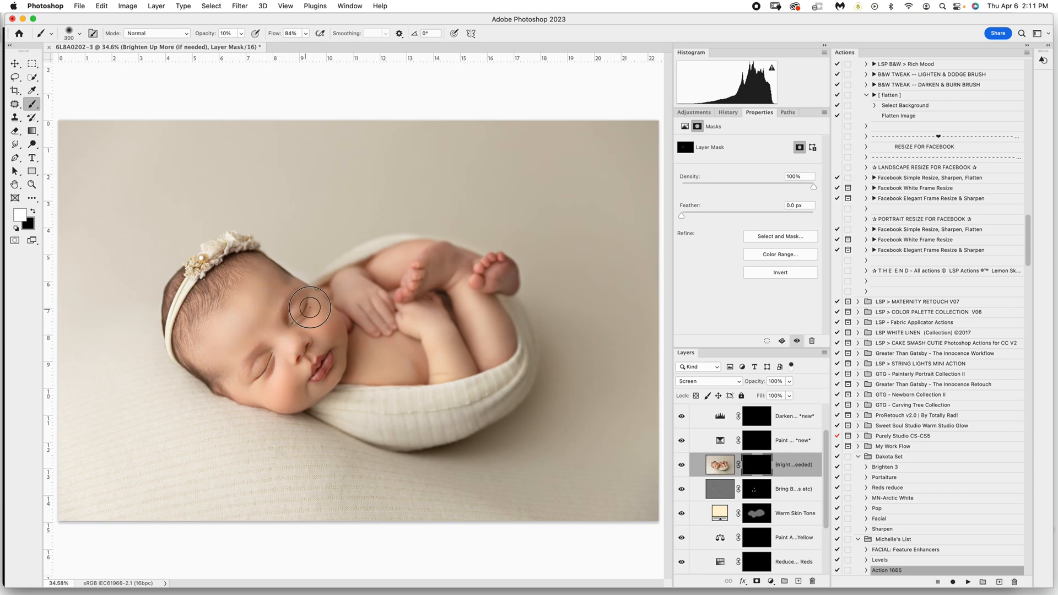
pyautogui.press(']')
pyautogui.press(']')
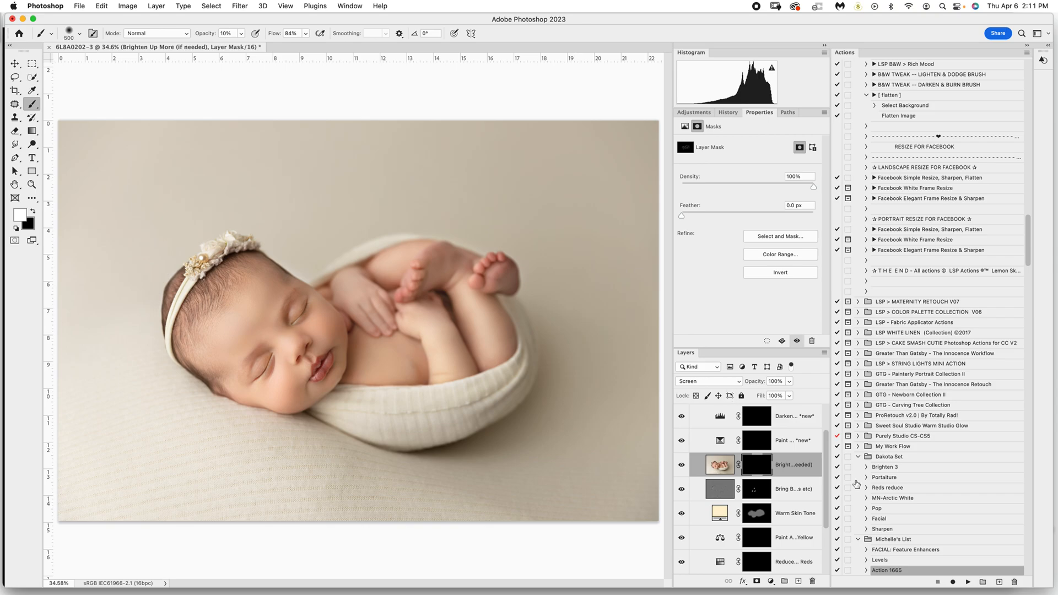
# Widen the layer list and paint the "Paint Away Shine" mask over the shiny forehead areas with a smaller brush
pyautogui.scroll(-3, 826, 505)
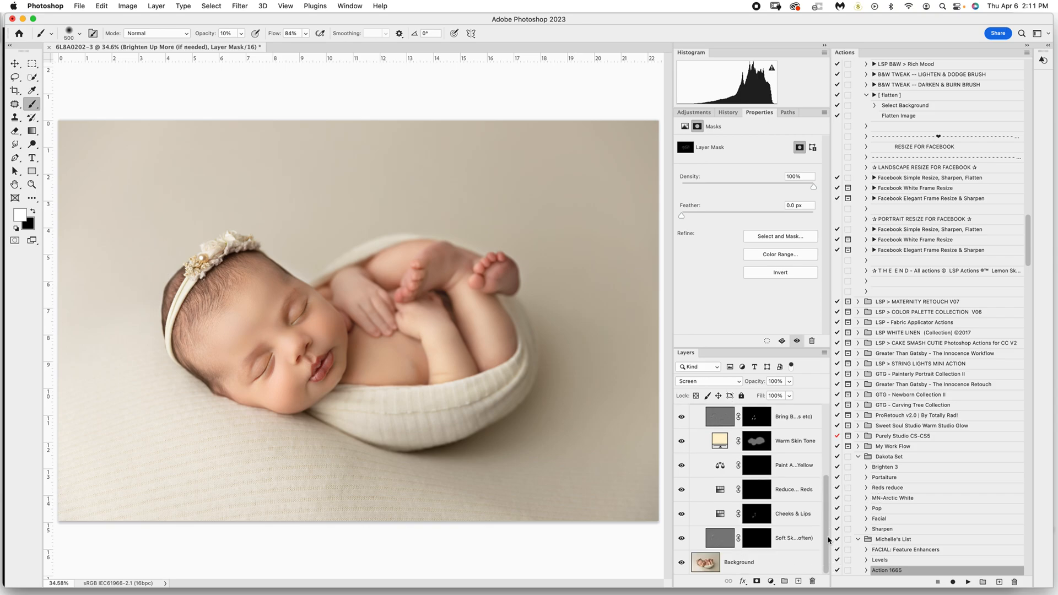
pyautogui.scroll(5, 812, 472)
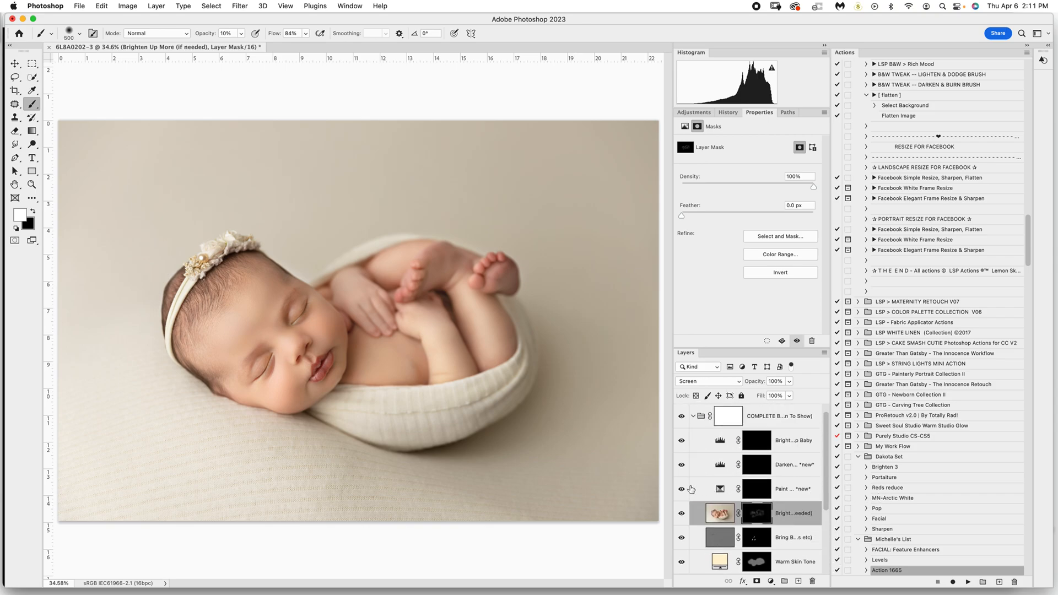
pyautogui.moveTo(673, 478); pyautogui.dragTo(657, 480)
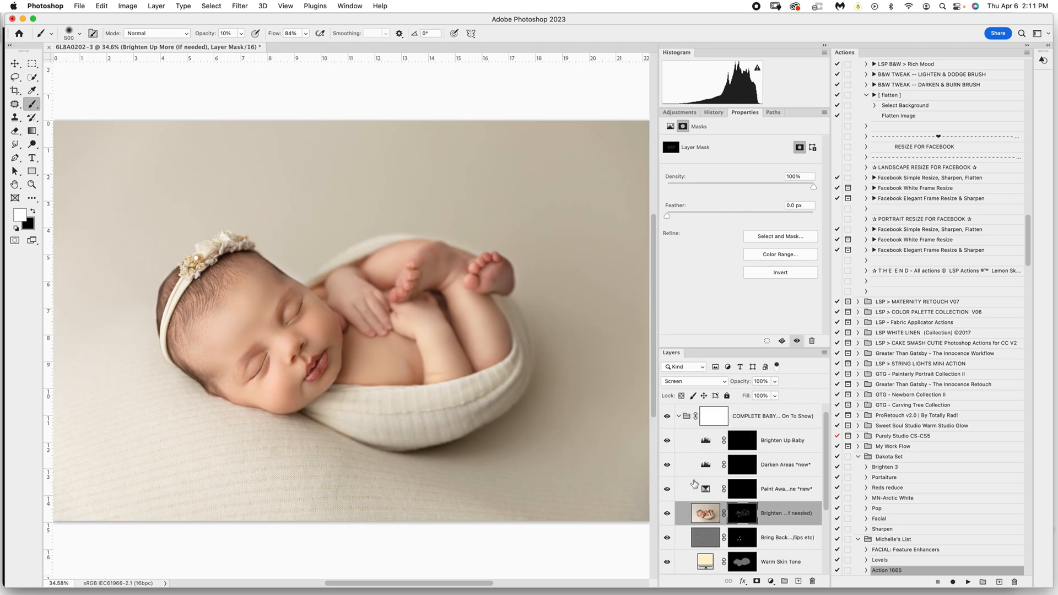
pyautogui.click(743, 493)
pyautogui.press('[')
pyautogui.press('[')
pyautogui.click(229, 331)
pyautogui.moveTo(203, 348); pyautogui.dragTo(234, 316)
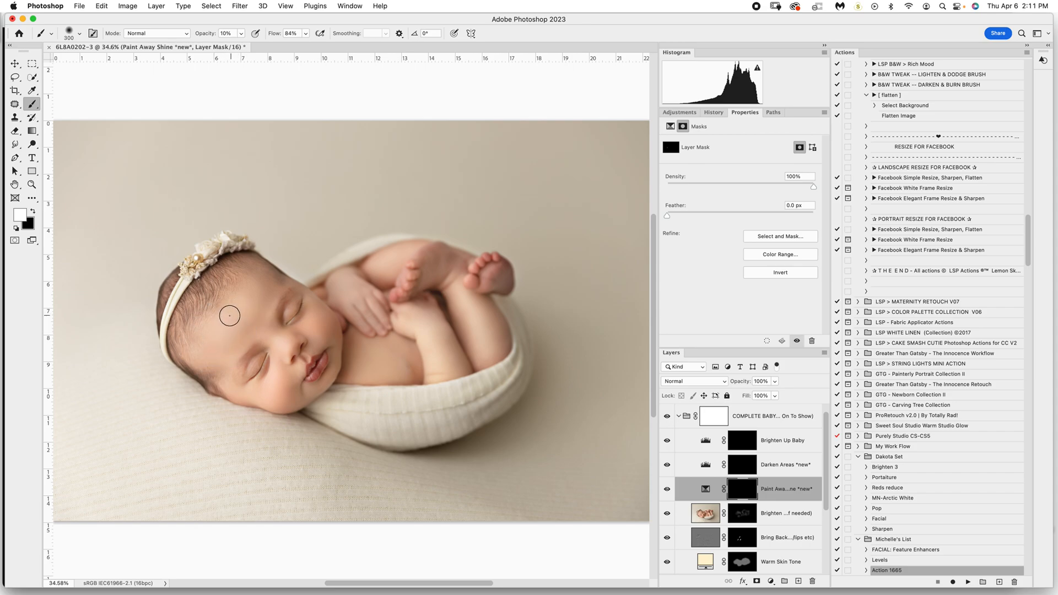
pyautogui.press('[')
pyautogui.press(']')
# Flatten the image into the Background and save the file
pyautogui.scroll(-5, 826, 493)
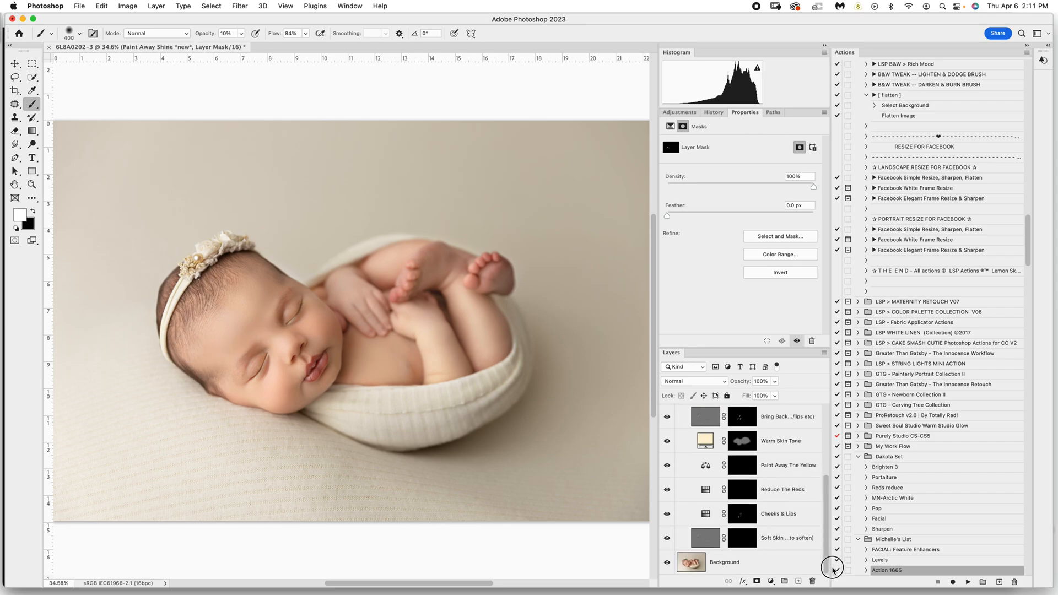
pyautogui.rightClick(758, 565)
pyautogui.click(778, 454)
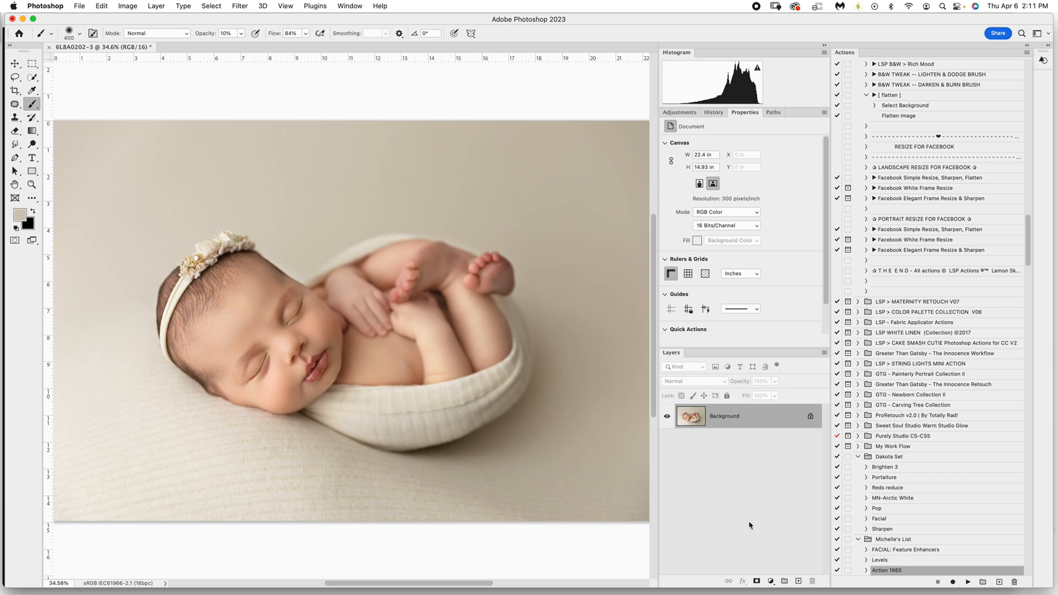
pyautogui.press('super+s')
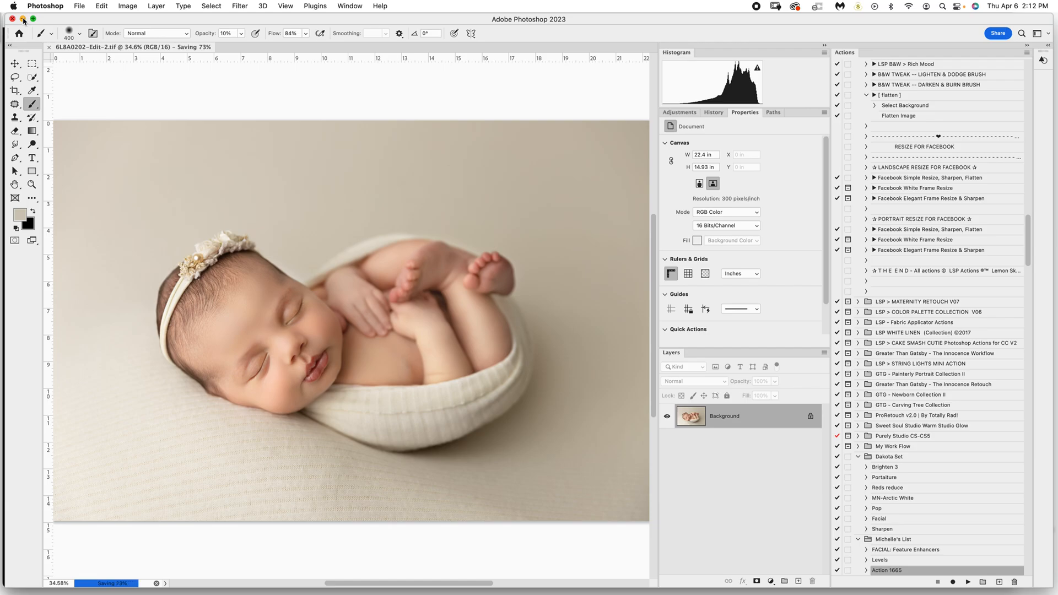
# Minimize Photoshop, dismiss the clipboard export message, and switch to Lightroom Classic
pyautogui.click(23, 19)
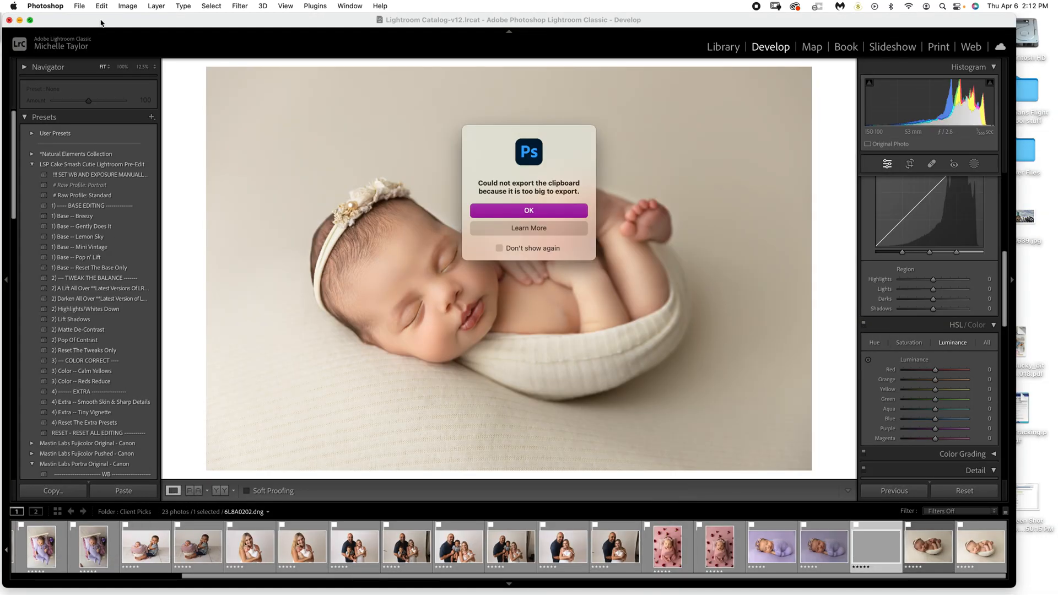
pyautogui.press('Return')
pyautogui.click(106, 21)
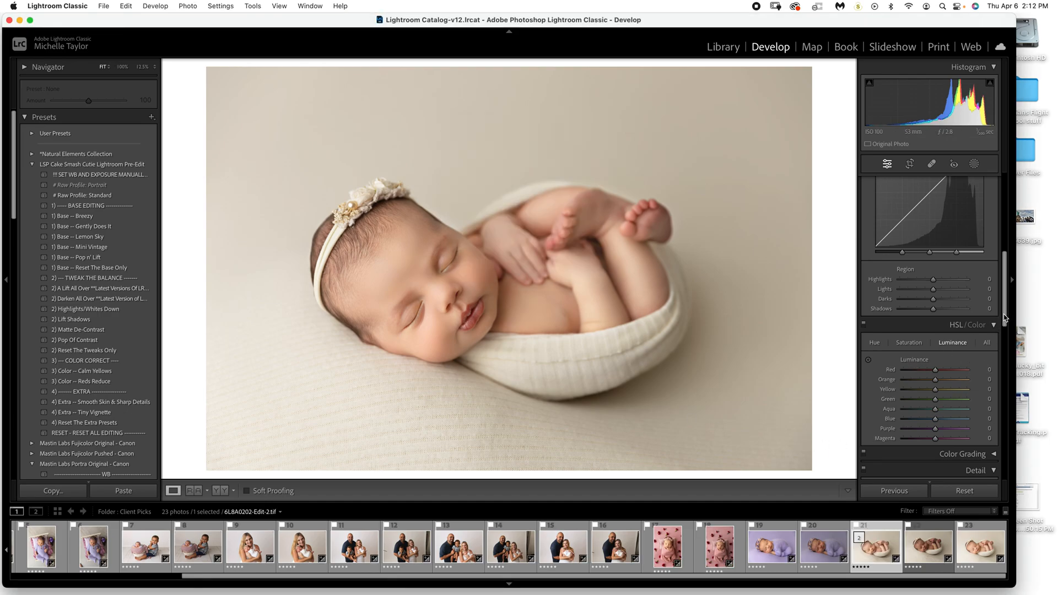
# Make a slight basic tone adjustment to the edited TIFF and set its Orange luminance to +10
pyautogui.moveTo(1004, 318); pyautogui.dragTo(1003, 237)
pyautogui.scroll(-3, 991, 259)
pyautogui.moveTo(933, 285); pyautogui.dragTo(936, 282)
pyautogui.scroll(-6, 926, 359)
pyautogui.moveTo(935, 378); pyautogui.dragTo(939, 381)
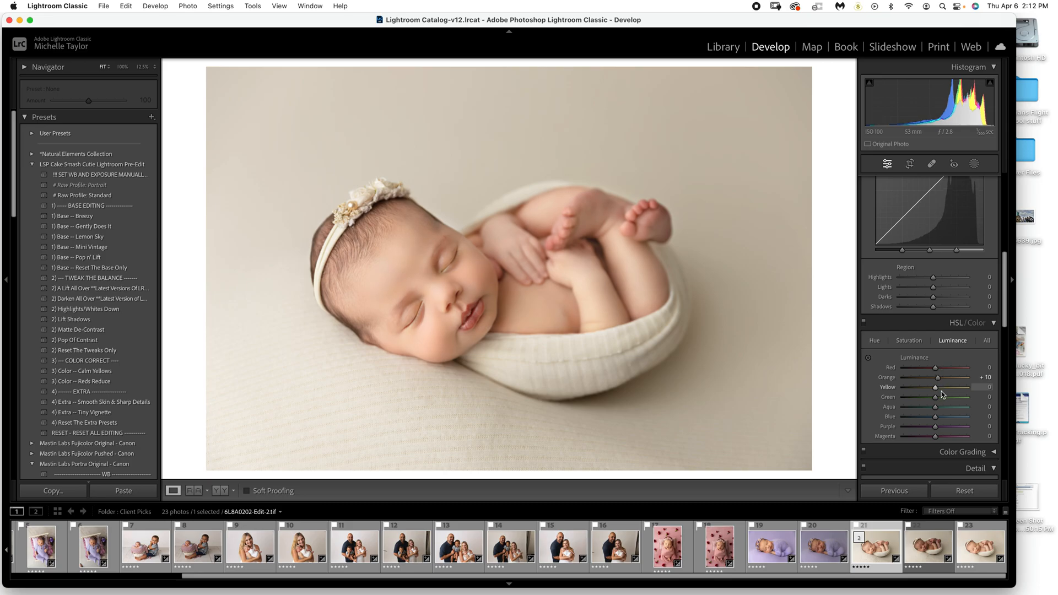
# Compare the original DNG with the edited TIFF and inspect the baby's face at 100% zoom
pyautogui.click(928, 556)
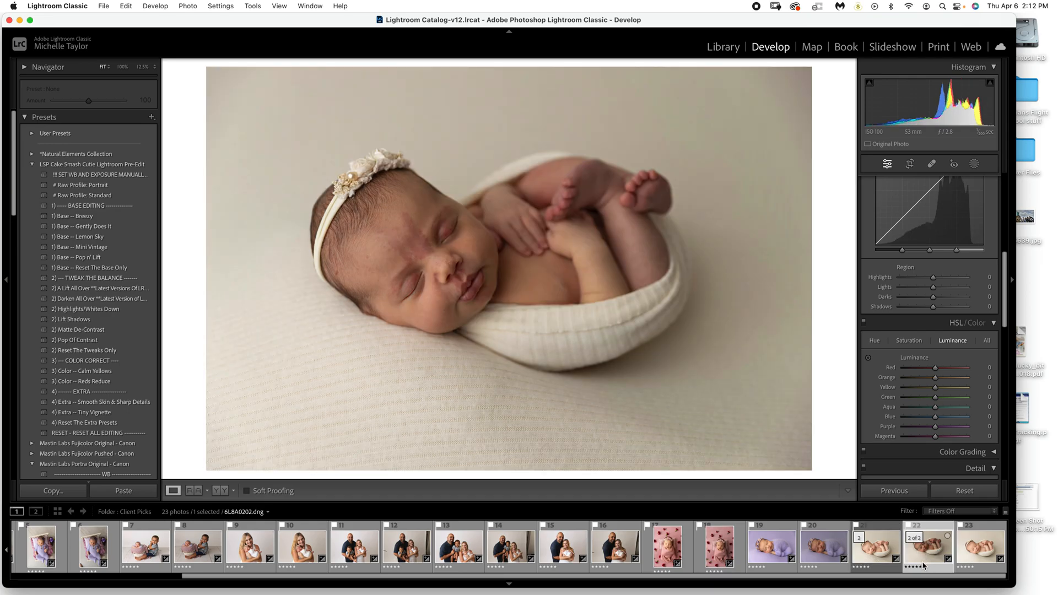
pyautogui.click(880, 555)
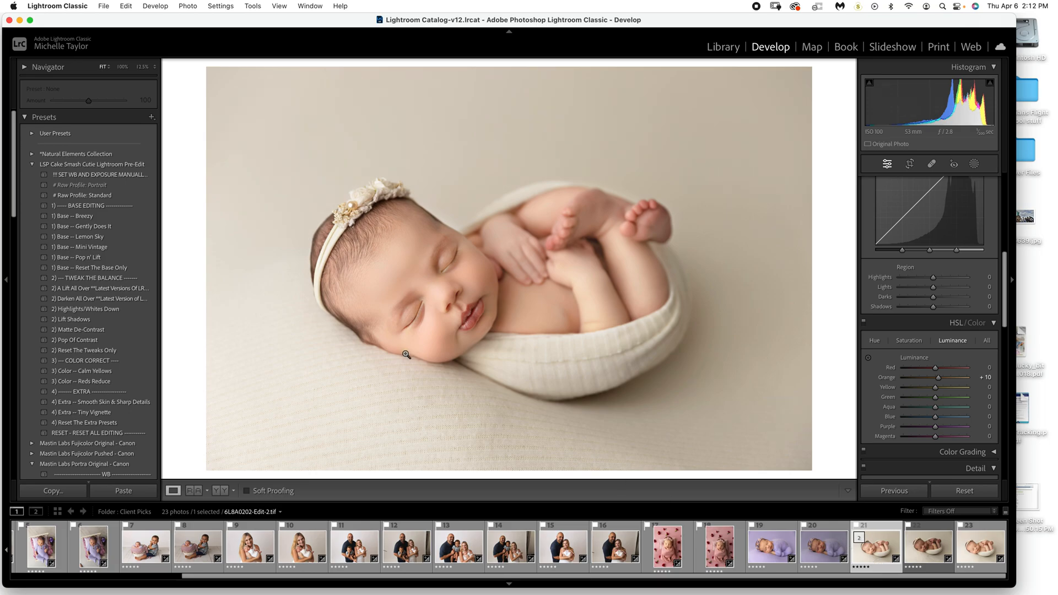
pyautogui.click(431, 302)
pyautogui.moveTo(454, 407); pyautogui.dragTo(524, 395)
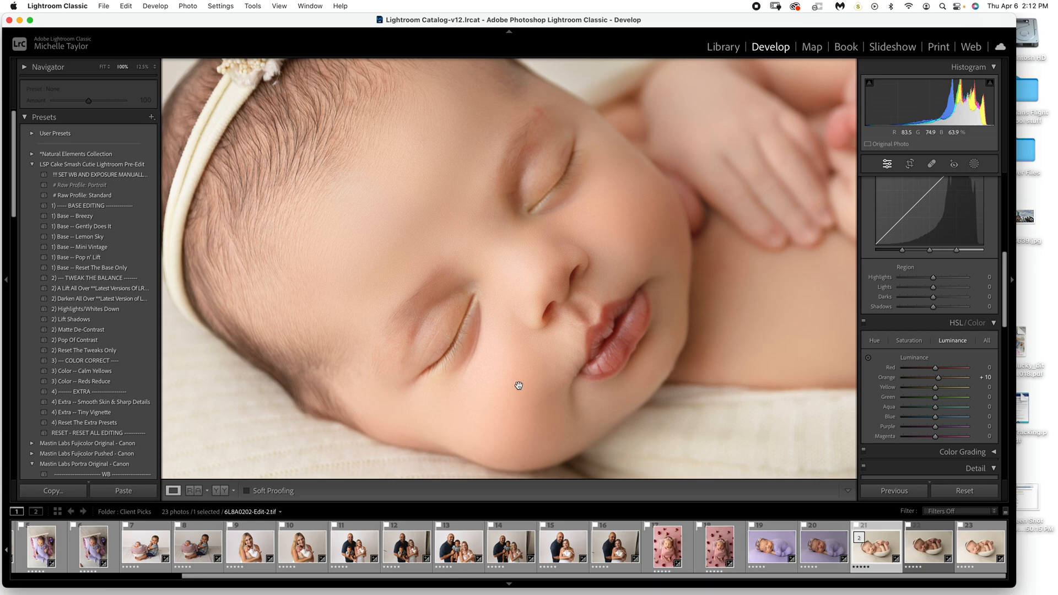
pyautogui.click(515, 382)
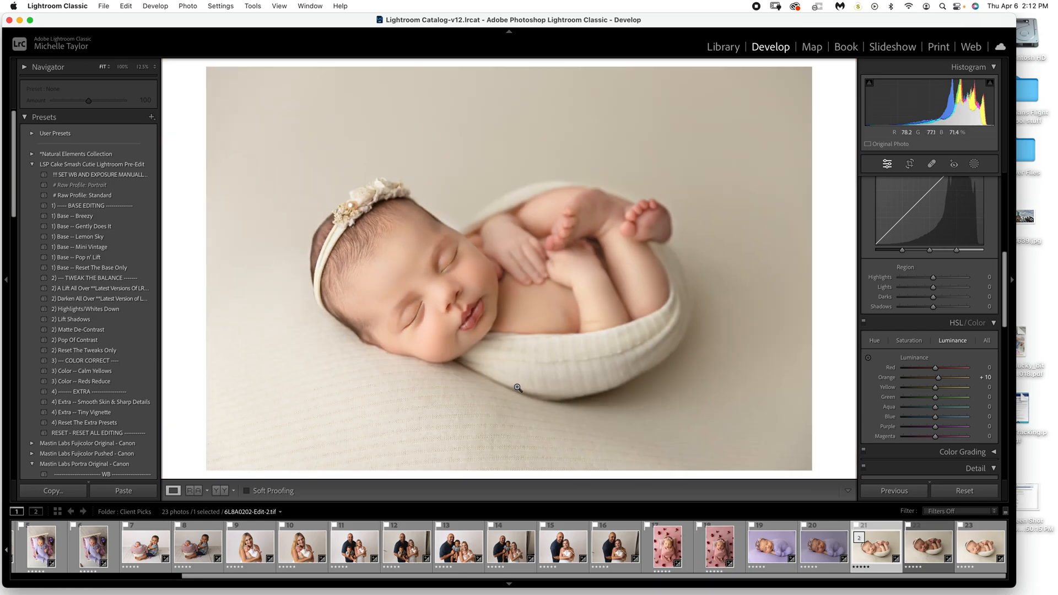